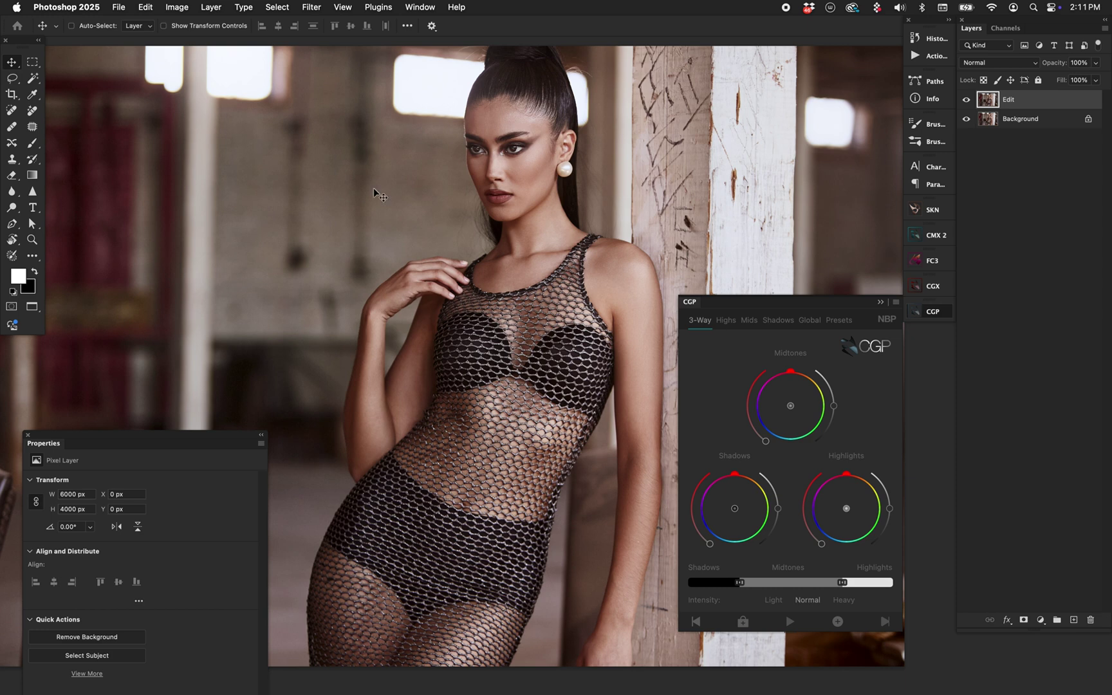
{"action": "left_click", "coordinate": [312, 7]}
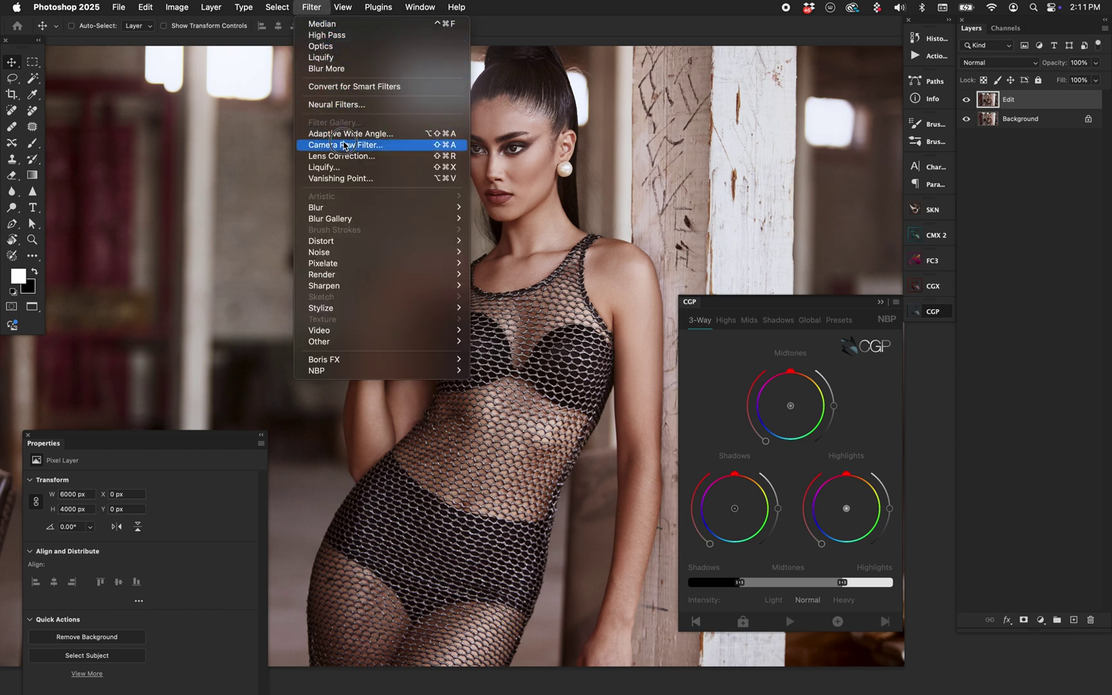
{"action": "left_click", "coordinate": [206, 183]}
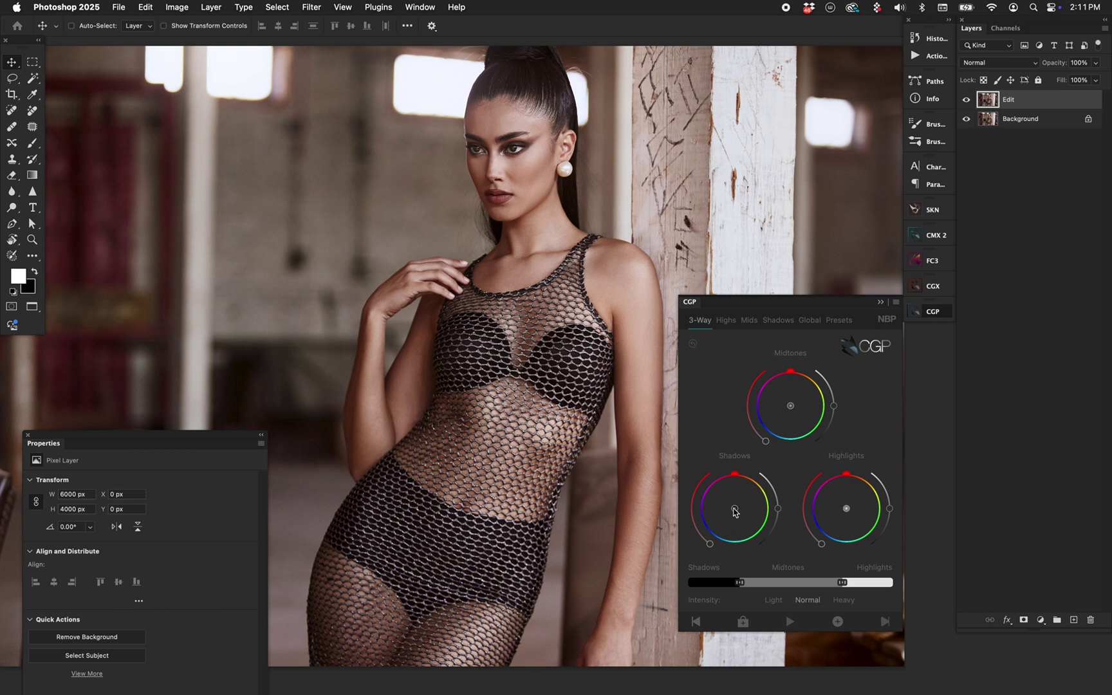
Step: Tint the shadows blue with the shadows wheel, expand the CGP layer group, and shift the tint to red
{"action": "left_click_drag", "start_coordinate": [735, 508], "coordinate": [723, 510]}
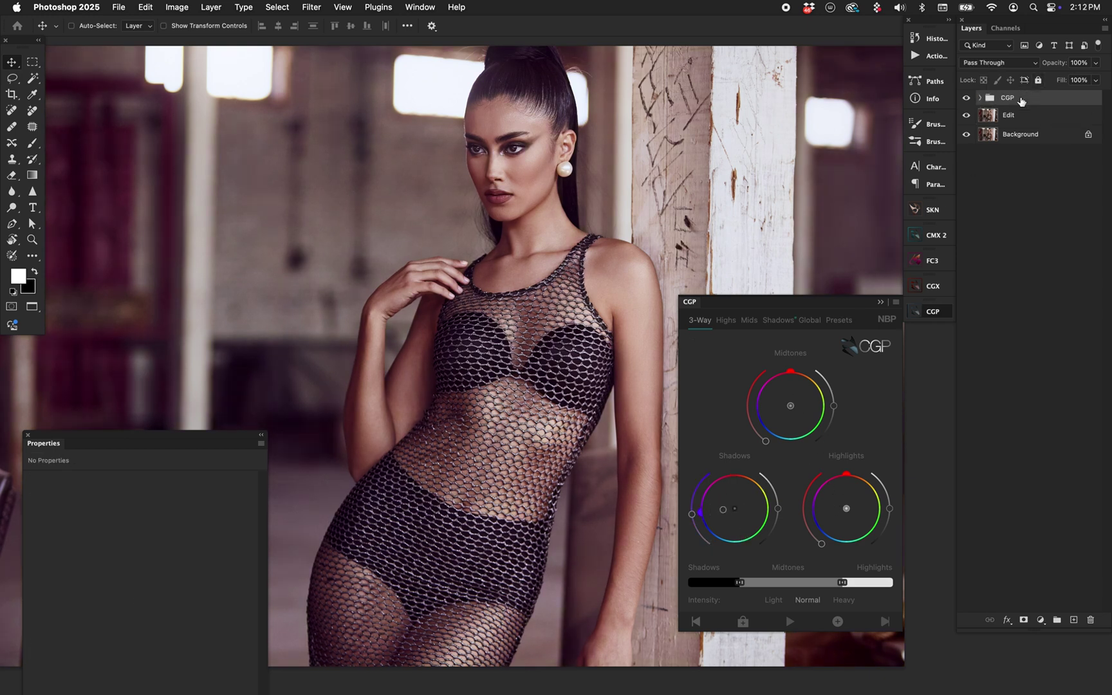
{"action": "left_click", "coordinate": [980, 97]}
{"action": "mouse_move", "coordinate": [724, 510]}
{"action": "left_mouse_down"}
{"action": "mouse_move", "coordinate": [738, 487]}
{"action": "mouse_move", "coordinate": [757, 504]}
{"action": "mouse_move", "coordinate": [742, 534]}
{"action": "mouse_move", "coordinate": [737, 520]}
{"action": "mouse_move", "coordinate": [738, 534]}
{"action": "mouse_move", "coordinate": [709, 516]}
{"action": "mouse_move", "coordinate": [734, 502]}
{"action": "left_mouse_up"}
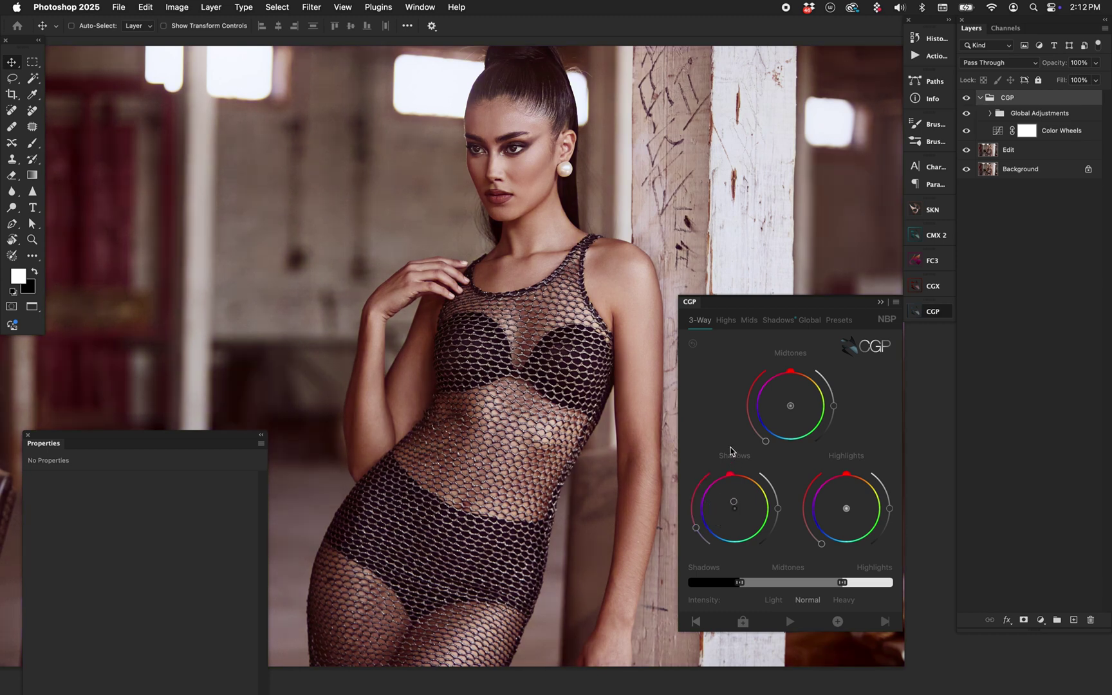
Step: Tint the shadows a stronger orange and darken their luminance in the dedicated Shadows view, ending back in the 3-Way view
{"action": "left_click", "coordinate": [777, 321]}
{"action": "mouse_move", "coordinate": [789, 441]}
{"action": "left_mouse_down"}
{"action": "mouse_move", "coordinate": [763, 457]}
{"action": "mouse_move", "coordinate": [739, 444]}
{"action": "mouse_move", "coordinate": [787, 412]}
{"action": "mouse_move", "coordinate": [837, 448]}
{"action": "mouse_move", "coordinate": [835, 467]}
{"action": "mouse_move", "coordinate": [810, 419]}
{"action": "left_mouse_up"}
{"action": "mouse_move", "coordinate": [708, 424]}
{"action": "left_mouse_down"}
{"action": "mouse_move", "coordinate": [727, 399]}
{"action": "mouse_move", "coordinate": [709, 424]}
{"action": "mouse_move", "coordinate": [709, 491]}
{"action": "mouse_move", "coordinate": [714, 413]}
{"action": "left_mouse_up"}
{"action": "left_click_drag", "start_coordinate": [877, 454], "coordinate": [879, 497]}
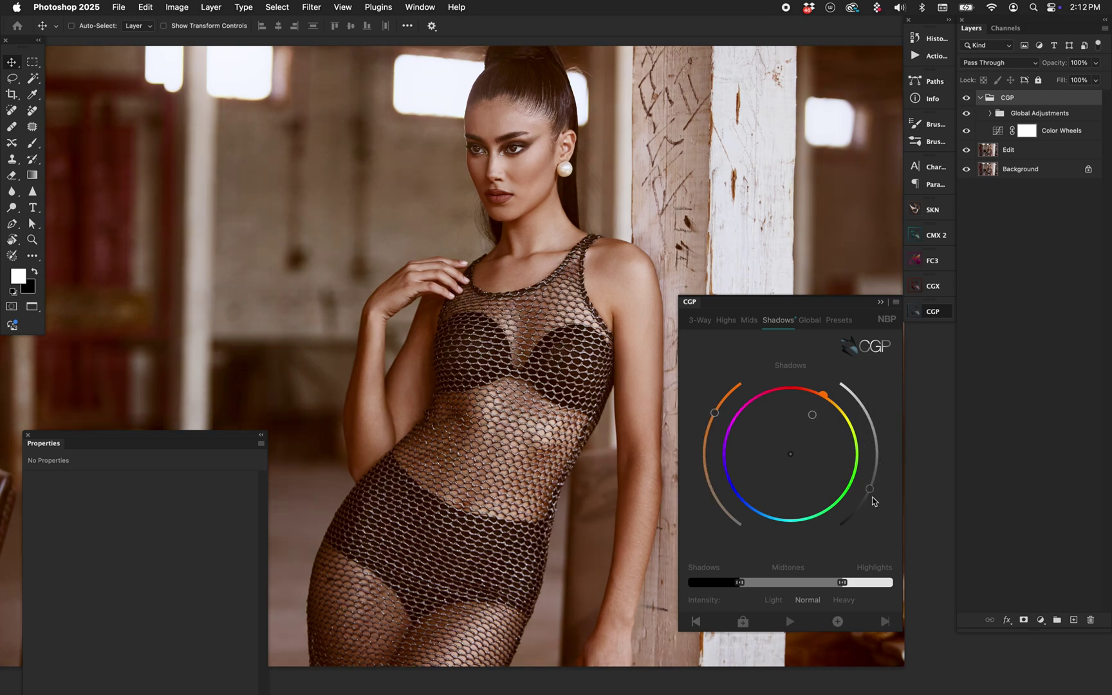
{"action": "left_click", "coordinate": [695, 326]}
Step: Select the Color Wheels adjustment layer and move the Properties panel up so its whole curve is in view
{"action": "left_click", "coordinate": [998, 134]}
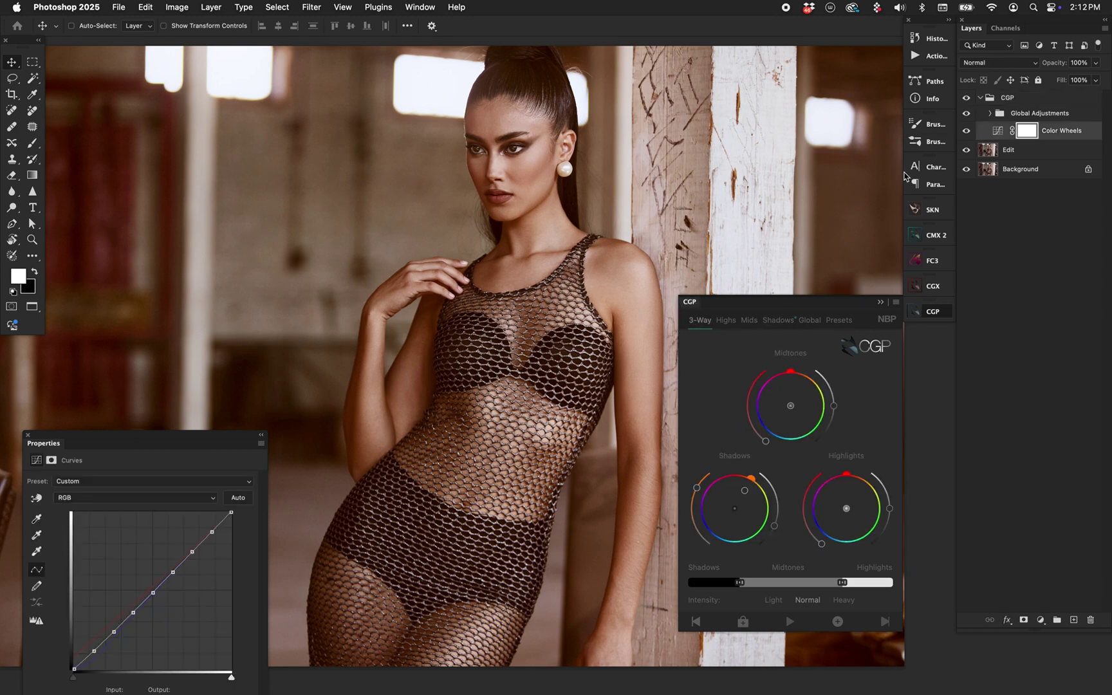
{"action": "left_click_drag", "start_coordinate": [183, 439], "coordinate": [229, 287]}
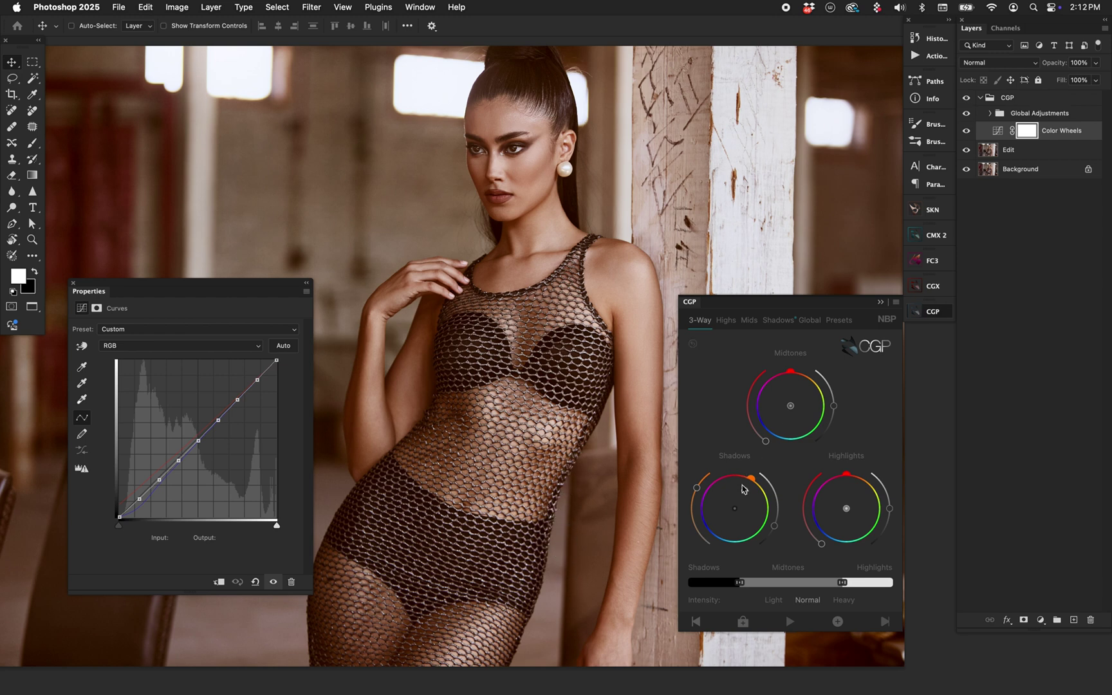
Step: Tint the shadows magenta, the highlights green and the midtones orange with the three color wheels
{"action": "left_click_drag", "start_coordinate": [750, 492], "coordinate": [716, 491]}
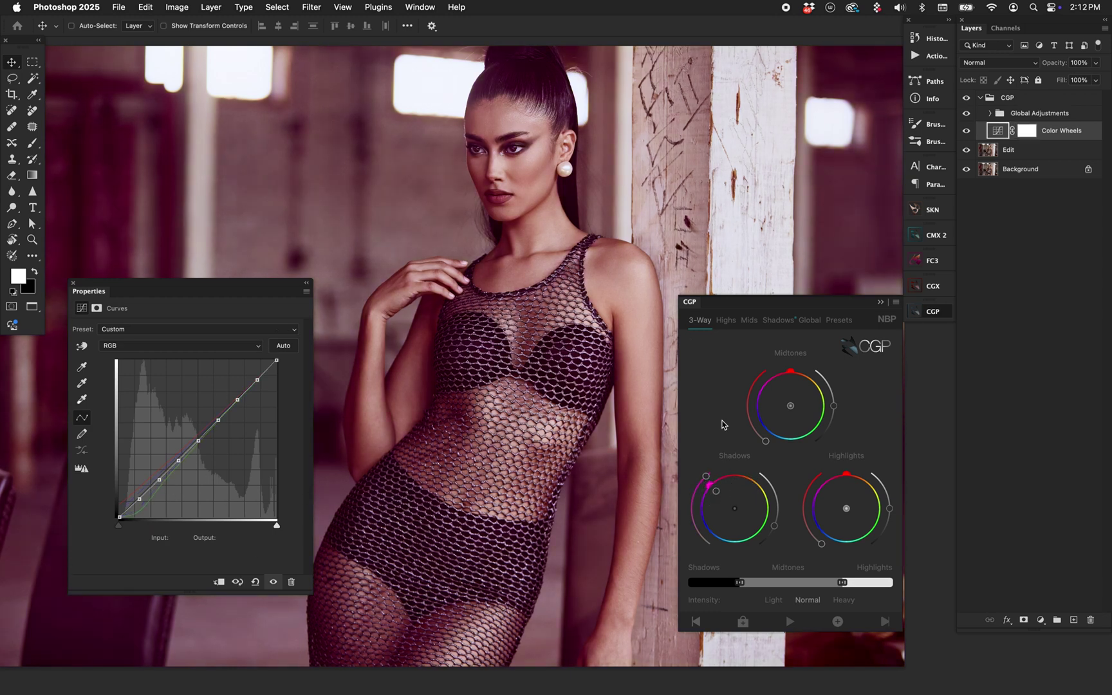
{"action": "left_click_drag", "start_coordinate": [849, 510], "coordinate": [864, 525]}
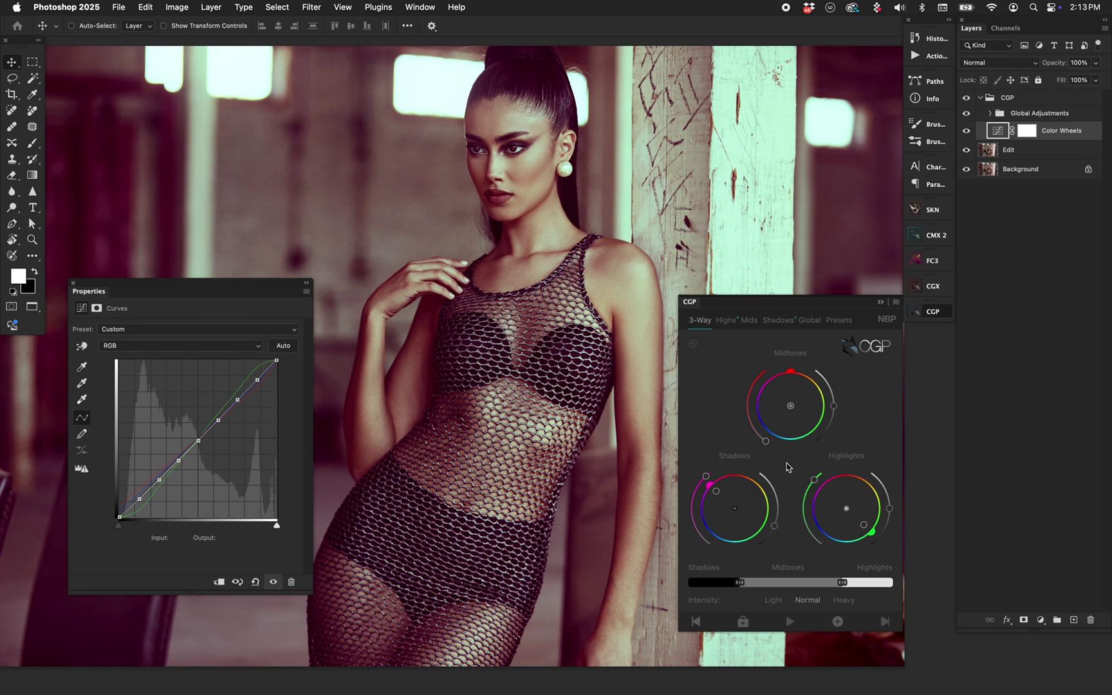
{"action": "left_click_drag", "start_coordinate": [807, 394], "coordinate": [749, 392]}
Step: Set the intensity to Light and slightly weaken the magenta shadows tint in its dedicated view
{"action": "left_click", "coordinate": [774, 600]}
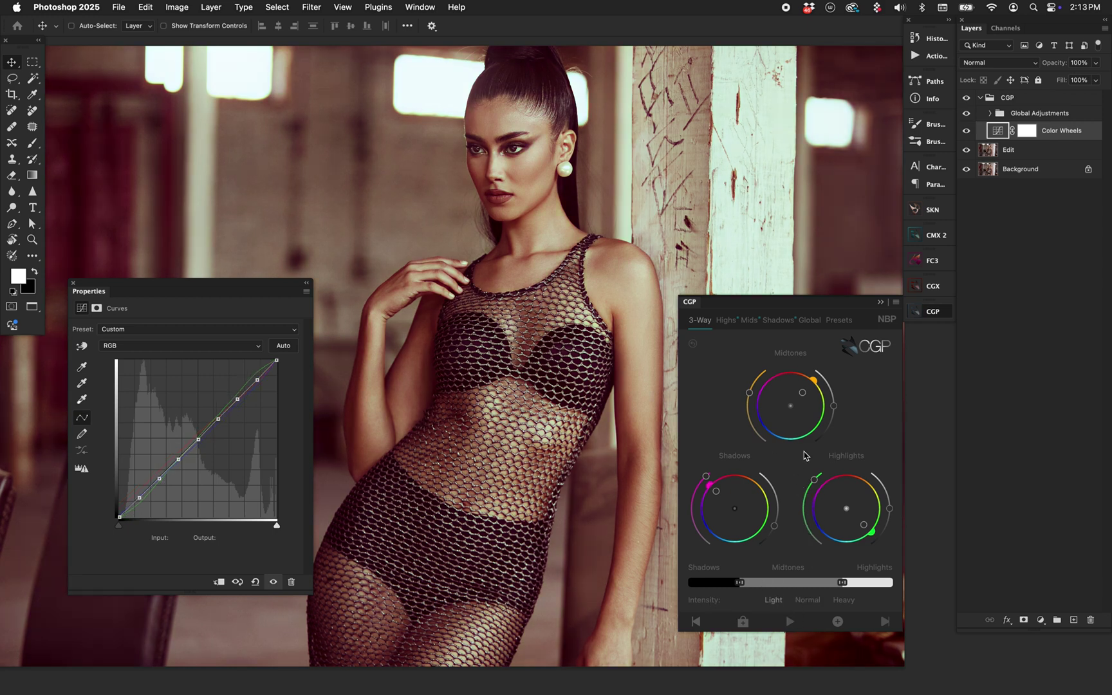
{"action": "left_click", "coordinate": [780, 321]}
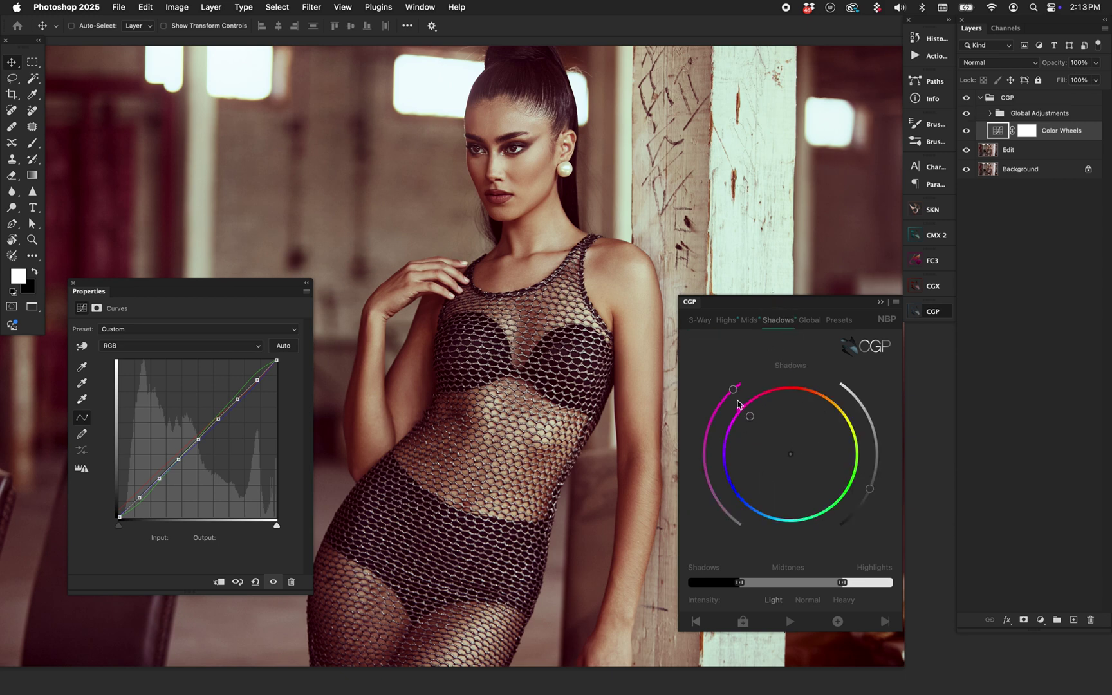
{"action": "mouse_move", "coordinate": [734, 390]}
{"action": "left_mouse_down"}
{"action": "mouse_move", "coordinate": [715, 423]}
{"action": "mouse_move", "coordinate": [710, 484]}
{"action": "mouse_move", "coordinate": [726, 394]}
{"action": "left_mouse_up"}
{"action": "left_click", "coordinate": [704, 322]}
Step: Set the intensity to Heavy and push the midtones, shadows and highlights tints to full strength
{"action": "left_click", "coordinate": [810, 600]}
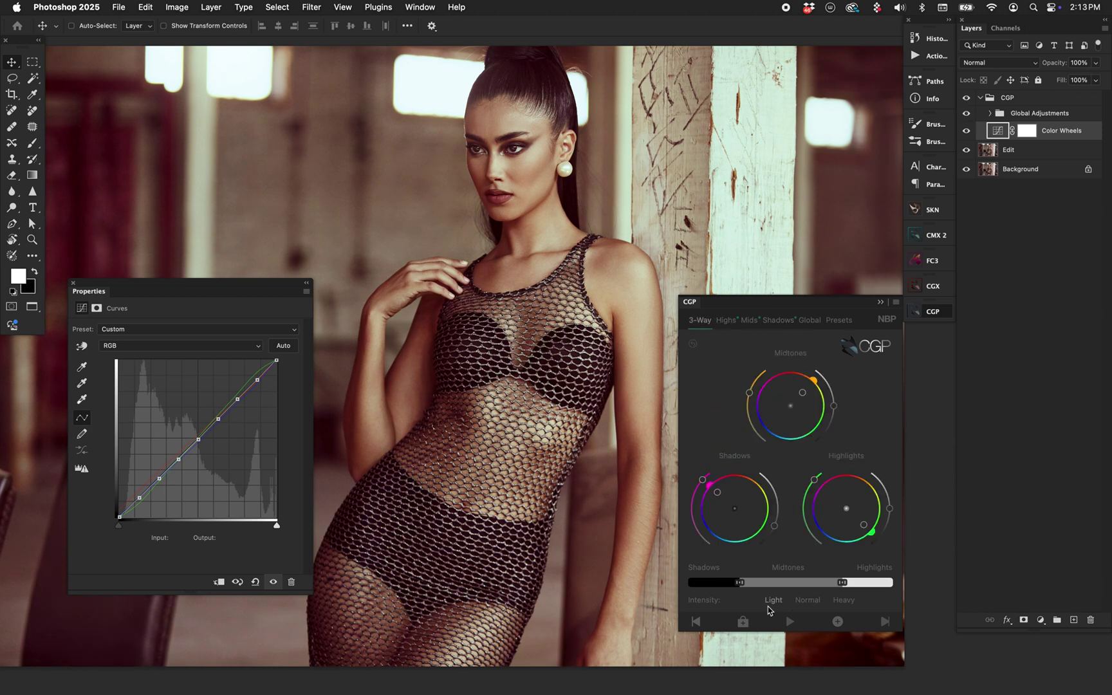
{"action": "left_click", "coordinate": [843, 600]}
{"action": "left_click_drag", "start_coordinate": [803, 393], "coordinate": [817, 379]}
{"action": "left_click_drag", "start_coordinate": [704, 480], "coordinate": [710, 473]}
{"action": "left_click_drag", "start_coordinate": [814, 480], "coordinate": [821, 474]}
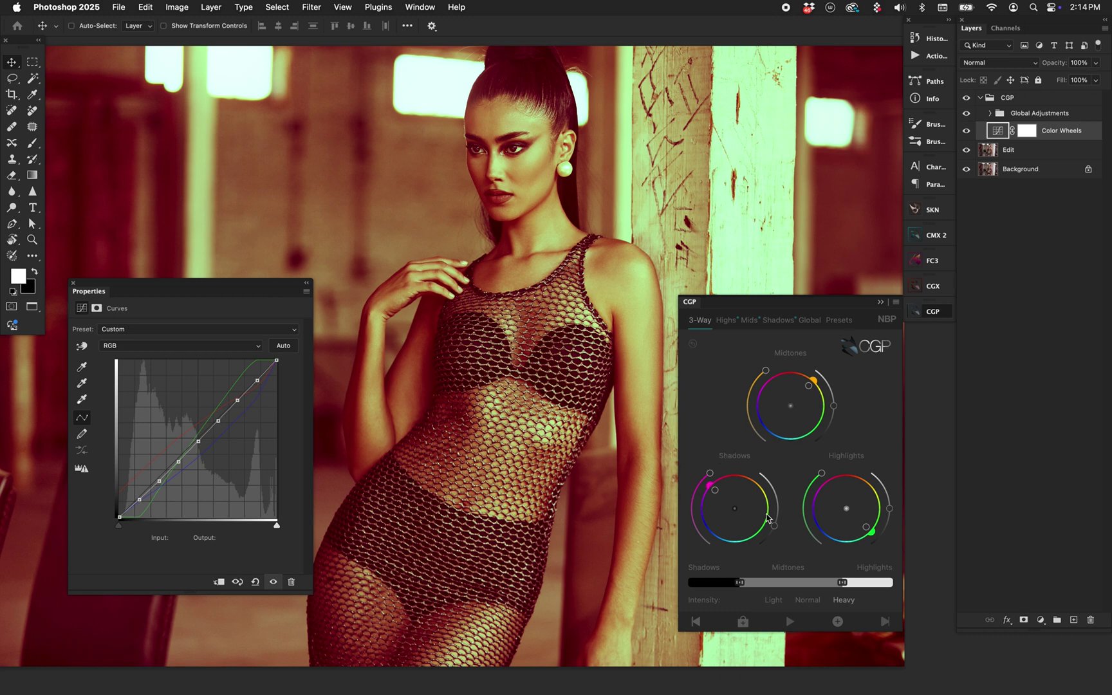
Step: Brighten the luminance of the shadows and highlights, and reset the whole grade
{"action": "left_click_drag", "start_coordinate": [783, 513], "coordinate": [774, 491]}
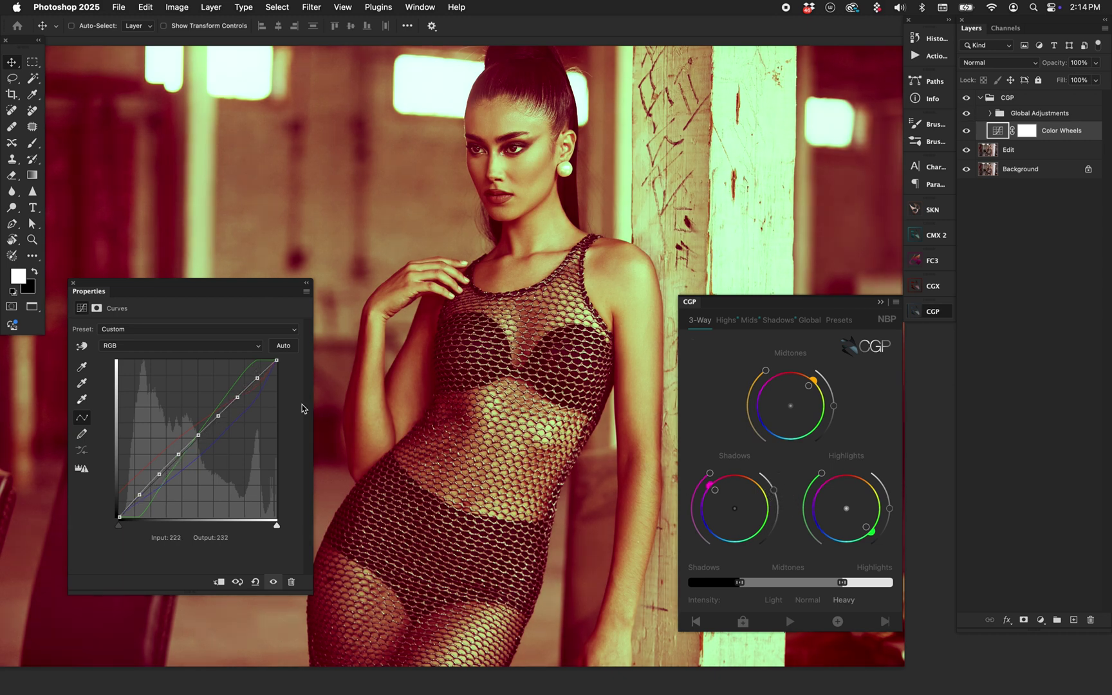
{"action": "left_click_drag", "start_coordinate": [887, 509], "coordinate": [880, 482]}
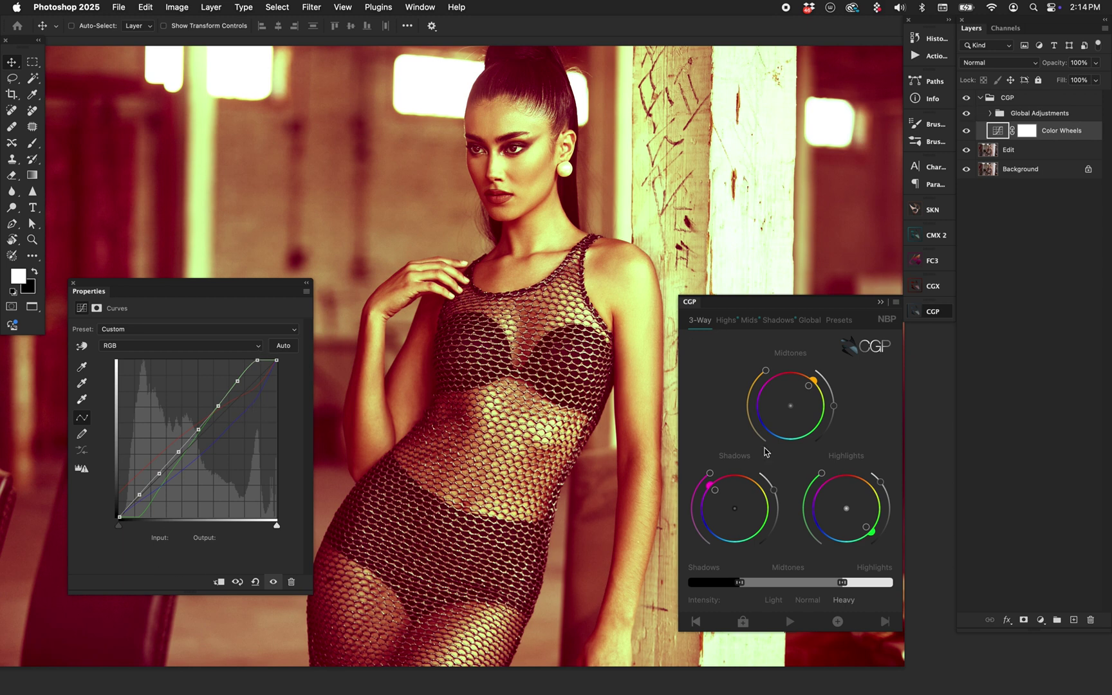
{"action": "left_click", "coordinate": [693, 347]}
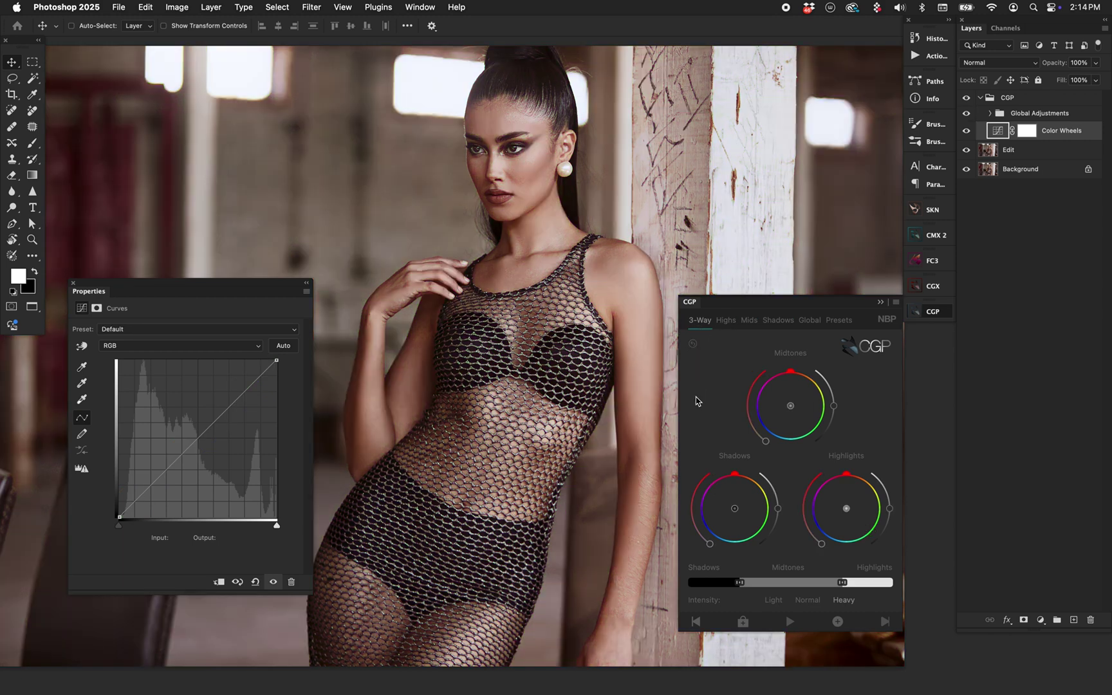
Step: Tint the shadows magenta and the highlights green at Normal intensity, and compare the image with the CGP group hidden and shown
{"action": "left_click", "coordinate": [811, 602]}
{"action": "left_click_drag", "start_coordinate": [729, 495], "coordinate": [714, 491]}
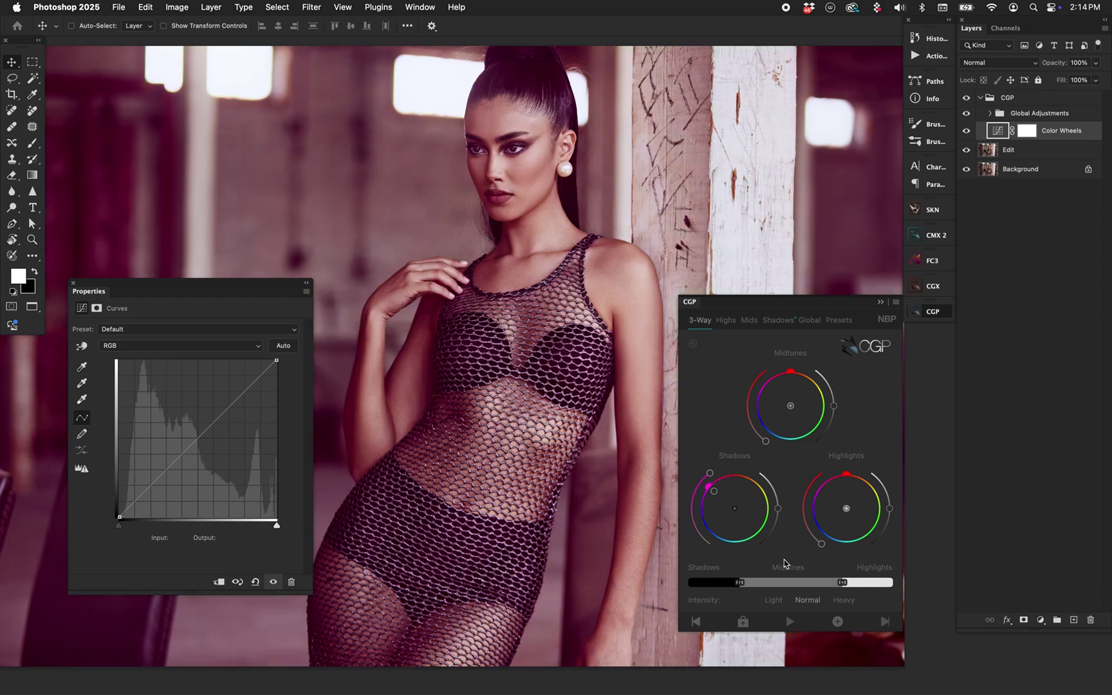
{"action": "left_click_drag", "start_coordinate": [850, 471], "coordinate": [871, 532]}
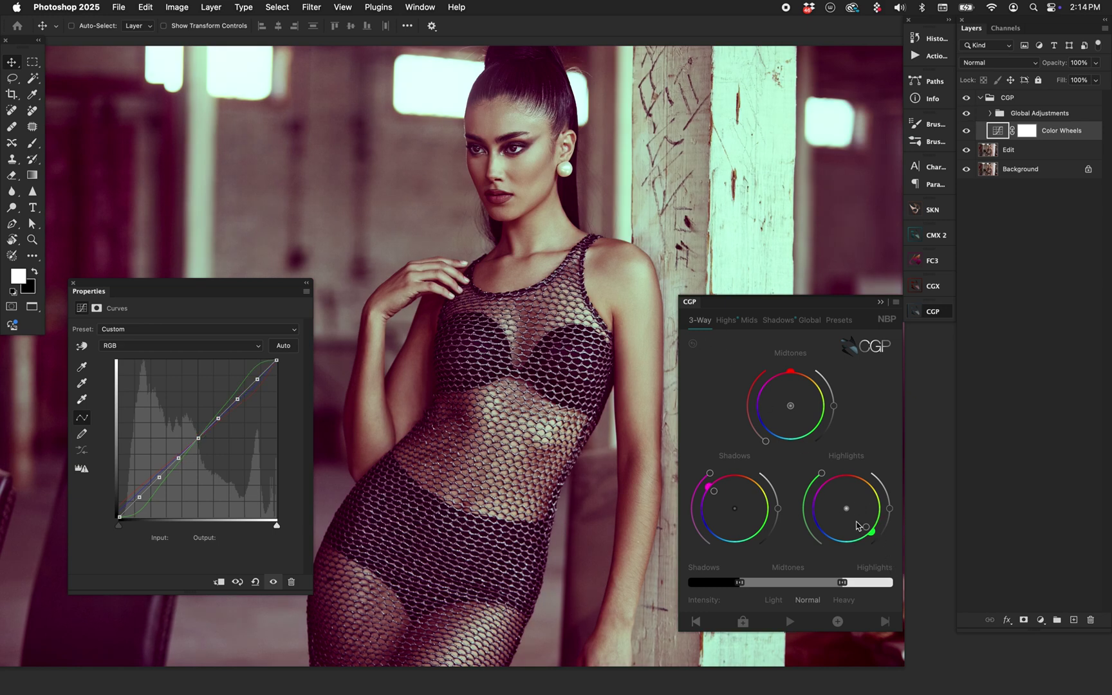
{"action": "left_click_drag", "start_coordinate": [876, 532], "coordinate": [869, 526]}
{"action": "left_click", "coordinate": [966, 98]}
{"action": "left_click", "coordinate": [966, 98]}
Step: Set the intensity to Heavy, widen the shadows range and narrow the highlights range
{"action": "left_click", "coordinate": [843, 600]}
{"action": "left_click_drag", "start_coordinate": [741, 582], "coordinate": [763, 580]}
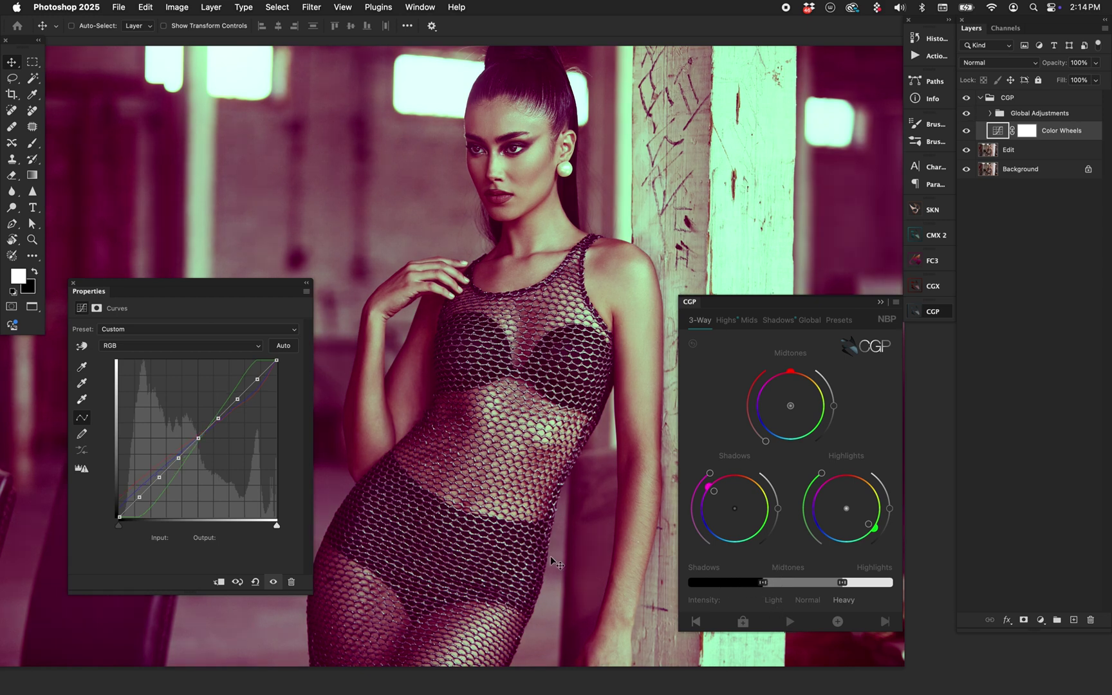
{"action": "left_click_drag", "start_coordinate": [837, 583], "coordinate": [813, 583]}
{"action": "left_click_drag", "start_coordinate": [814, 582], "coordinate": [867, 582]}
Step: Tint the shadows strongly red within a narrower tonal range, and tint the midtones yellow
{"action": "left_click", "coordinate": [735, 483]}
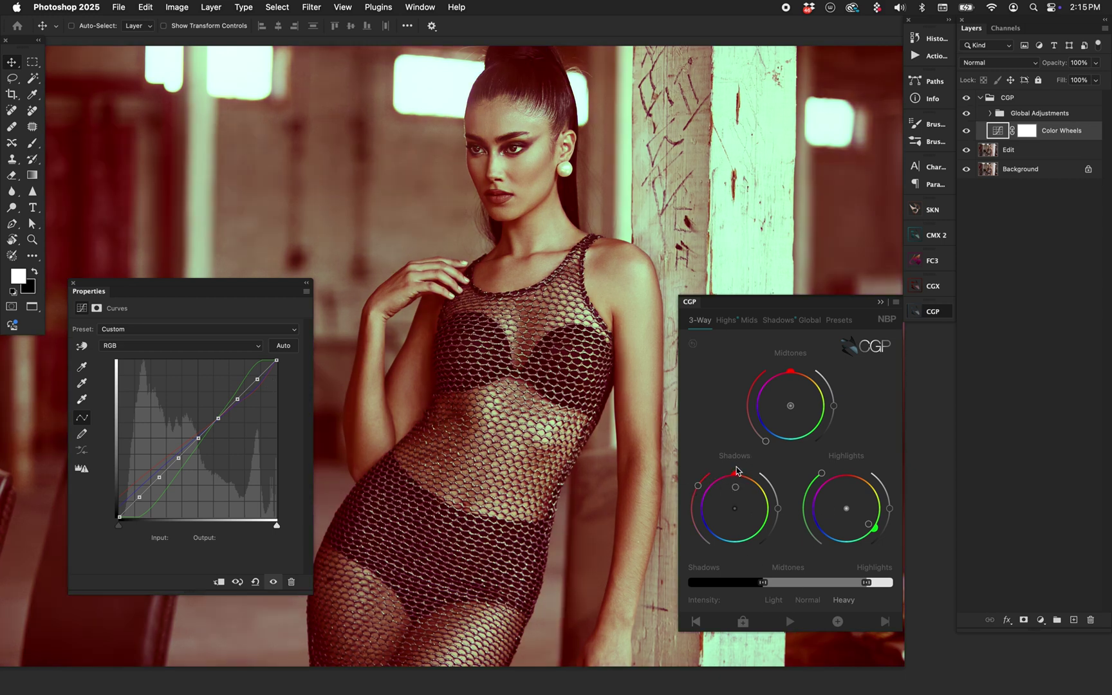
{"action": "left_click_drag", "start_coordinate": [764, 582], "coordinate": [723, 583]}
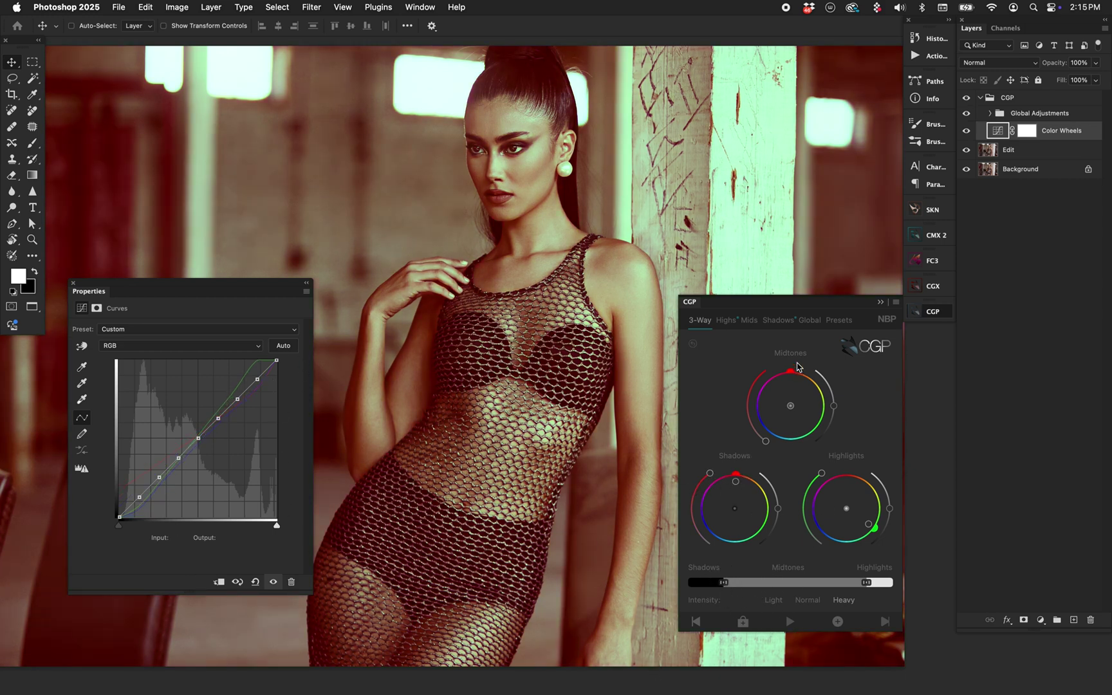
{"action": "mouse_move", "coordinate": [797, 392]}
{"action": "left_mouse_down"}
{"action": "mouse_move", "coordinate": [804, 408]}
{"action": "mouse_move", "coordinate": [805, 398]}
{"action": "left_mouse_up"}
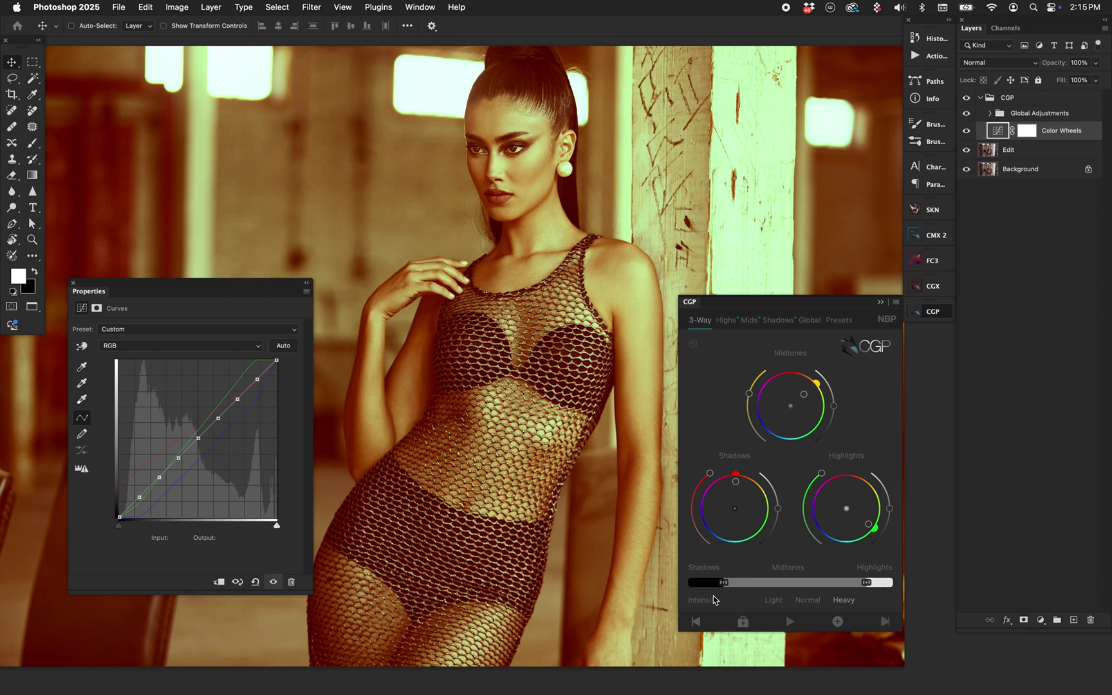
Step: Widen the shadows and highlights ranges until they nearly meet, and push the yellow midtones tint further
{"action": "mouse_move", "coordinate": [730, 581]}
{"action": "left_mouse_down"}
{"action": "mouse_move", "coordinate": [704, 583]}
{"action": "mouse_move", "coordinate": [714, 583]}
{"action": "left_mouse_up"}
{"action": "left_click_drag", "start_coordinate": [865, 582], "coordinate": [870, 583]}
{"action": "left_click_drag", "start_coordinate": [708, 582], "coordinate": [785, 582]}
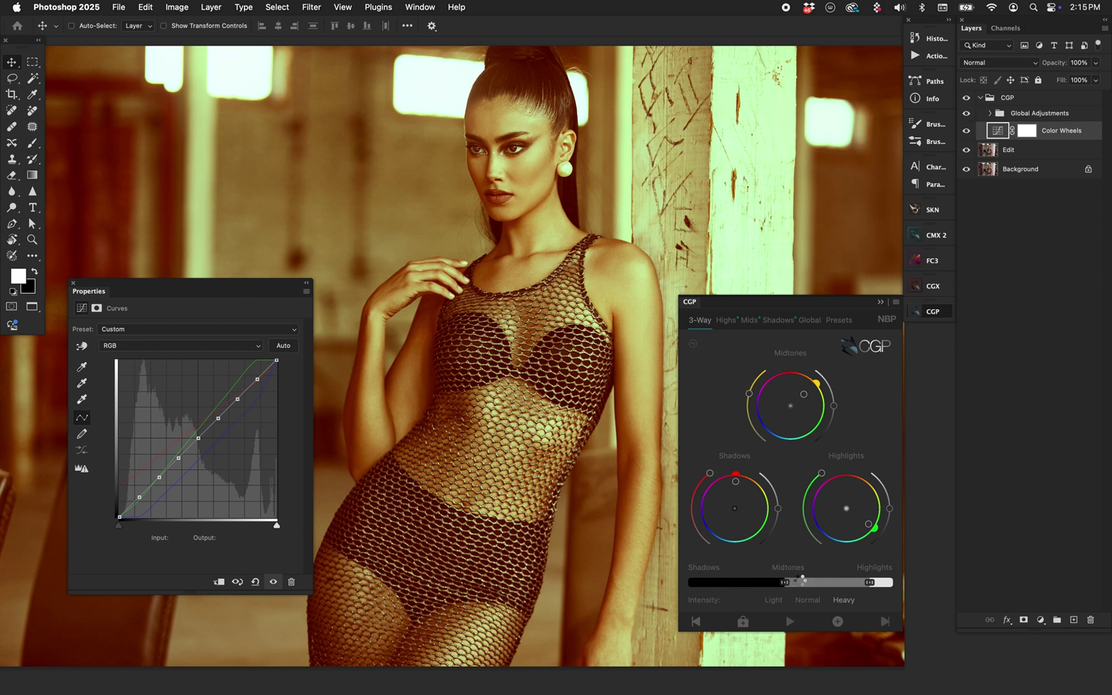
{"action": "left_click_drag", "start_coordinate": [868, 582], "coordinate": [802, 583]}
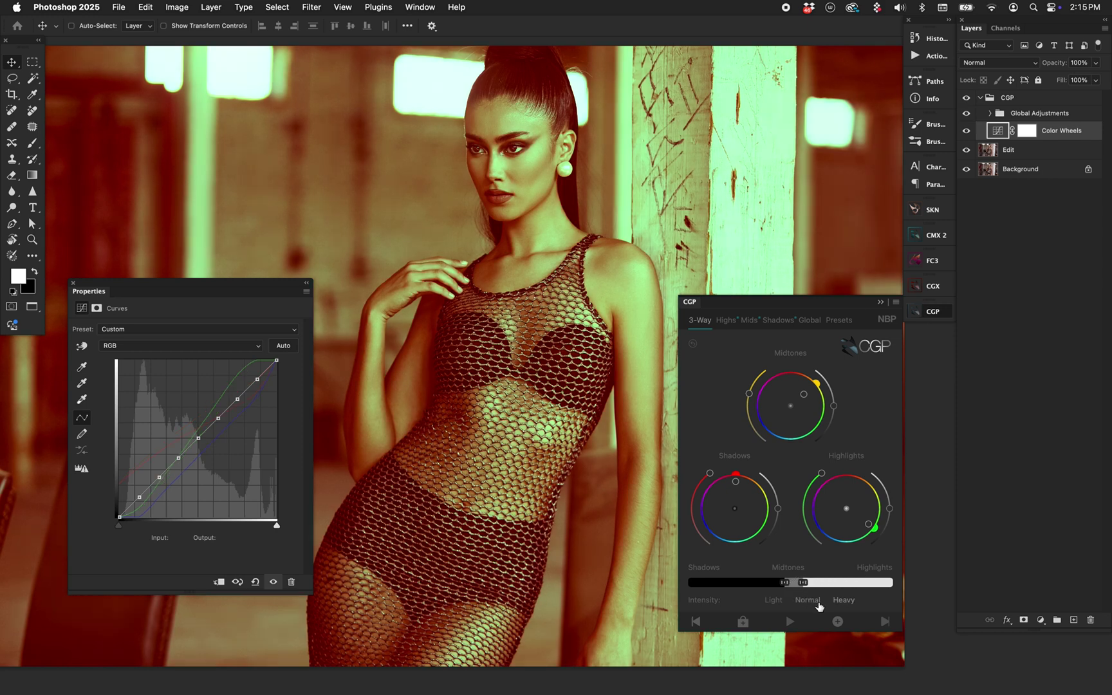
{"action": "left_click_drag", "start_coordinate": [808, 396], "coordinate": [815, 390]}
Step: Reset the grade and apply subtle tints: magenta in the shadows, yellow in the midtones and blue in the highlights
{"action": "left_click", "coordinate": [694, 343]}
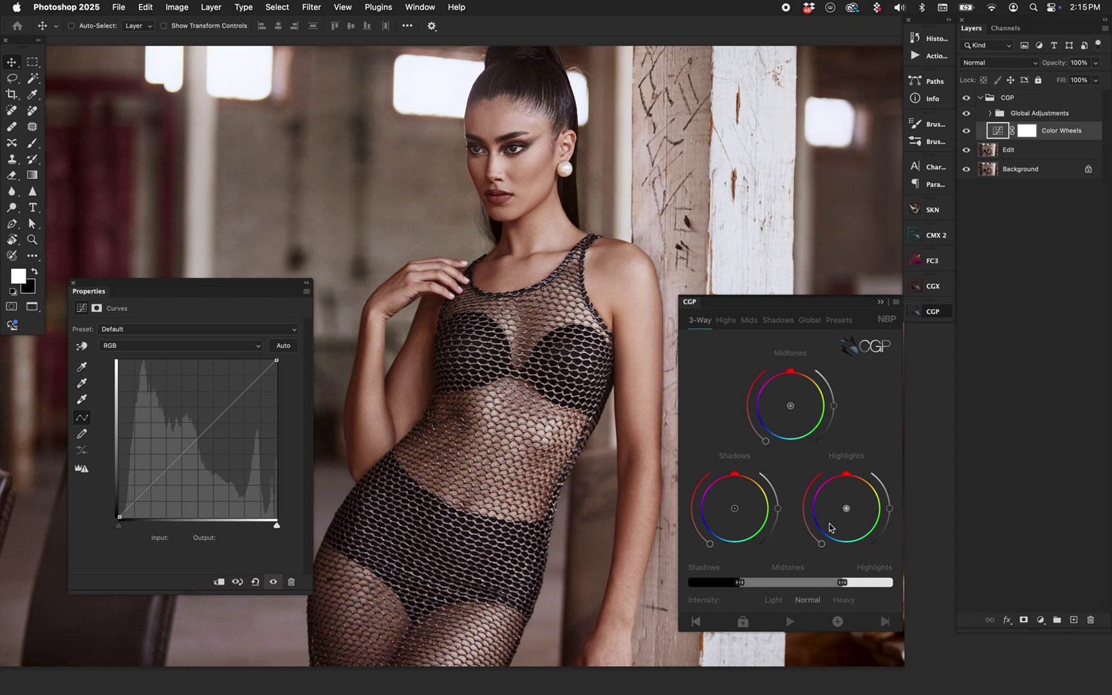
{"action": "left_click_drag", "start_coordinate": [728, 511], "coordinate": [725, 506]}
{"action": "left_click_drag", "start_coordinate": [799, 406], "coordinate": [821, 387]}
{"action": "left_click_drag", "start_coordinate": [846, 510], "coordinate": [844, 516]}
Step: Extend the shadows range with a stronger magenta tint, and fine-tune the highlights range with a stronger, more cyan tint
{"action": "left_click_drag", "start_coordinate": [843, 583], "coordinate": [848, 583]}
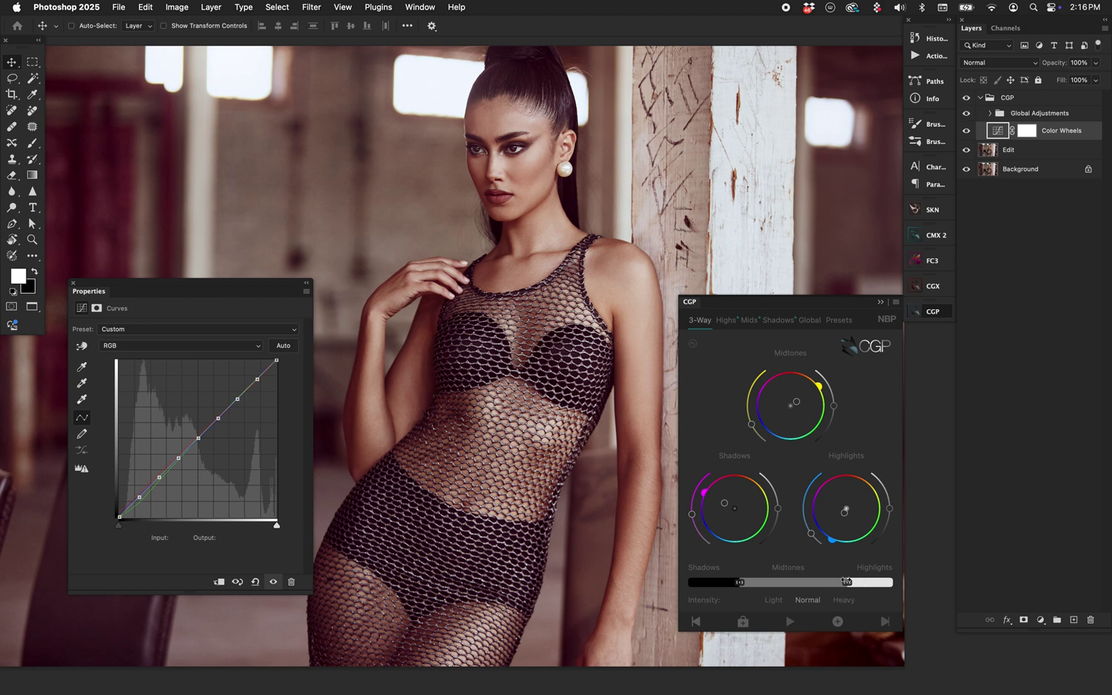
{"action": "left_click_drag", "start_coordinate": [692, 514], "coordinate": [691, 506]}
{"action": "left_click_drag", "start_coordinate": [740, 581], "coordinate": [757, 582]}
{"action": "mouse_move", "coordinate": [812, 536]}
{"action": "left_mouse_down"}
{"action": "mouse_move", "coordinate": [807, 524]}
{"action": "mouse_move", "coordinate": [838, 545]}
{"action": "left_mouse_up"}
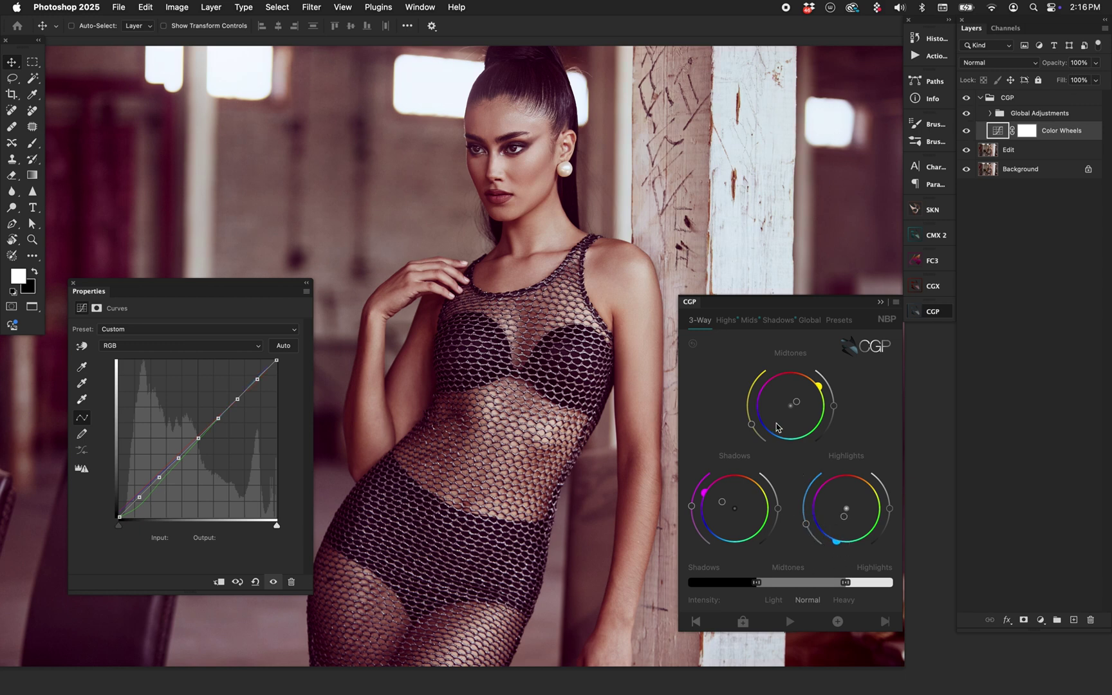
Step: Keep the intensity at Normal and give the midtones a slightly darker luminance and a stronger yellow tint shifted toward orange
{"action": "left_click", "coordinate": [844, 600]}
{"action": "left_click", "coordinate": [810, 603]}
{"action": "left_click", "coordinate": [749, 321]}
{"action": "left_click_drag", "start_coordinate": [713, 494], "coordinate": [708, 480]}
{"action": "left_click_drag", "start_coordinate": [883, 458], "coordinate": [872, 466]}
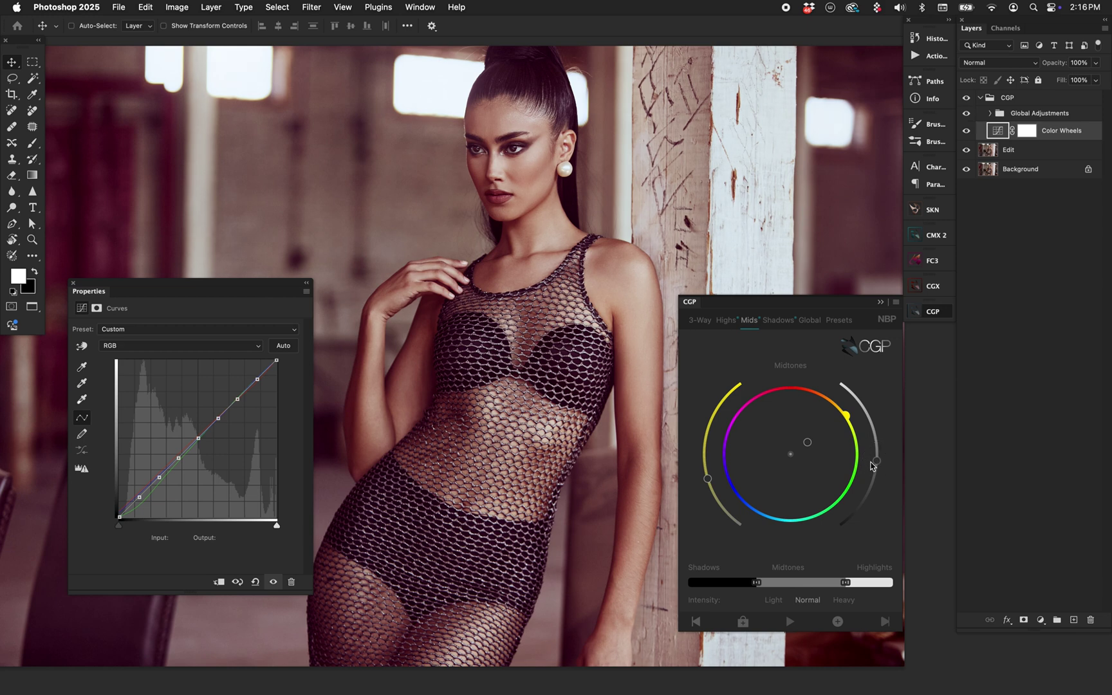
{"action": "left_click_drag", "start_coordinate": [848, 415], "coordinate": [844, 412]}
Step: Strengthen the magenta tint in the dedicated Shadows view and return to the 3-Way view
{"action": "left_click", "coordinate": [775, 320]}
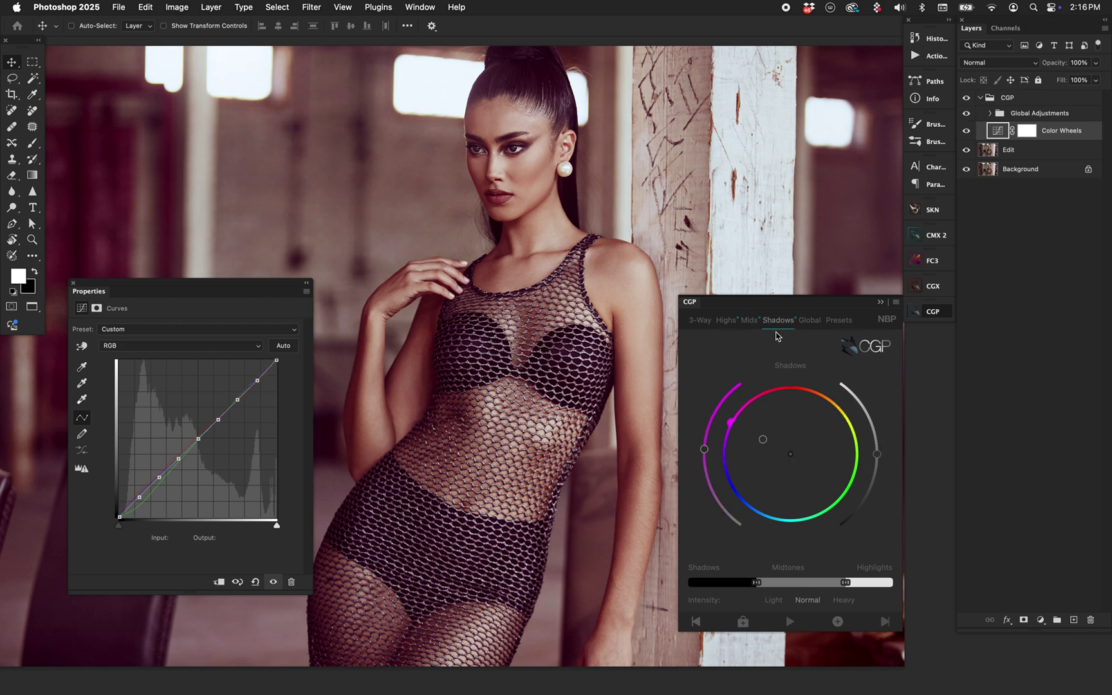
{"action": "left_click_drag", "start_coordinate": [704, 448], "coordinate": [720, 428]}
{"action": "left_click", "coordinate": [701, 321]}
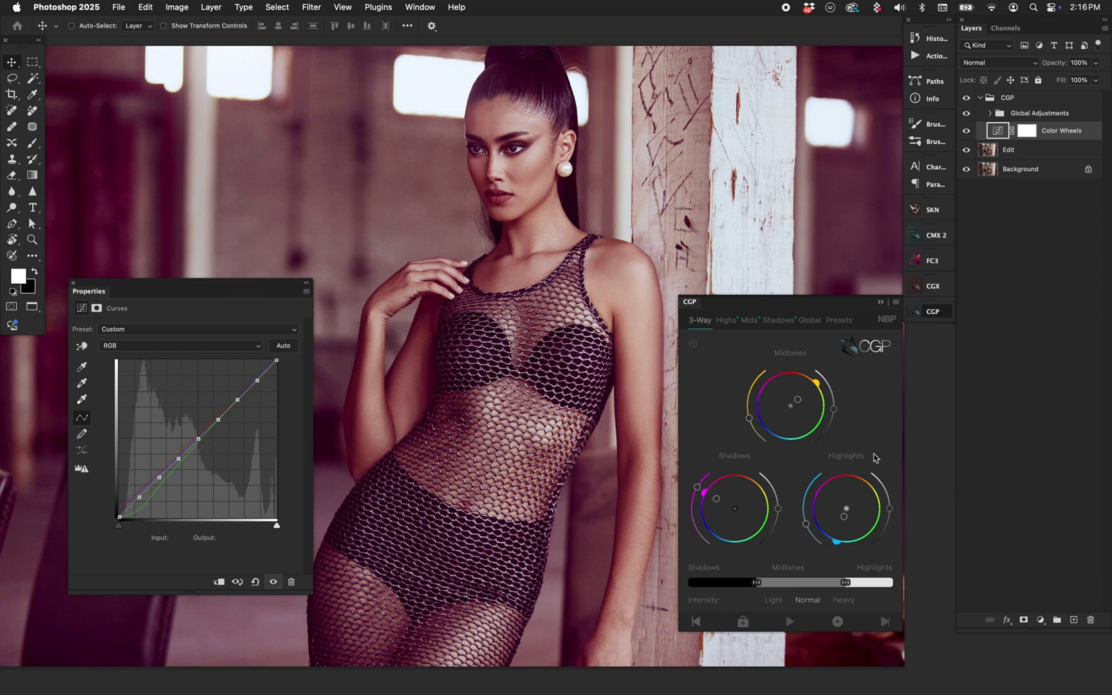
Step: Show the Global sliders and expand the Global Adjustments layer group
{"action": "left_click", "coordinate": [810, 319]}
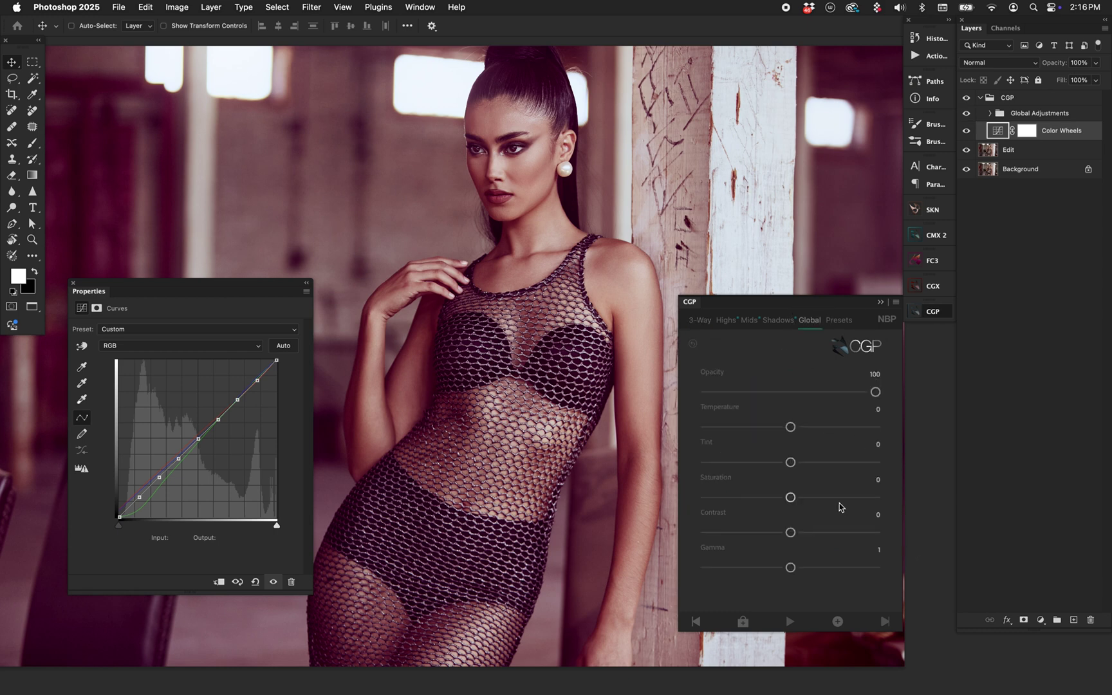
{"action": "left_click", "coordinate": [990, 113]}
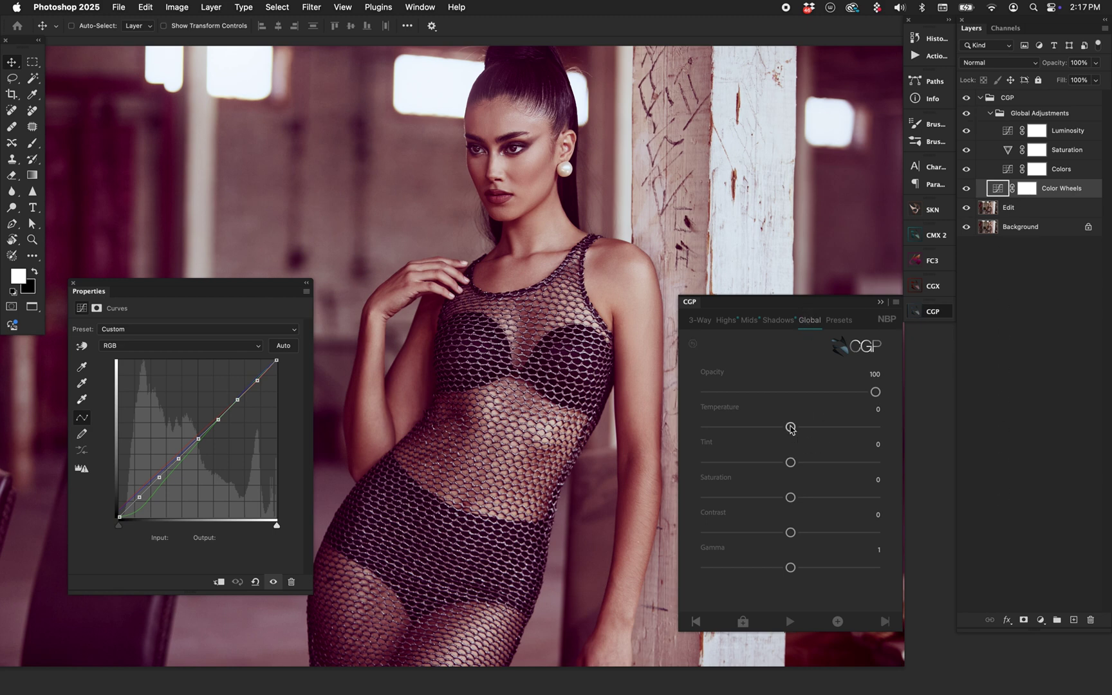
Step: Try a lower global temperature and a higher tint, and reset both to 0
{"action": "left_click_drag", "start_coordinate": [790, 428], "coordinate": [761, 426]}
{"action": "double_click", "coordinate": [727, 412]}
{"action": "double_click", "coordinate": [726, 463]}
{"action": "left_click_drag", "start_coordinate": [819, 461], "coordinate": [837, 461]}
{"action": "double_click", "coordinate": [741, 476]}
Step: Select the Colors layer, try a global temperature of 43 and a lower tint, and reset both to 0
{"action": "left_click", "coordinate": [1011, 171]}
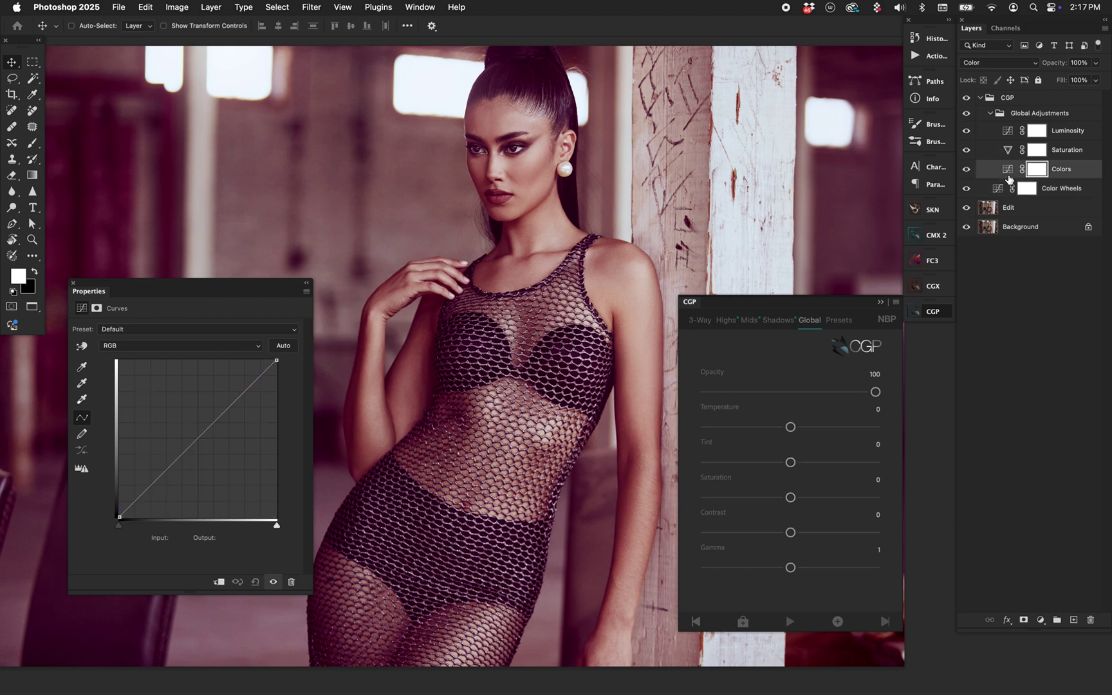
{"action": "left_click_drag", "start_coordinate": [791, 427], "coordinate": [828, 427]}
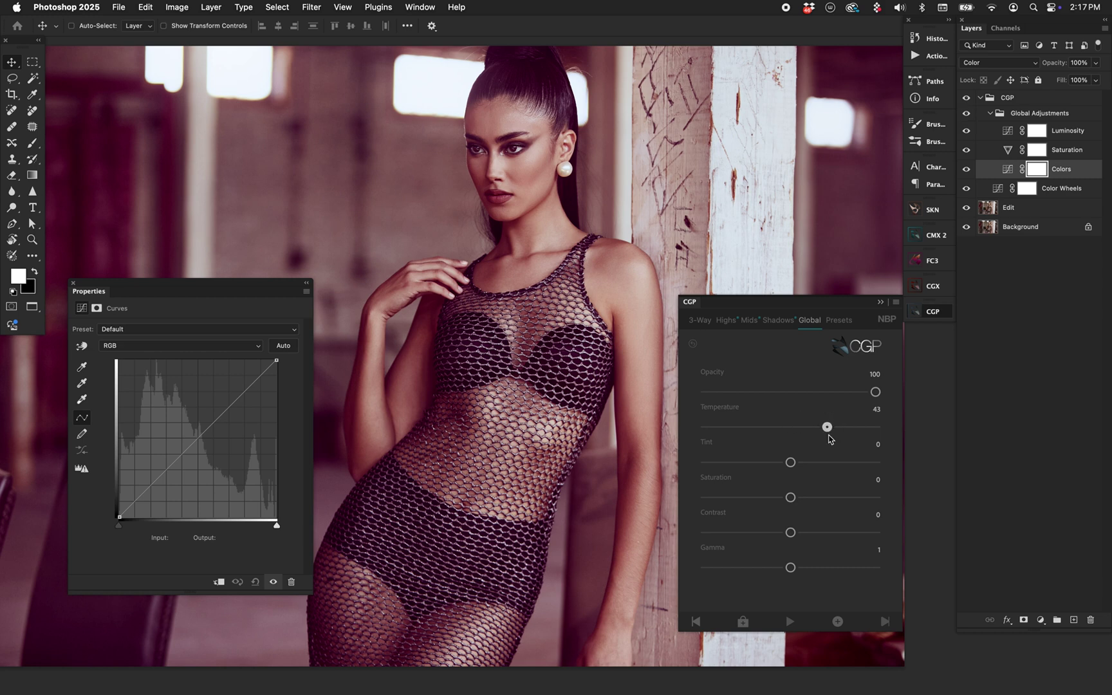
{"action": "left_click_drag", "start_coordinate": [791, 462], "coordinate": [750, 462]}
{"action": "double_click", "coordinate": [728, 405]}
{"action": "double_click", "coordinate": [706, 443]}
Step: Select the Saturation layer, try a higher global saturation, and reset it to 0
{"action": "key", "text": "alt+bracketright"}
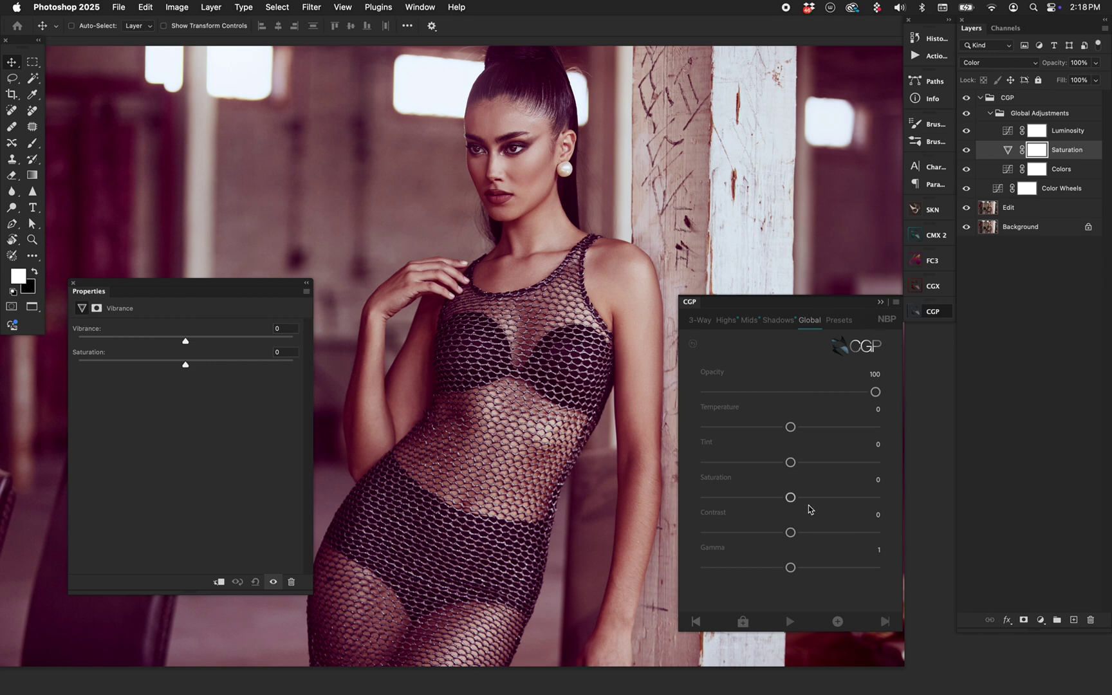
{"action": "left_click_drag", "start_coordinate": [793, 497], "coordinate": [863, 501]}
{"action": "double_click", "coordinate": [719, 480]}
Step: Select the Luminosity layer, try global contrast values of 93 and -78 and a gamma of 1.11, and reset both settings
{"action": "left_click", "coordinate": [1008, 135]}
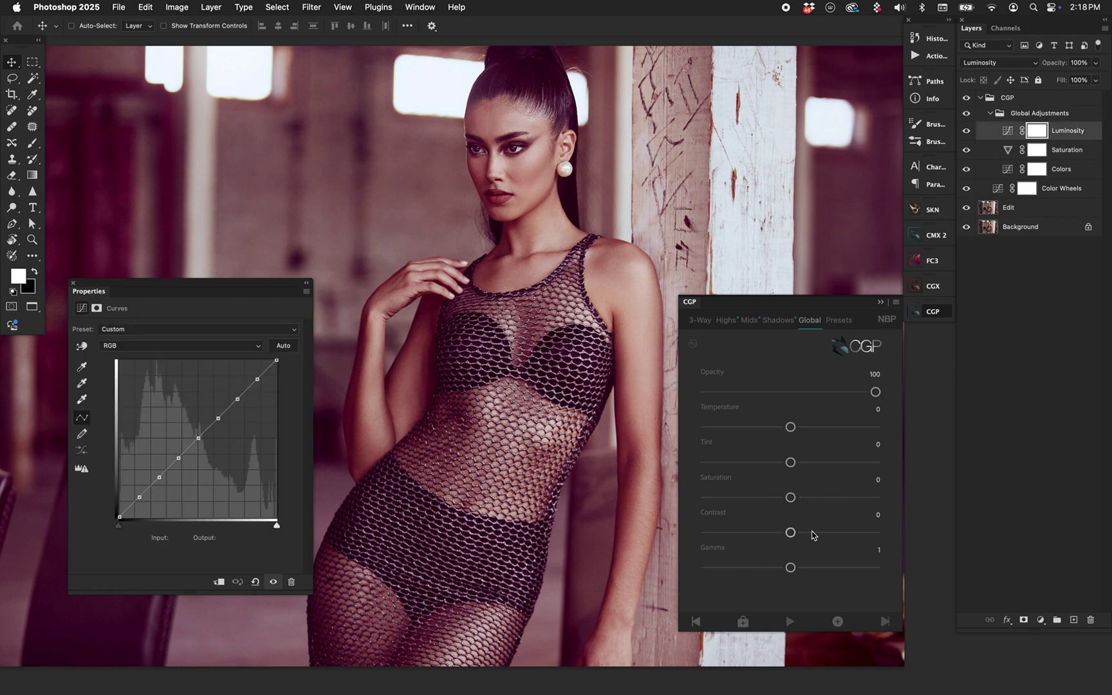
{"action": "left_click_drag", "start_coordinate": [791, 532], "coordinate": [870, 534]}
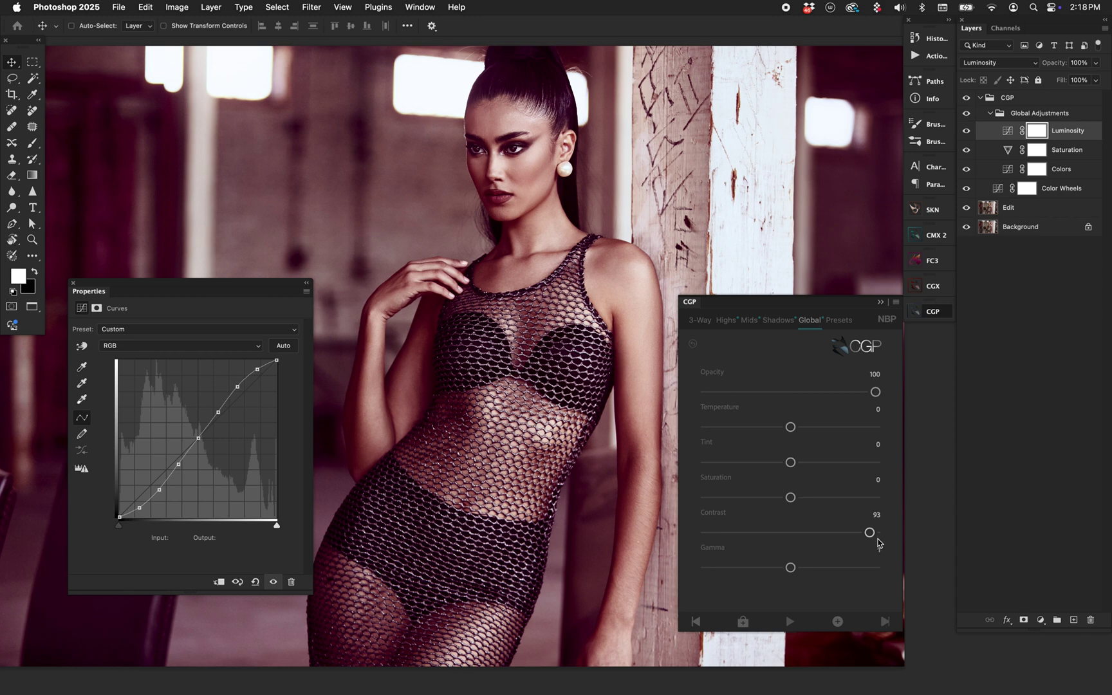
{"action": "left_click_drag", "start_coordinate": [869, 532], "coordinate": [725, 538]}
{"action": "left_click", "coordinate": [728, 534]}
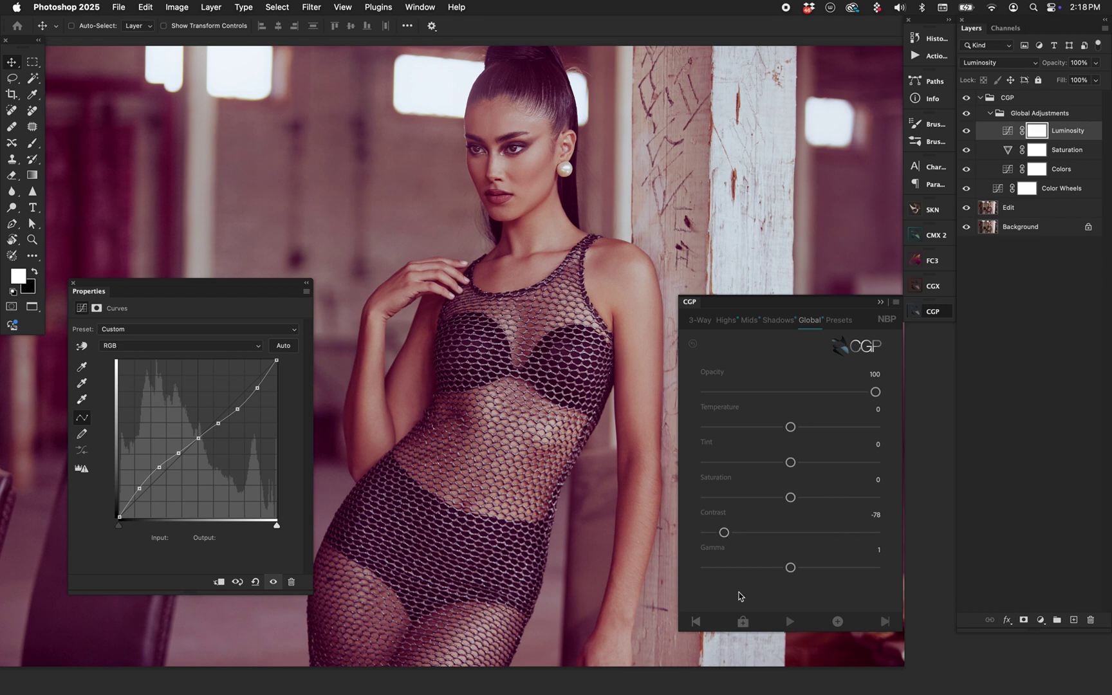
{"action": "double_click", "coordinate": [724, 532]}
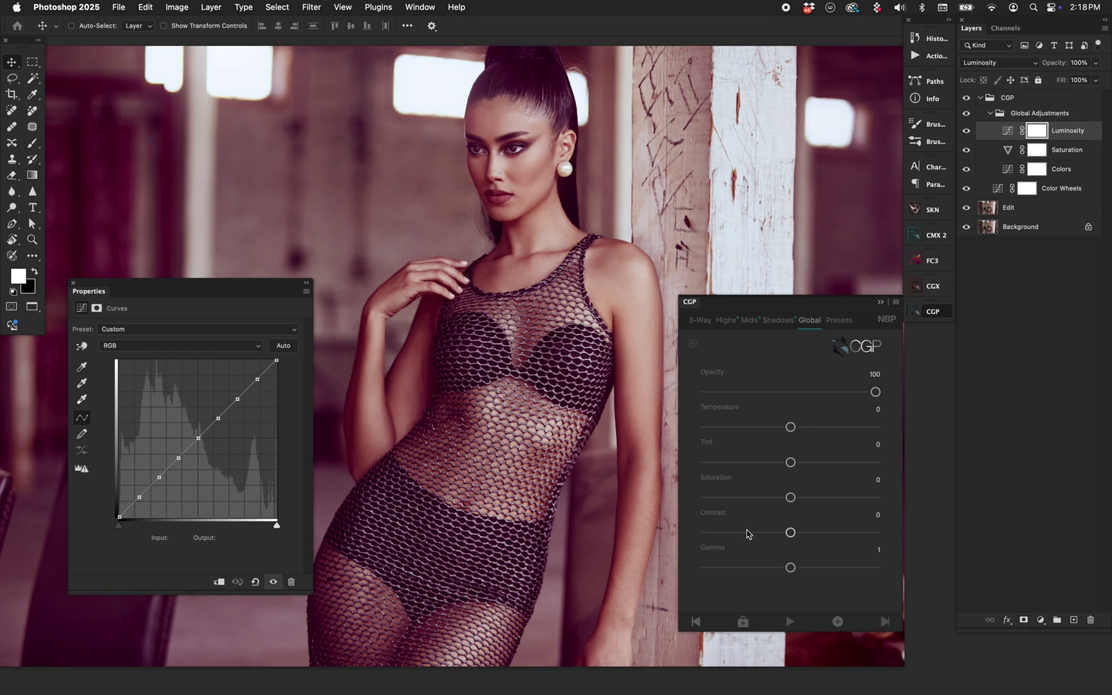
{"action": "mouse_move", "coordinate": [791, 568]}
{"action": "left_mouse_down"}
{"action": "mouse_move", "coordinate": [822, 568]}
{"action": "mouse_move", "coordinate": [766, 567]}
{"action": "mouse_move", "coordinate": [808, 568]}
{"action": "left_mouse_up"}
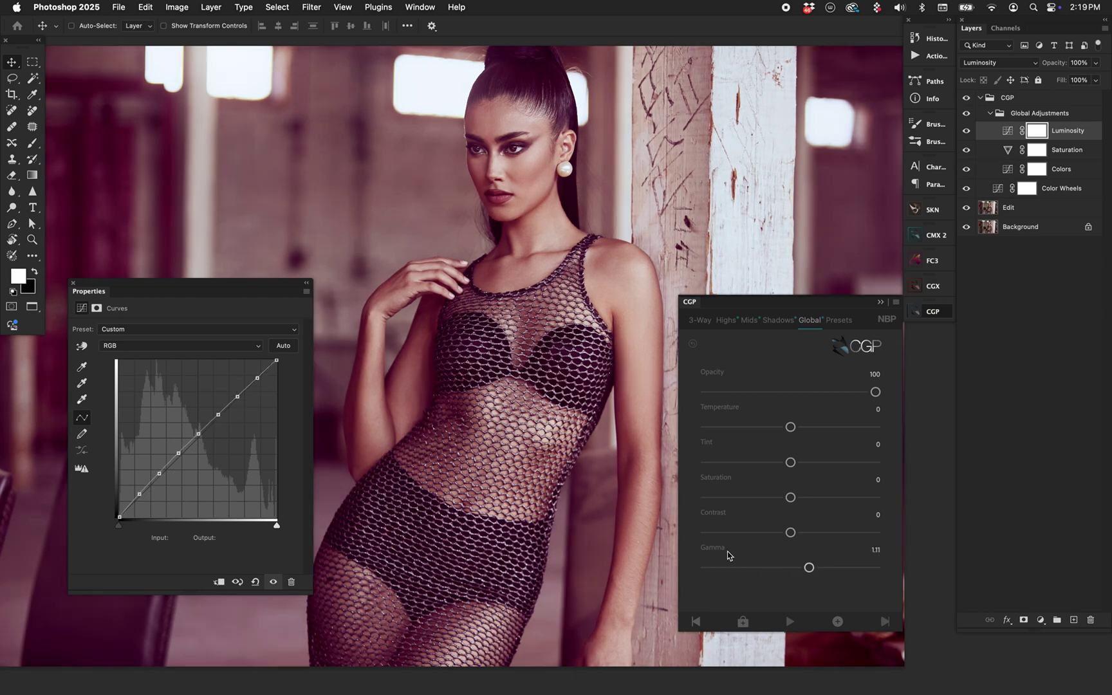
{"action": "double_click", "coordinate": [717, 547]}
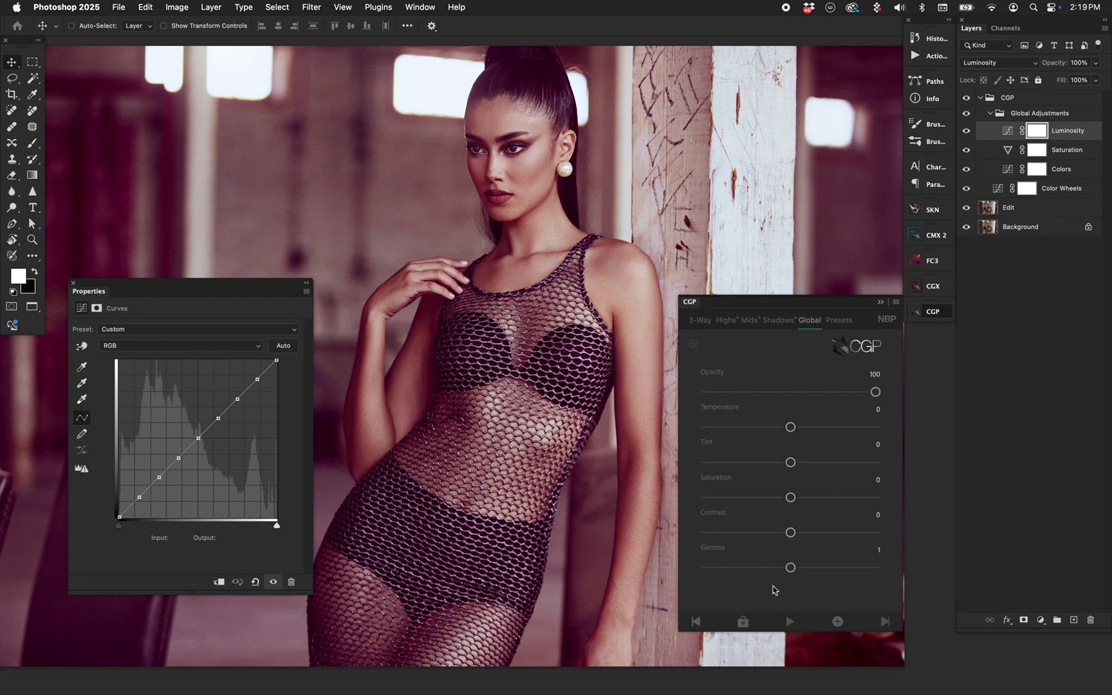
Step: Try a global temperature of -13, reset it, and reset all the color wheels in the 3-Way view
{"action": "left_click", "coordinate": [701, 321]}
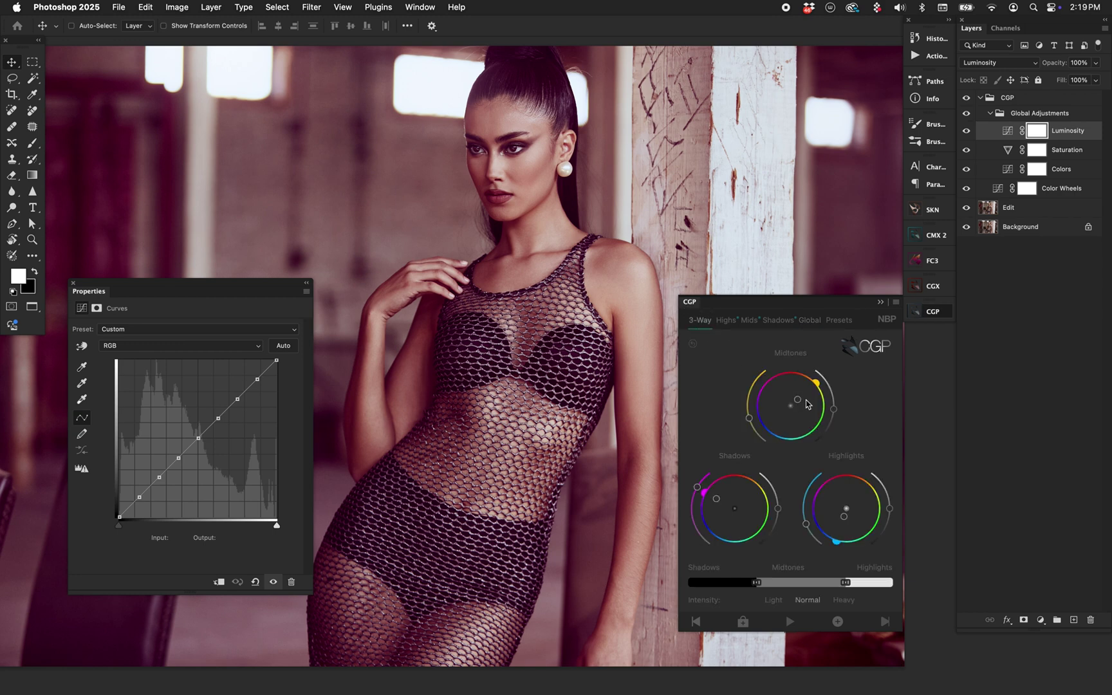
{"action": "left_click", "coordinate": [810, 320]}
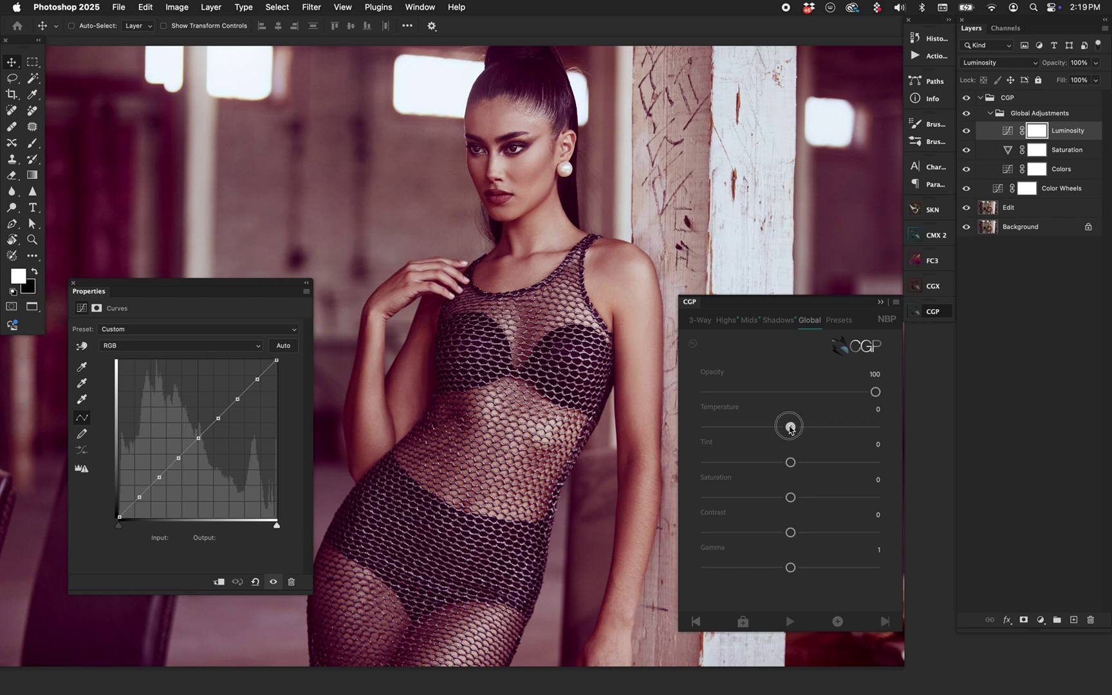
{"action": "left_click_drag", "start_coordinate": [790, 427], "coordinate": [780, 427]}
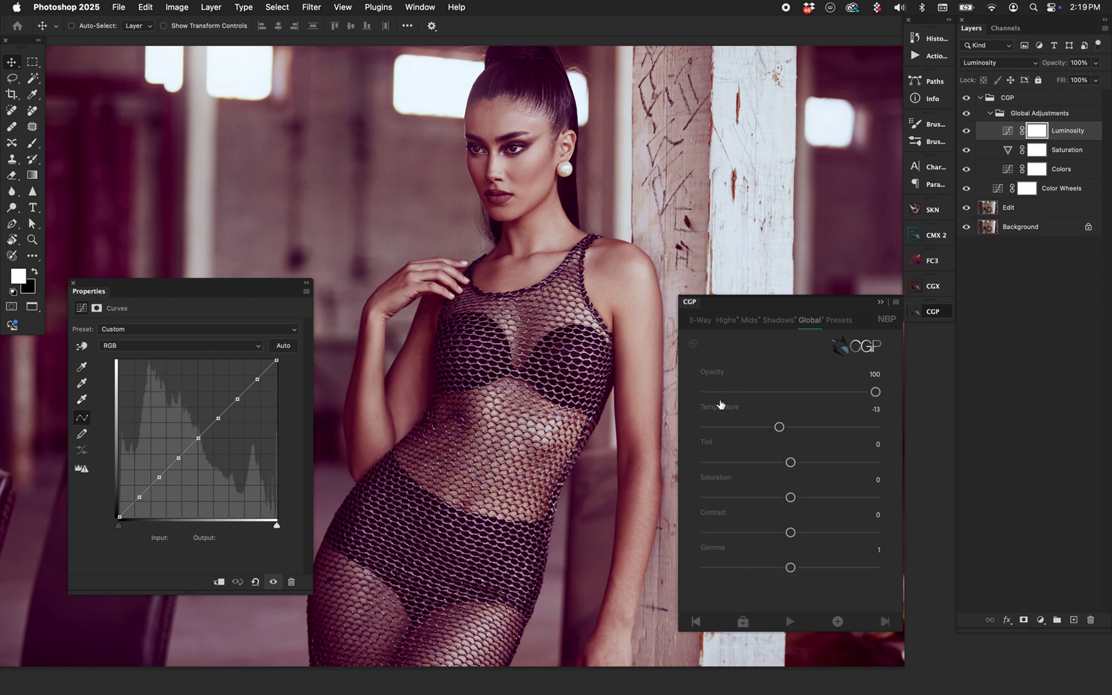
{"action": "left_click", "coordinate": [700, 321]}
{"action": "left_click", "coordinate": [691, 346]}
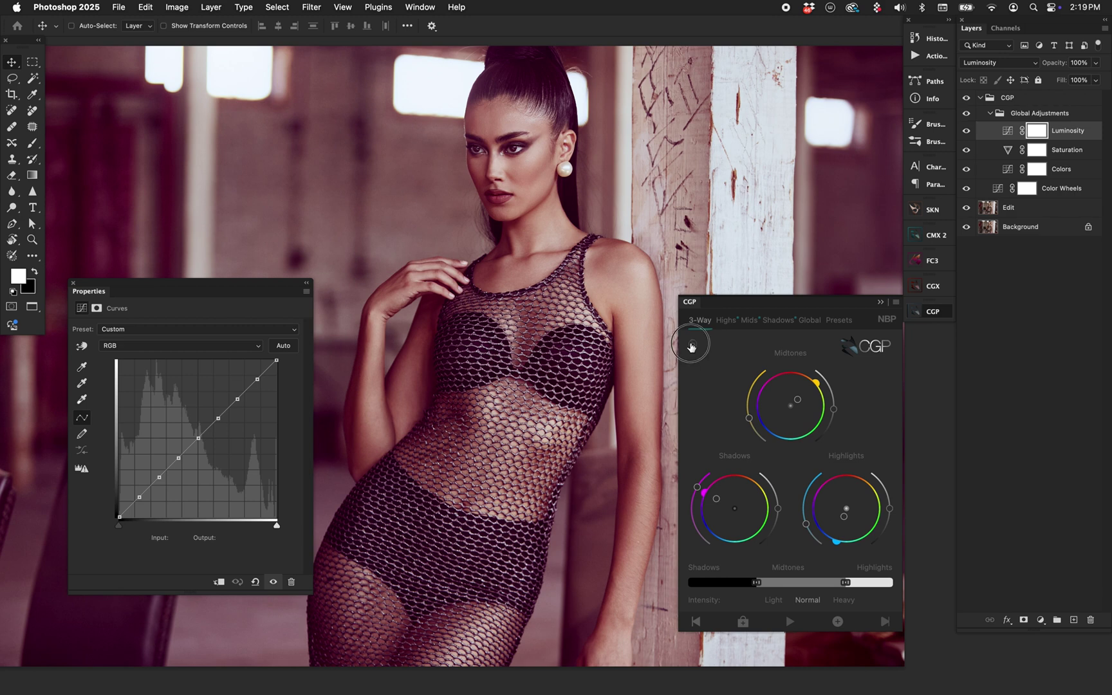
Step: Try global adjustments with temperature -37, tint -23 and saturation 20
{"action": "left_click", "coordinate": [809, 320]}
{"action": "left_click_drag", "start_coordinate": [791, 427], "coordinate": [807, 497]}
{"action": "left_click_drag", "start_coordinate": [813, 428], "coordinate": [808, 462]}
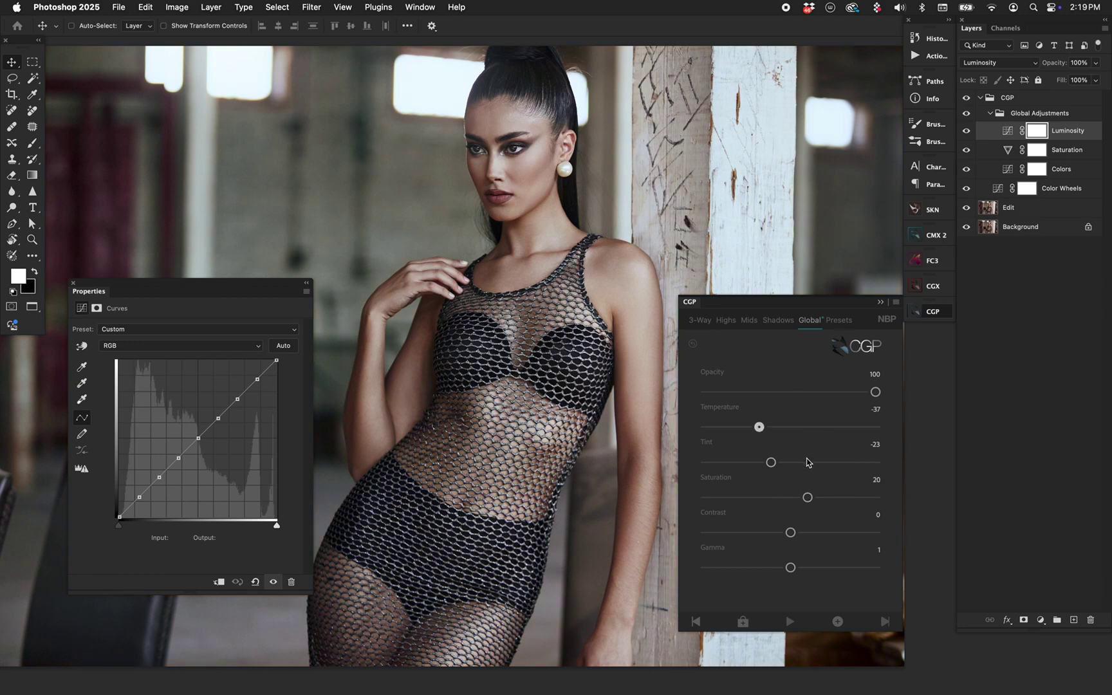
Step: Reset the Global adjustments and collapse the CGP layer group after returning to the 3-Way view
{"action": "left_click", "coordinate": [693, 343]}
{"action": "left_click", "coordinate": [700, 320]}
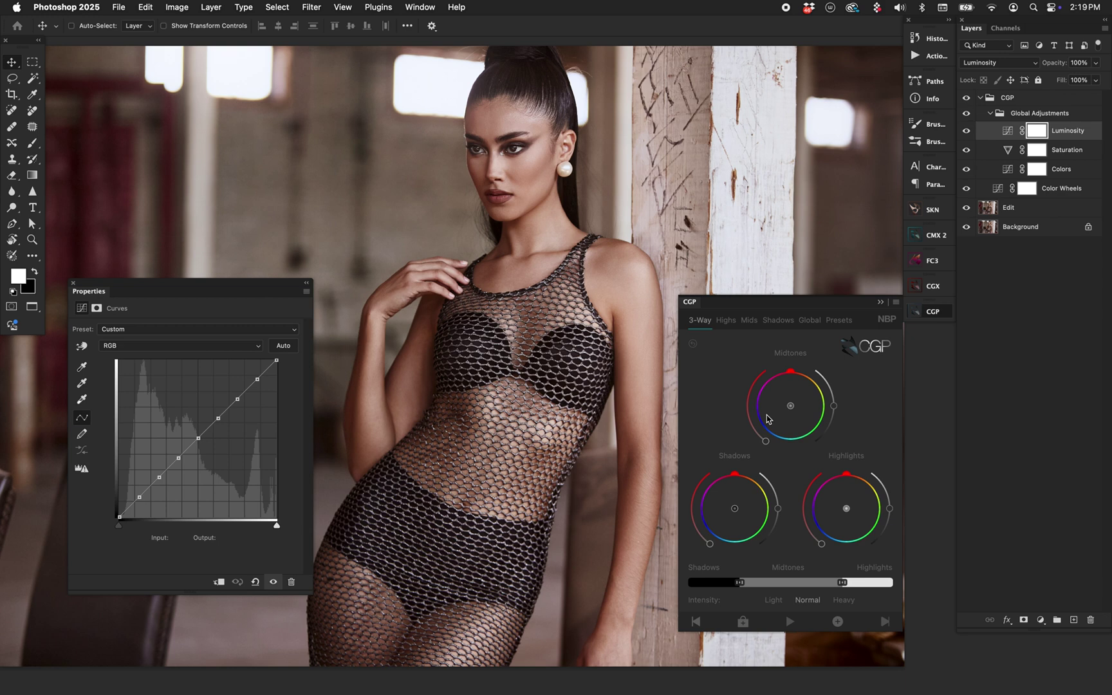
{"action": "left_click", "coordinate": [980, 98]}
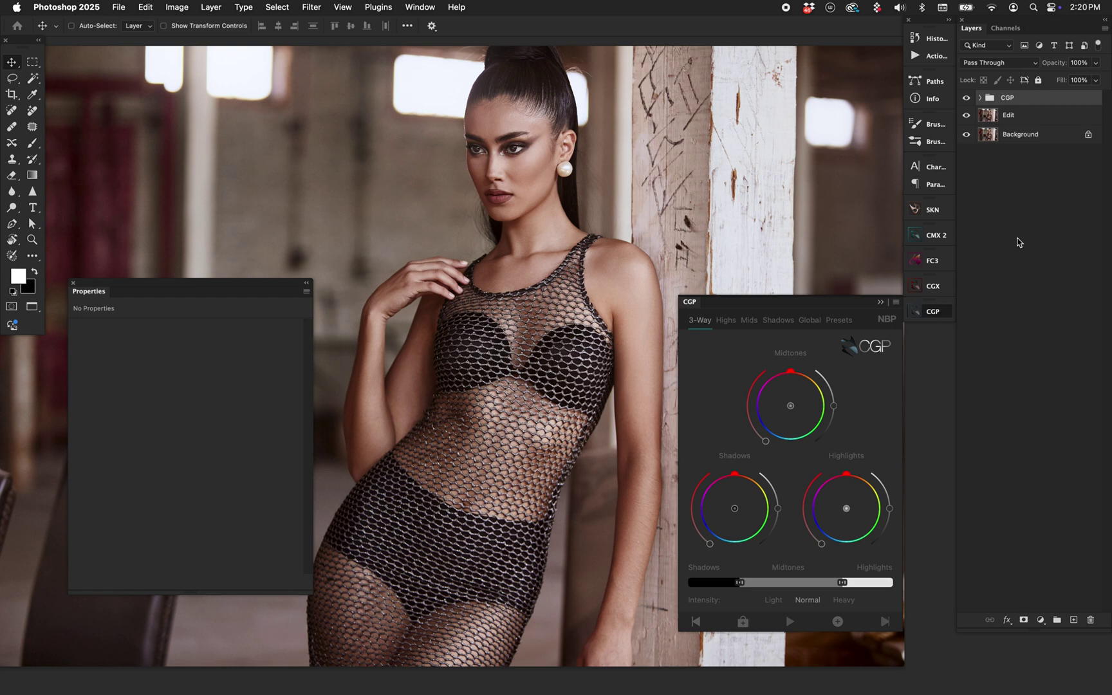
Step: Try purple shadows, orange midtones and green-cyan highlights on the three color wheels, and check the available adjustment layers
{"action": "left_click_drag", "start_coordinate": [735, 508], "coordinate": [723, 506]}
{"action": "left_click_drag", "start_coordinate": [790, 406], "coordinate": [798, 393]}
{"action": "left_click_drag", "start_coordinate": [846, 508], "coordinate": [854, 528]}
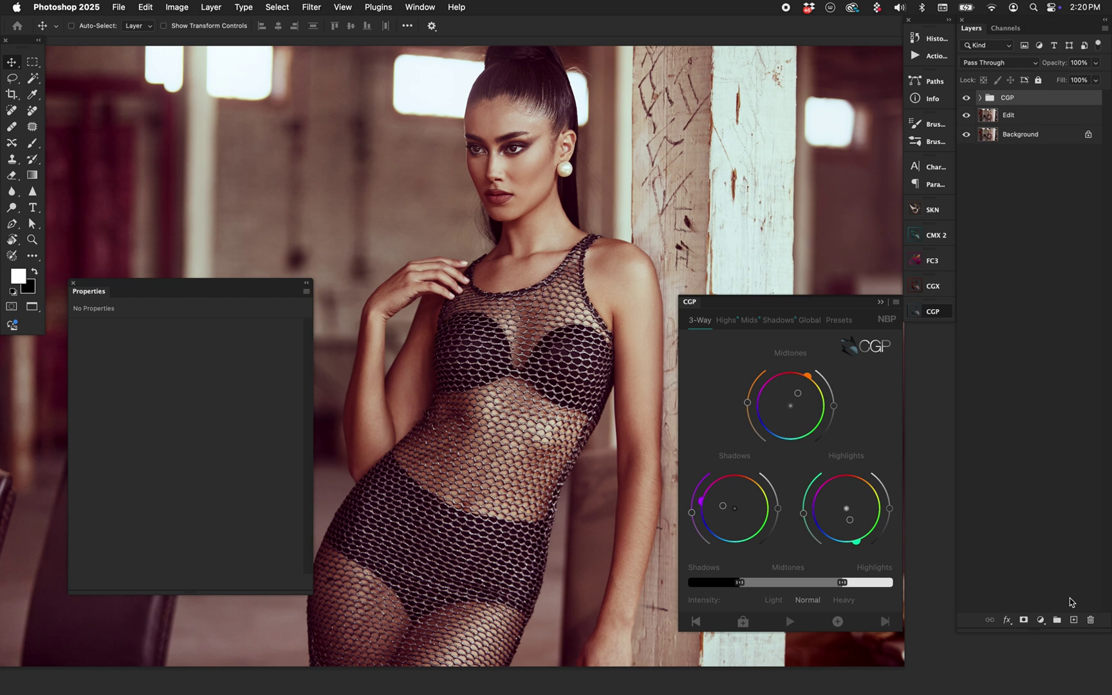
{"action": "left_click", "coordinate": [1041, 620]}
{"action": "left_click", "coordinate": [1048, 354]}
Step: Look through the Presets list and return to the 3-Way view
{"action": "left_click", "coordinate": [838, 320]}
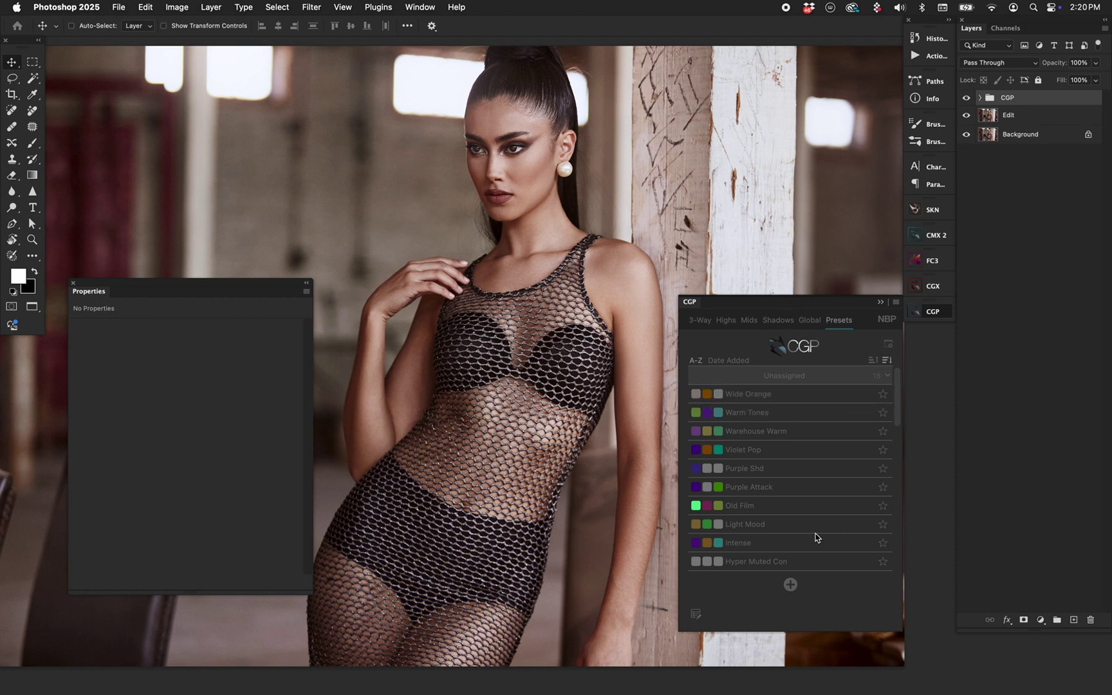
{"action": "mouse_move", "coordinate": [899, 402]}
{"action": "left_mouse_down"}
{"action": "mouse_move", "coordinate": [904, 504]}
{"action": "mouse_move", "coordinate": [899, 380]}
{"action": "left_mouse_up"}
{"action": "left_click", "coordinate": [701, 322]}
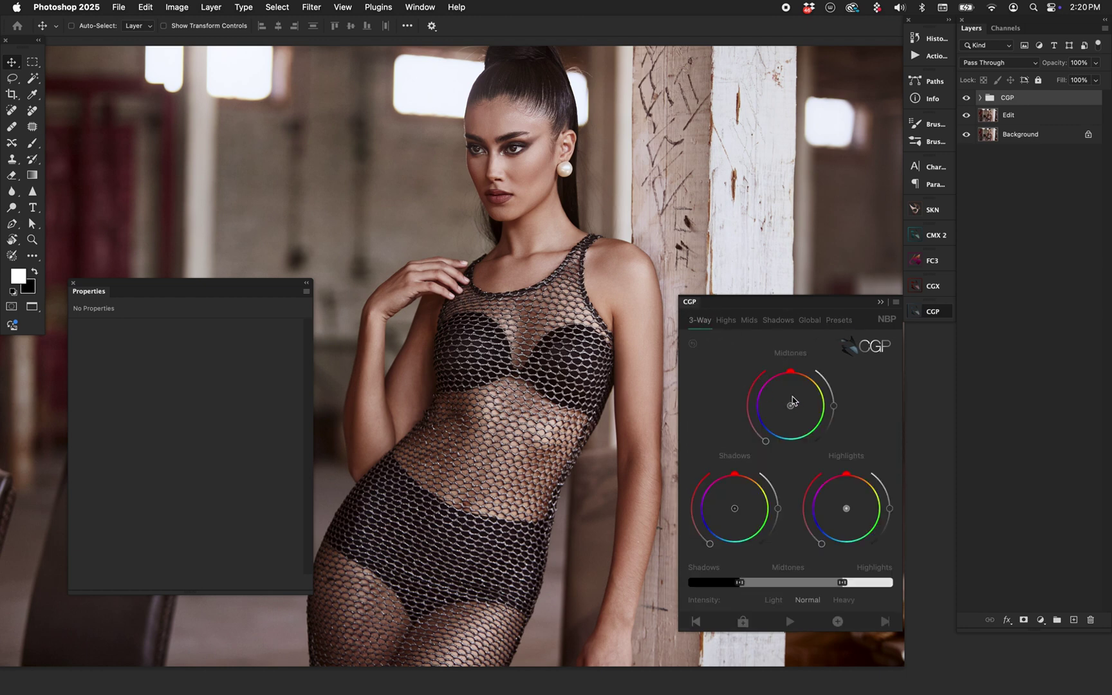
Step: Tint the shadows violet, midtones orange-yellow and highlights teal, and widen the shadow range while narrowing the highlight range
{"action": "left_click_drag", "start_coordinate": [734, 502], "coordinate": [718, 508]}
{"action": "left_click_drag", "start_coordinate": [791, 406], "coordinate": [804, 391]}
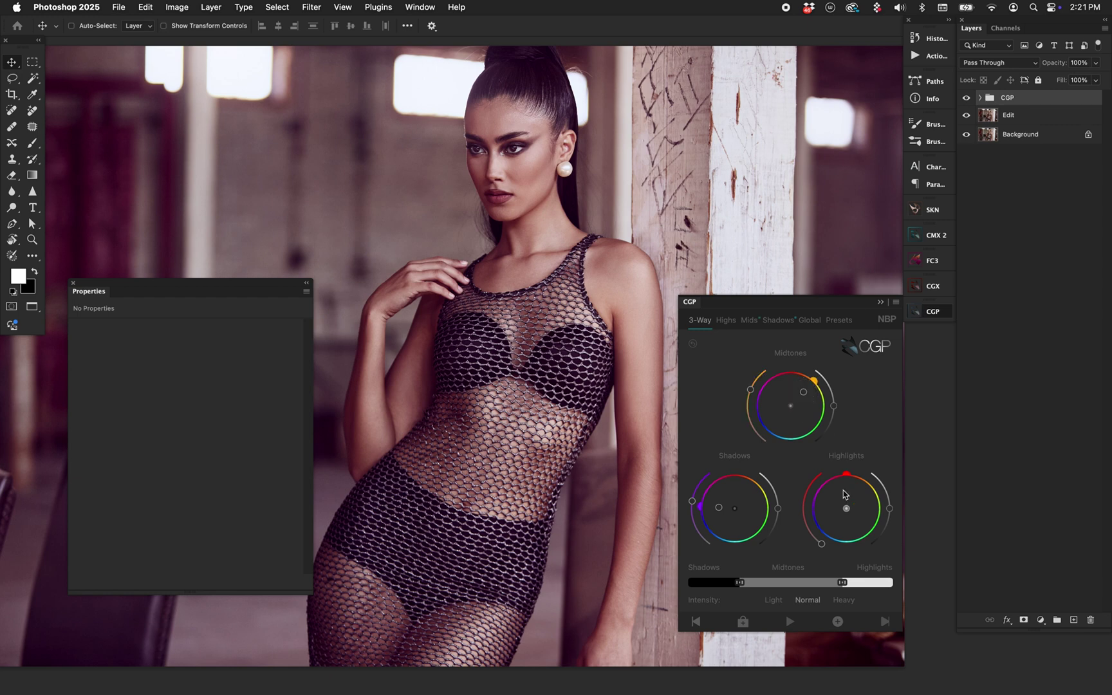
{"action": "left_click_drag", "start_coordinate": [849, 527], "coordinate": [849, 524]}
{"action": "left_click_drag", "start_coordinate": [740, 583], "coordinate": [762, 582]}
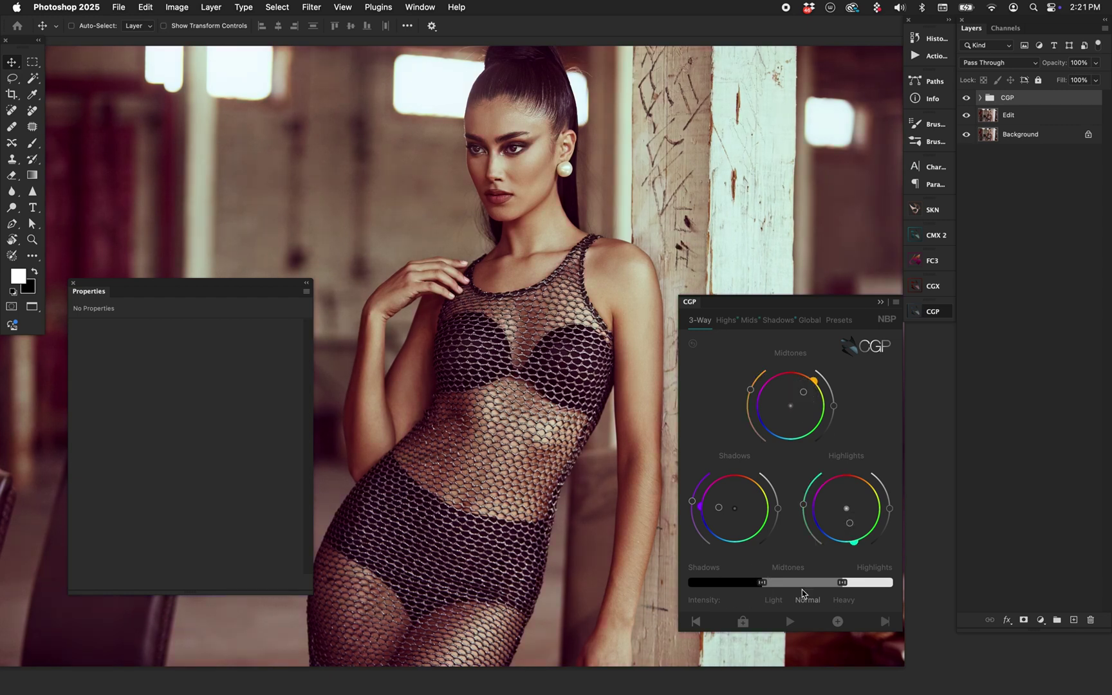
{"action": "mouse_move", "coordinate": [844, 591]}
{"action": "left_mouse_down"}
{"action": "mouse_move", "coordinate": [834, 591]}
{"action": "mouse_move", "coordinate": [861, 586]}
{"action": "left_mouse_up"}
Step: Save the current grade as a preset named CGP Look in the Creative group
{"action": "left_click", "coordinate": [838, 320]}
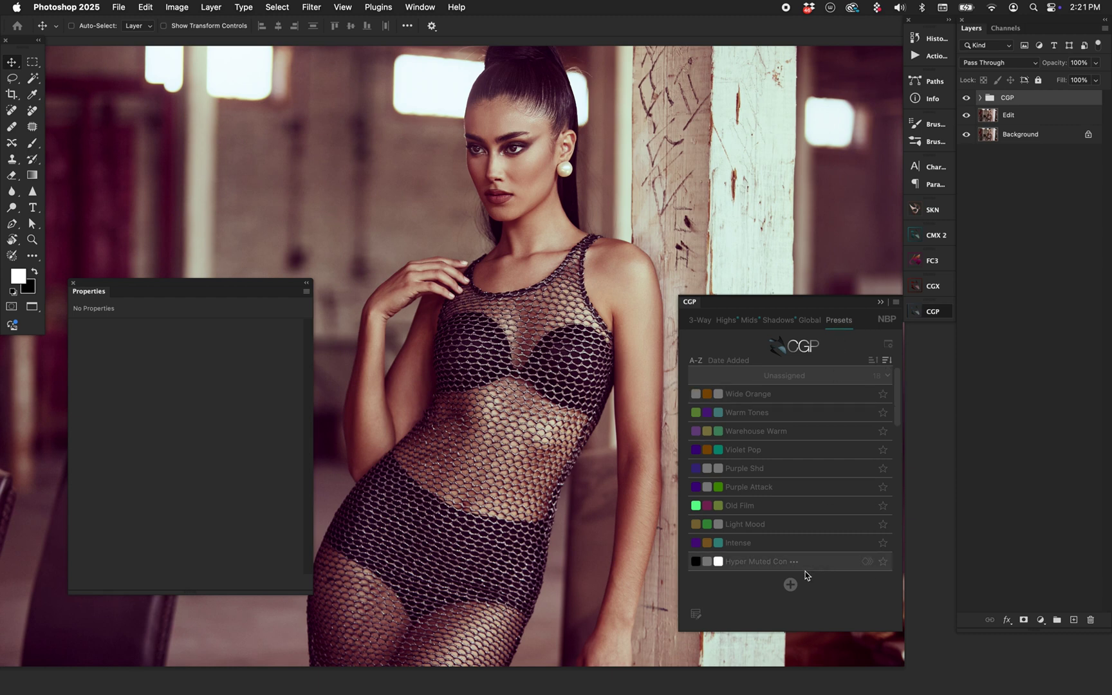
{"action": "left_click", "coordinate": [796, 592]}
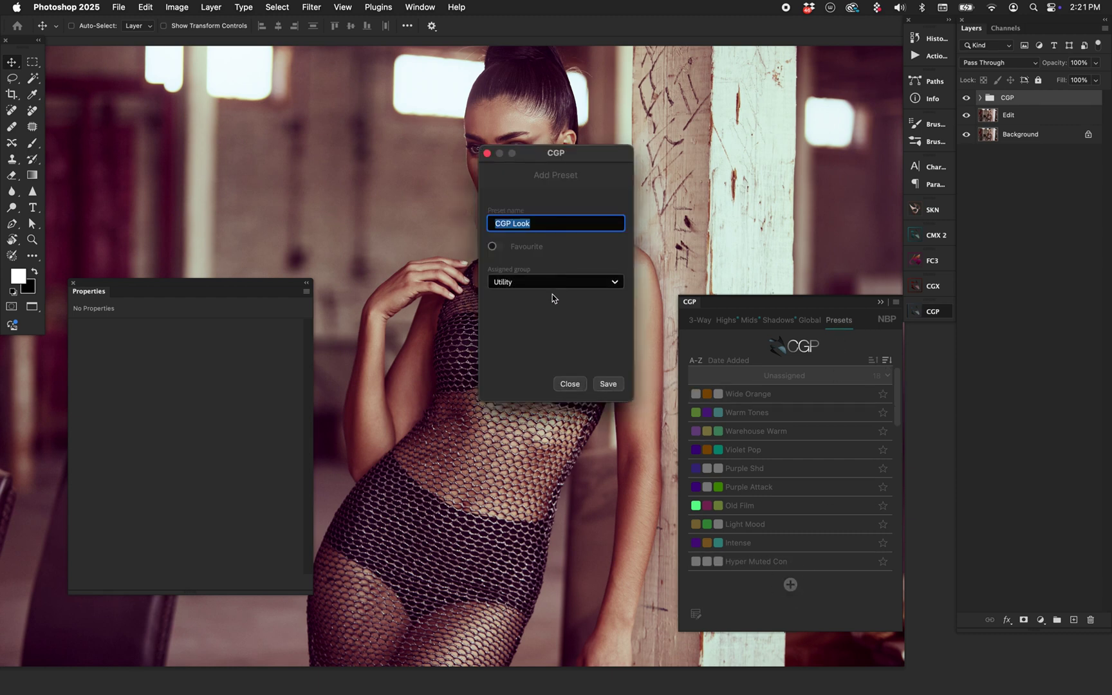
{"action": "left_click", "coordinate": [533, 285]}
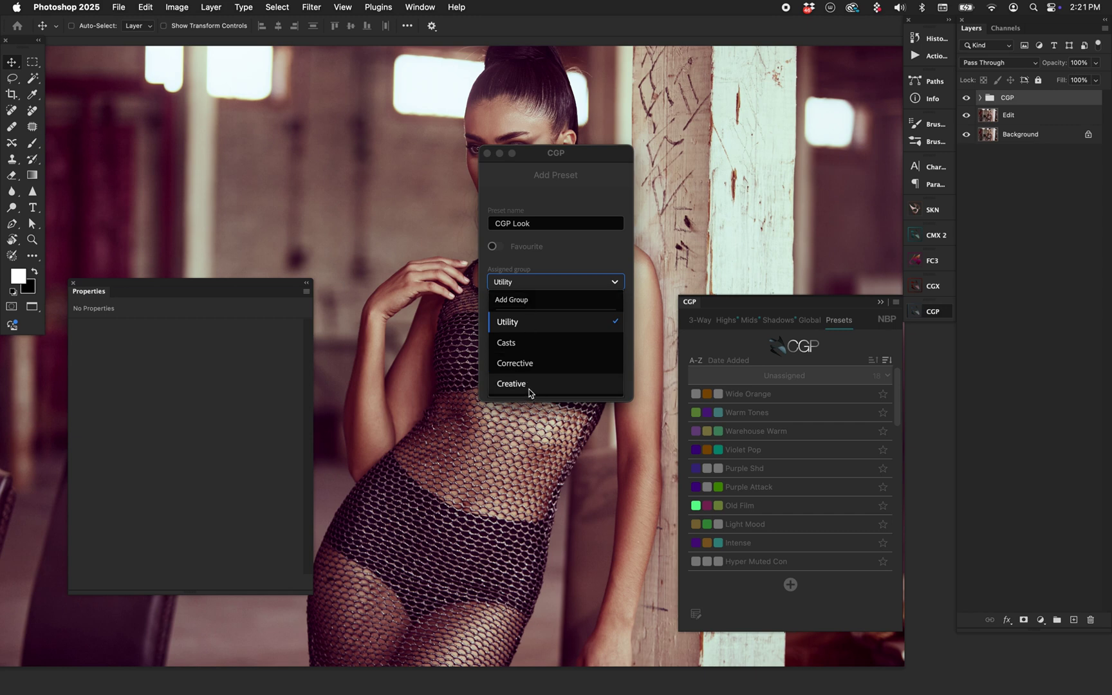
{"action": "left_click", "coordinate": [528, 386]}
{"action": "left_click", "coordinate": [608, 388]}
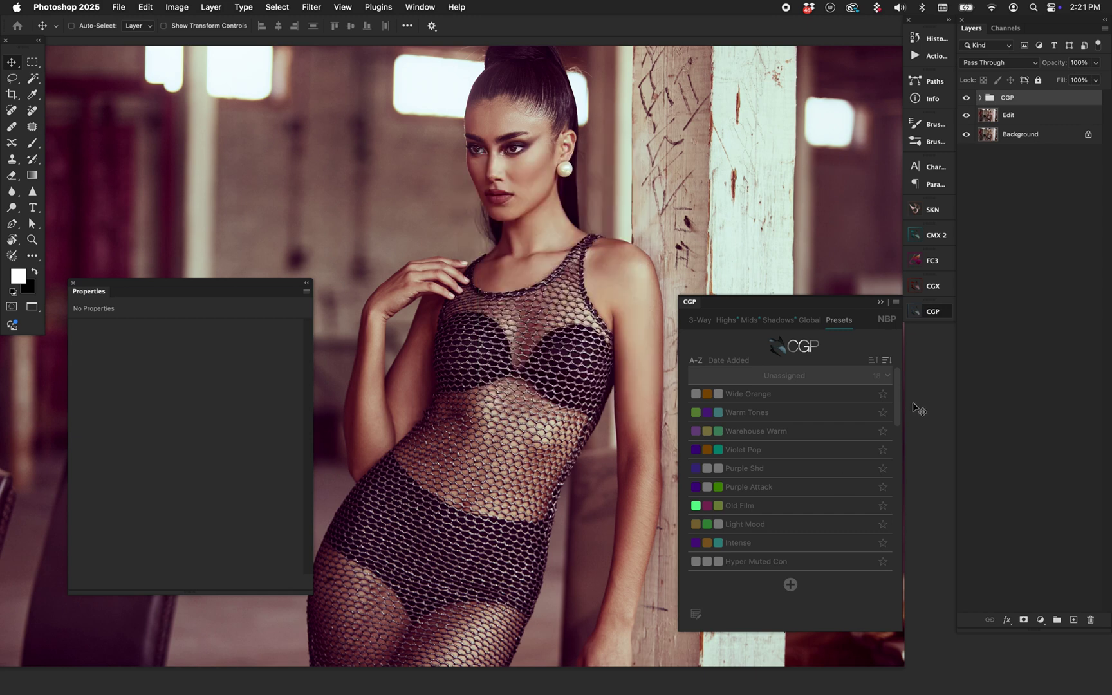
Step: Try the CGP Look, Look #74 and Studio Fire presets from the Creative group one after another
{"action": "scroll", "coordinate": [899, 401], "scroll_direction": "down", "scroll_amount": 5}
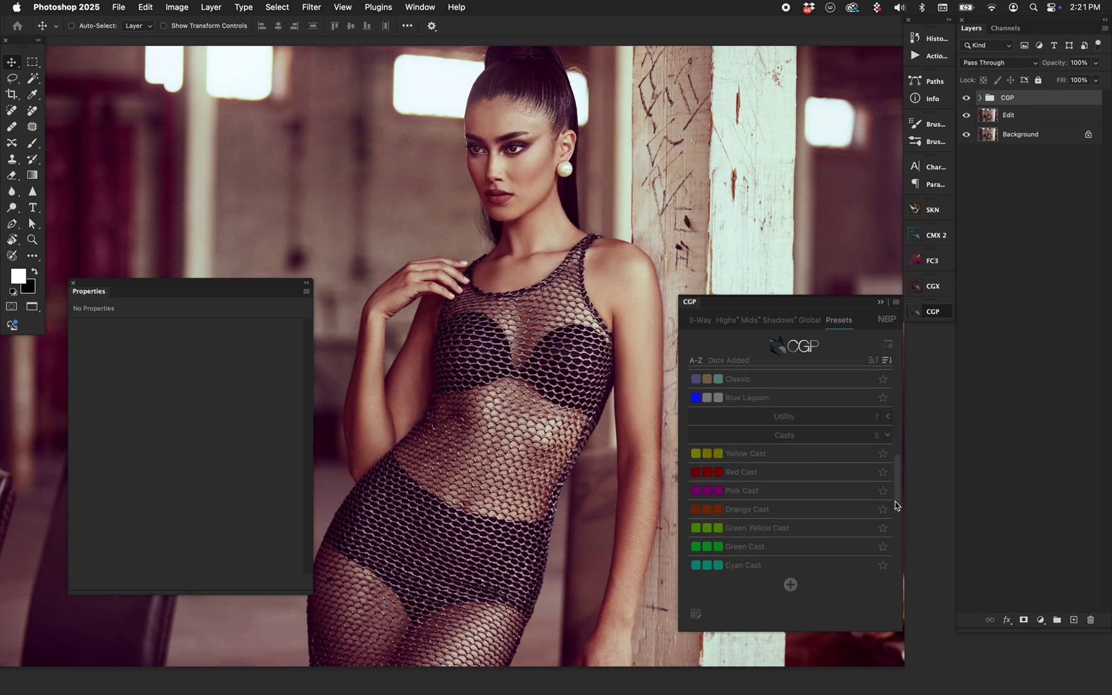
{"action": "left_click_drag", "start_coordinate": [897, 496], "coordinate": [900, 555]}
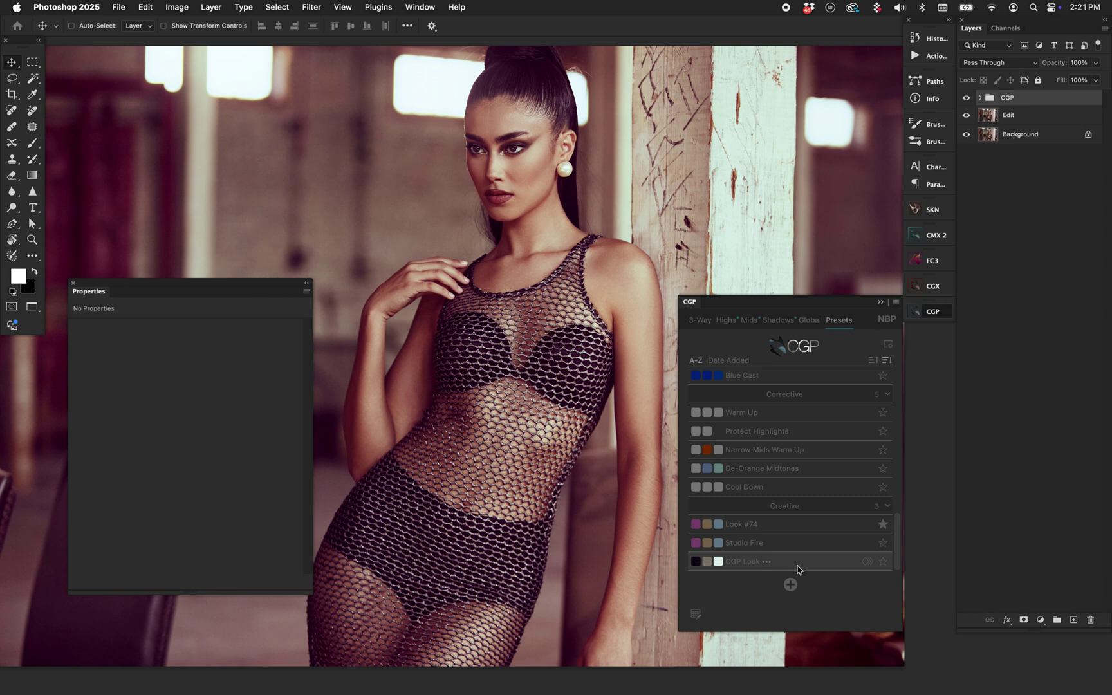
{"action": "left_click", "coordinate": [798, 568]}
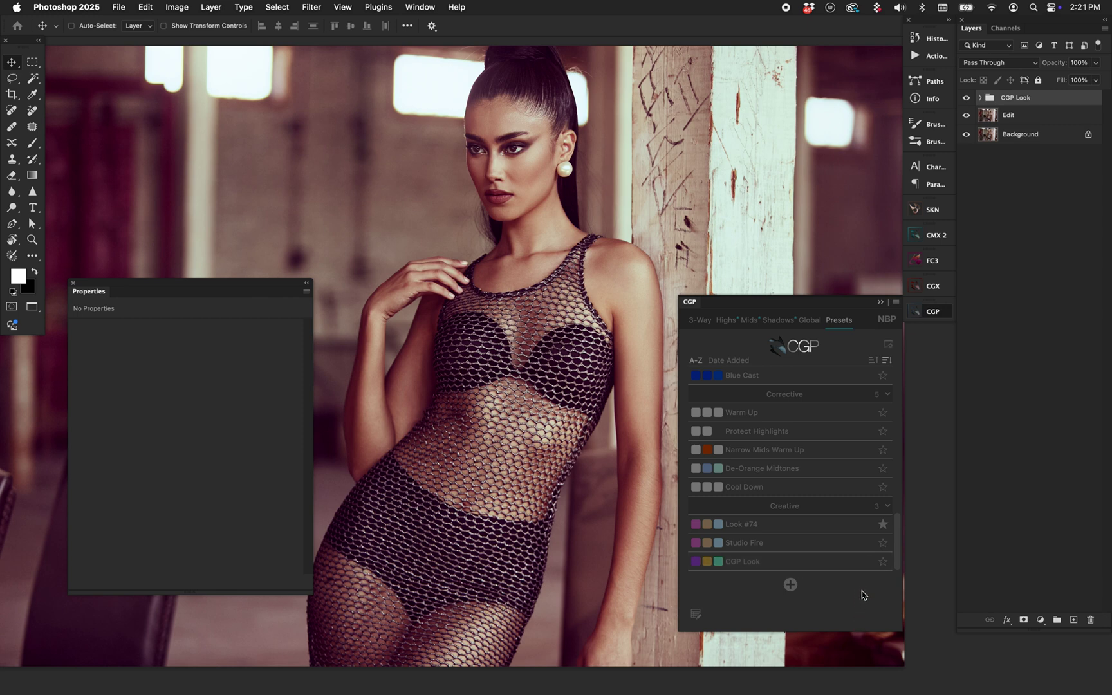
{"action": "left_click", "coordinate": [815, 525]}
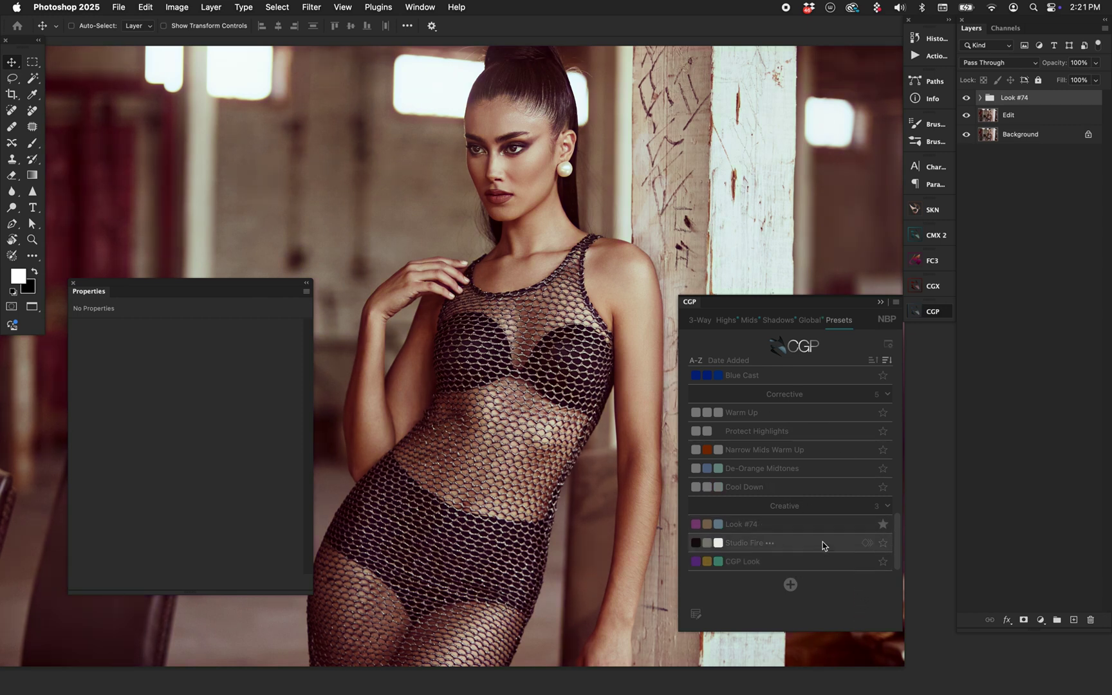
{"action": "left_click", "coordinate": [807, 542]}
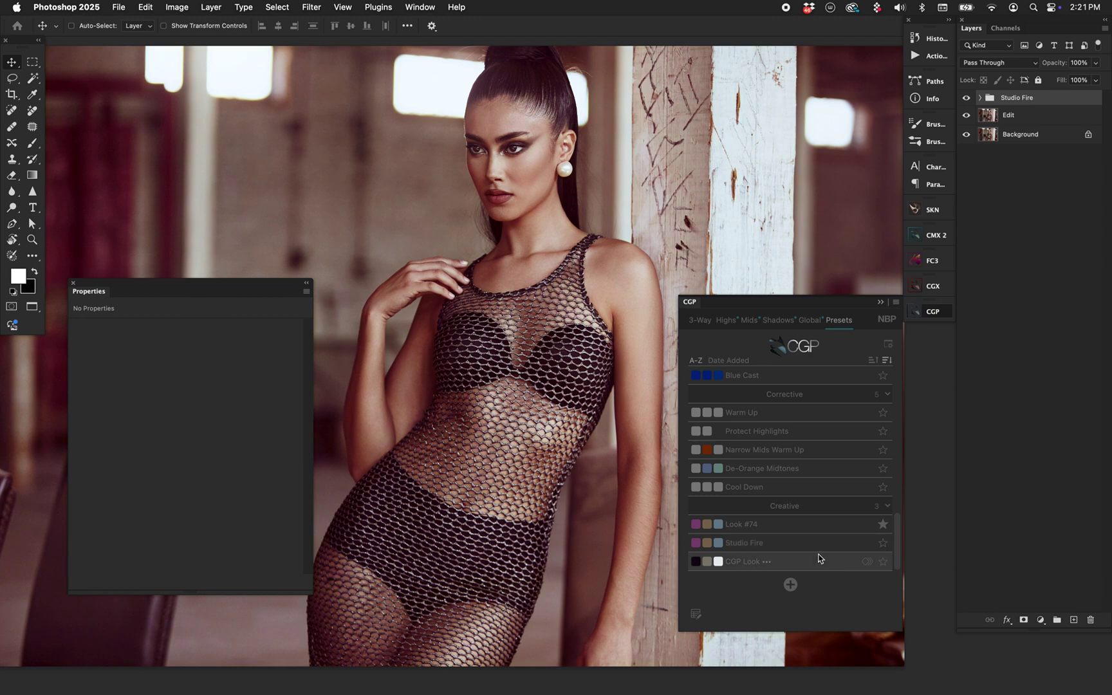
Step: Try the Light Mood, Purple Attack and Global Only presets from the Unassigned group one after another
{"action": "left_click_drag", "start_coordinate": [899, 527], "coordinate": [896, 405]}
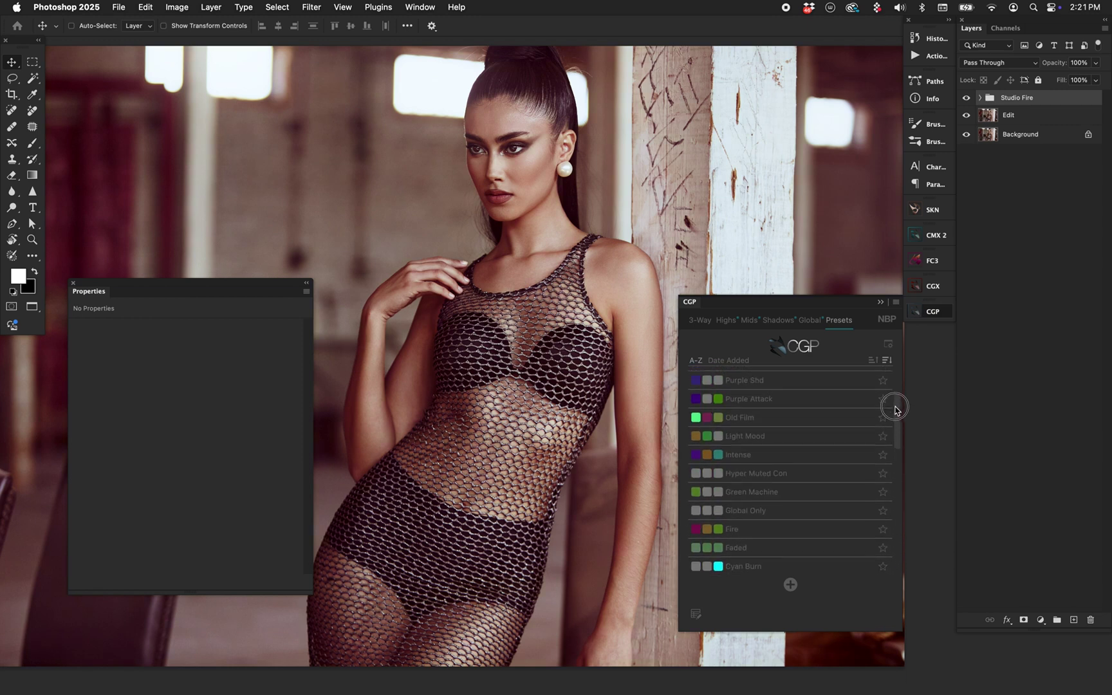
{"action": "left_click", "coordinate": [826, 442]}
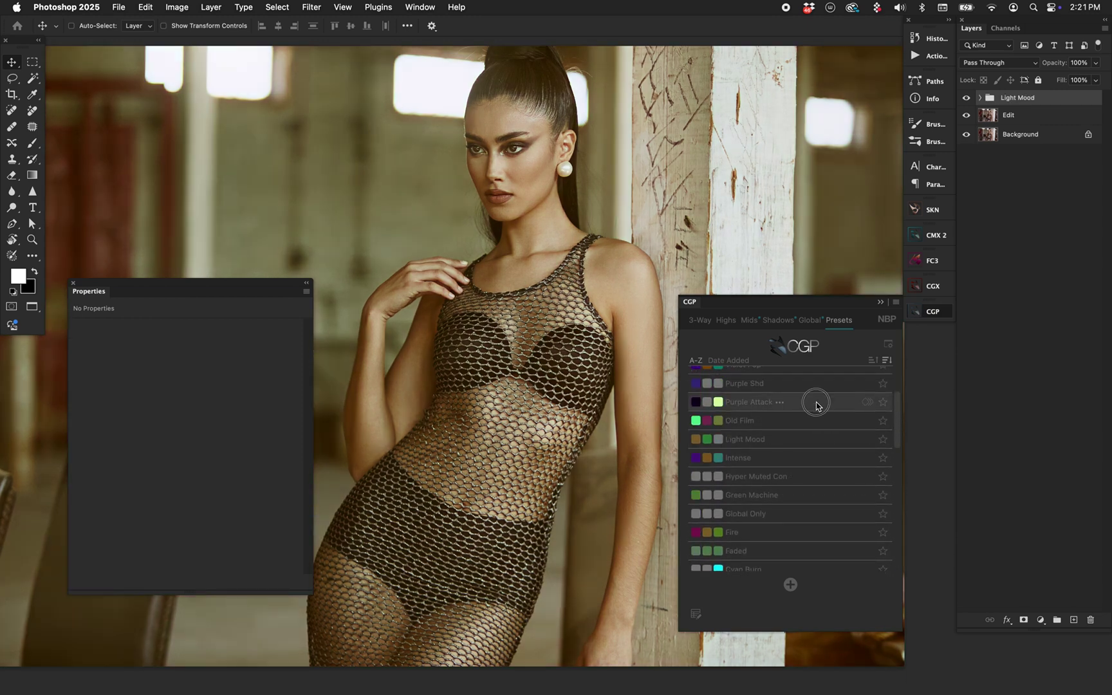
{"action": "left_click", "coordinate": [814, 403]}
{"action": "left_click", "coordinate": [820, 515]}
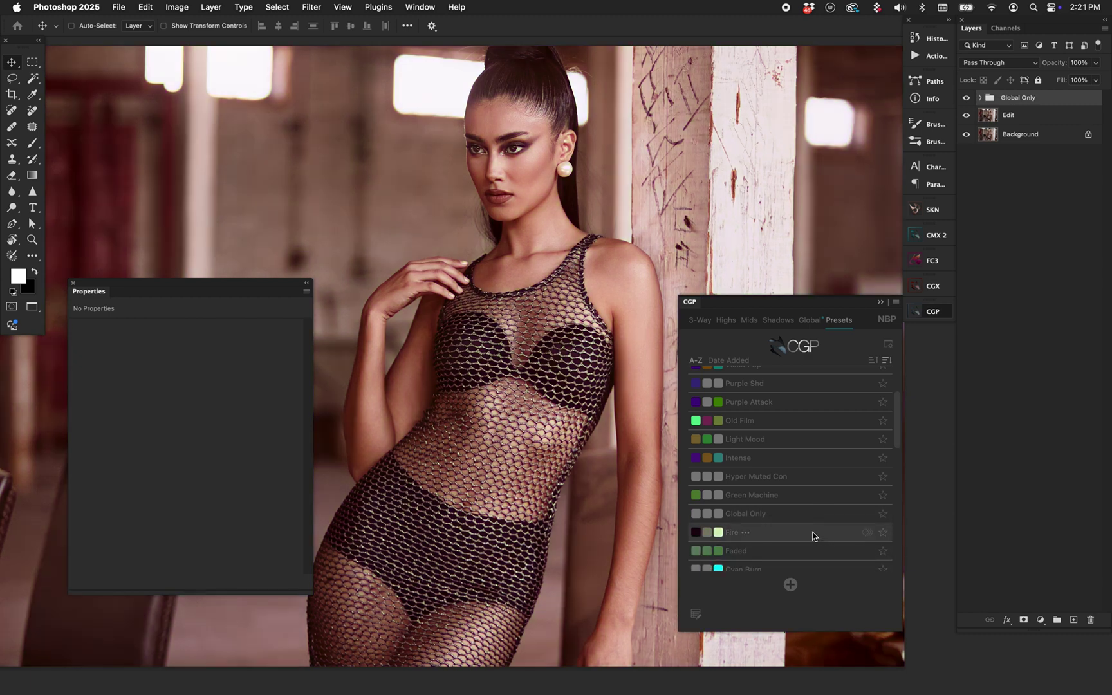
Step: Stack the Fire preset as a separate layer group over the Faded preset, and set the Fire group's global opacity to 49
{"action": "left_click", "coordinate": [807, 555]}
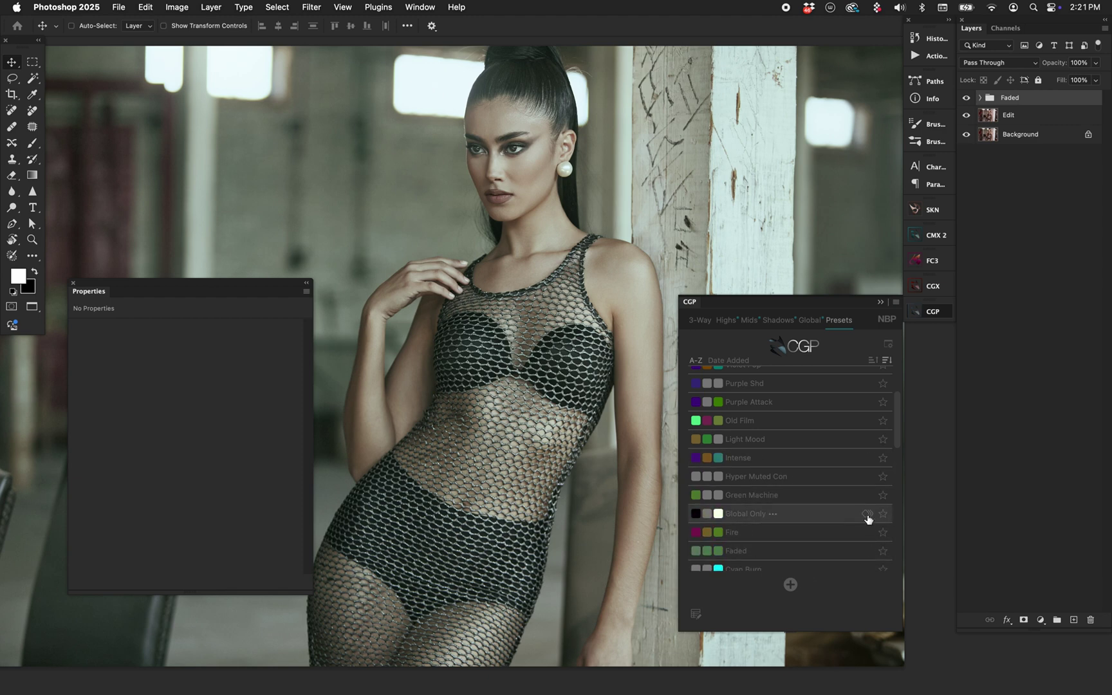
{"action": "left_click", "coordinate": [868, 535]}
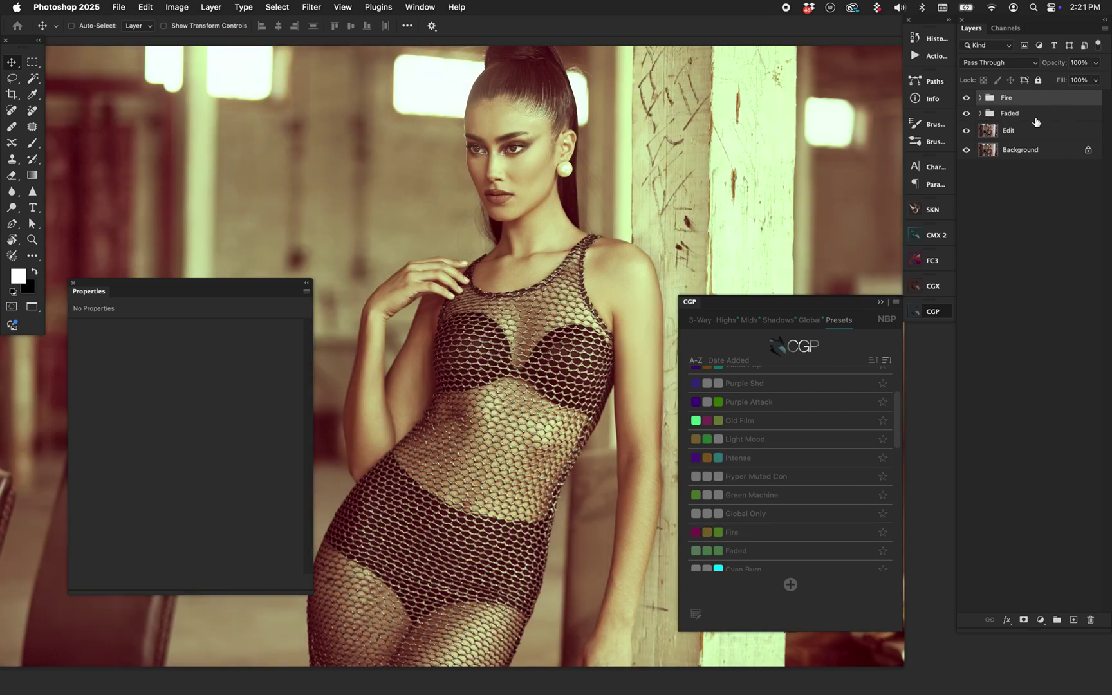
{"action": "left_click", "coordinate": [810, 320]}
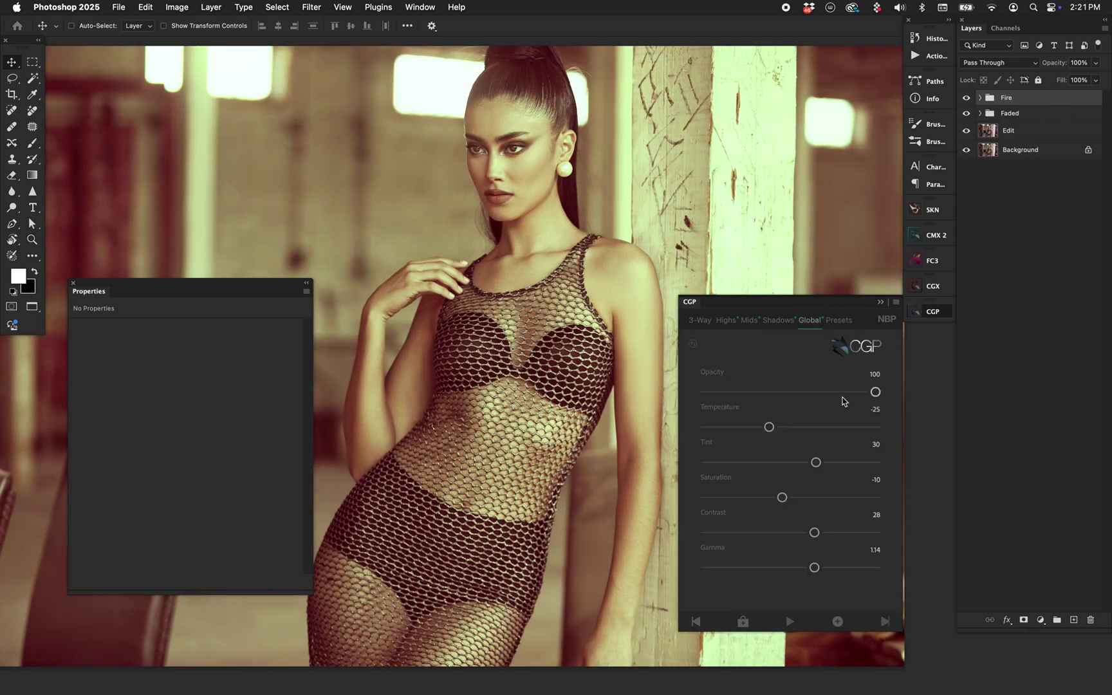
{"action": "left_click_drag", "start_coordinate": [876, 391], "coordinate": [789, 391]}
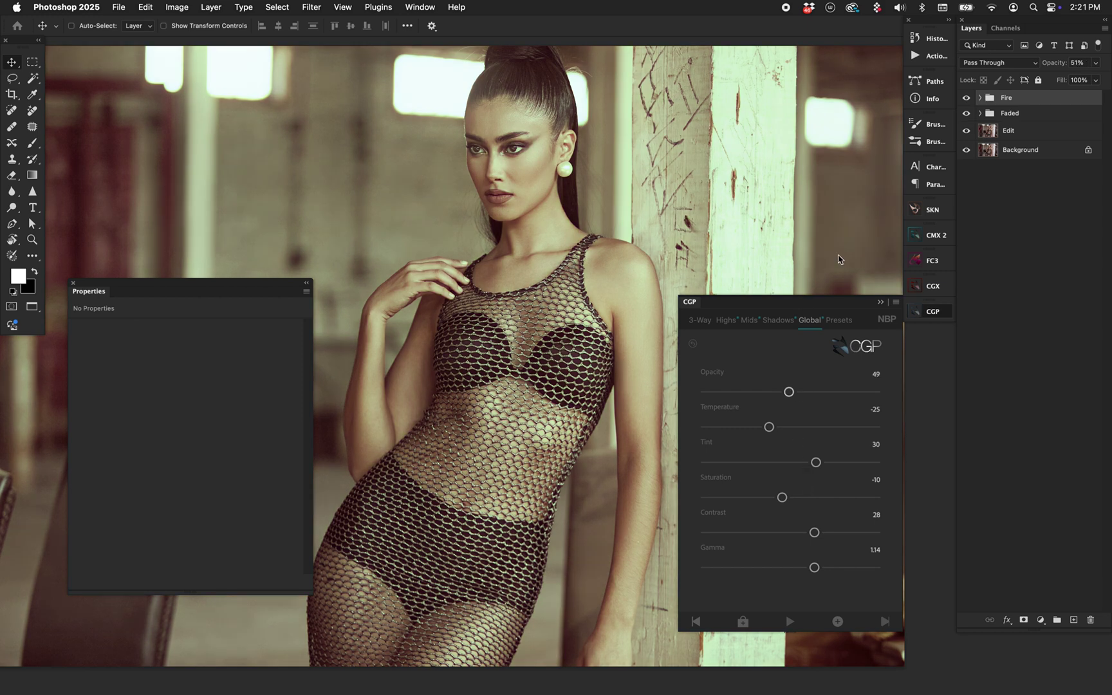
Step: Lower the Faded group's global opacity to 52, and reselect the Fire group
{"action": "left_click", "coordinate": [1009, 114]}
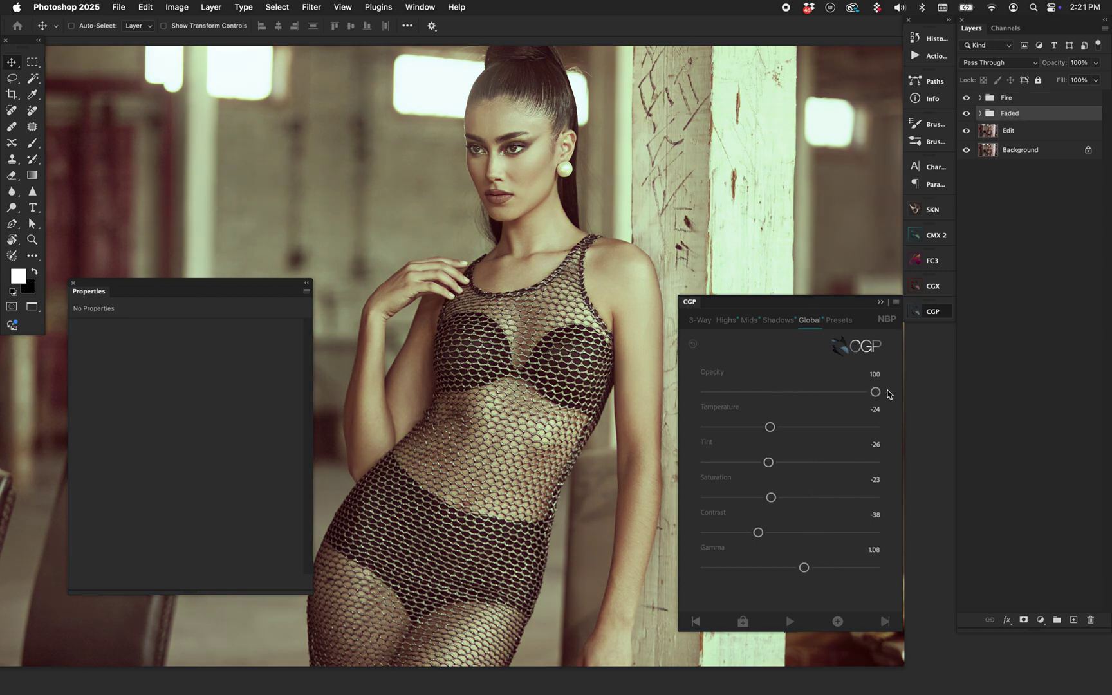
{"action": "left_click_drag", "start_coordinate": [875, 392], "coordinate": [817, 391]}
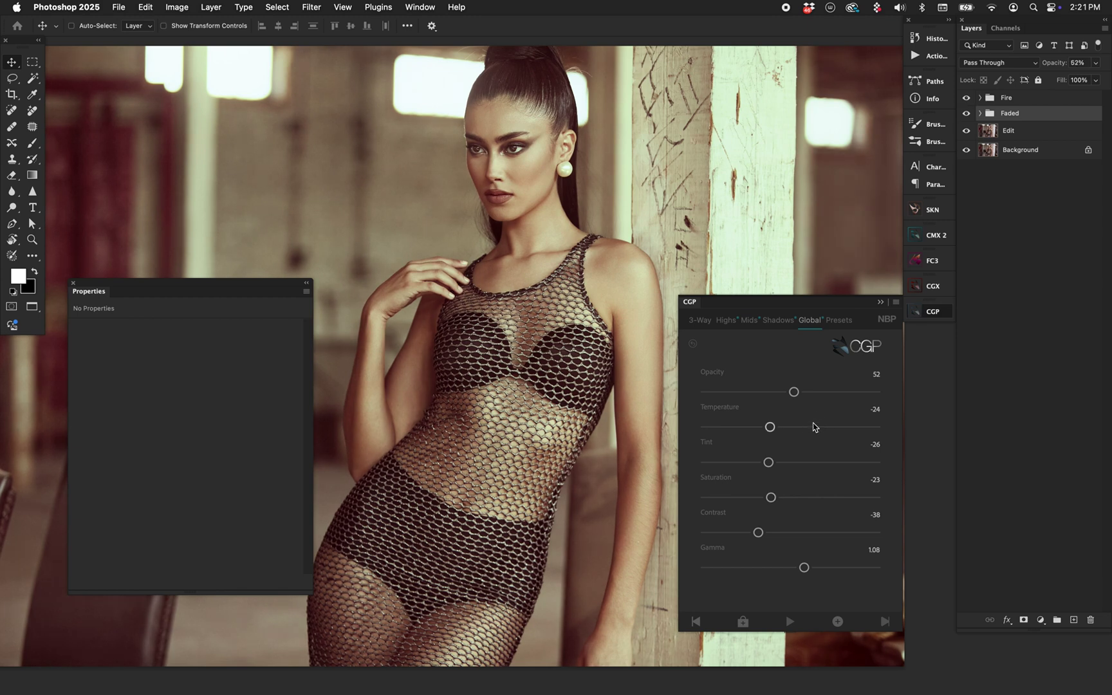
{"action": "left_click", "coordinate": [1007, 98]}
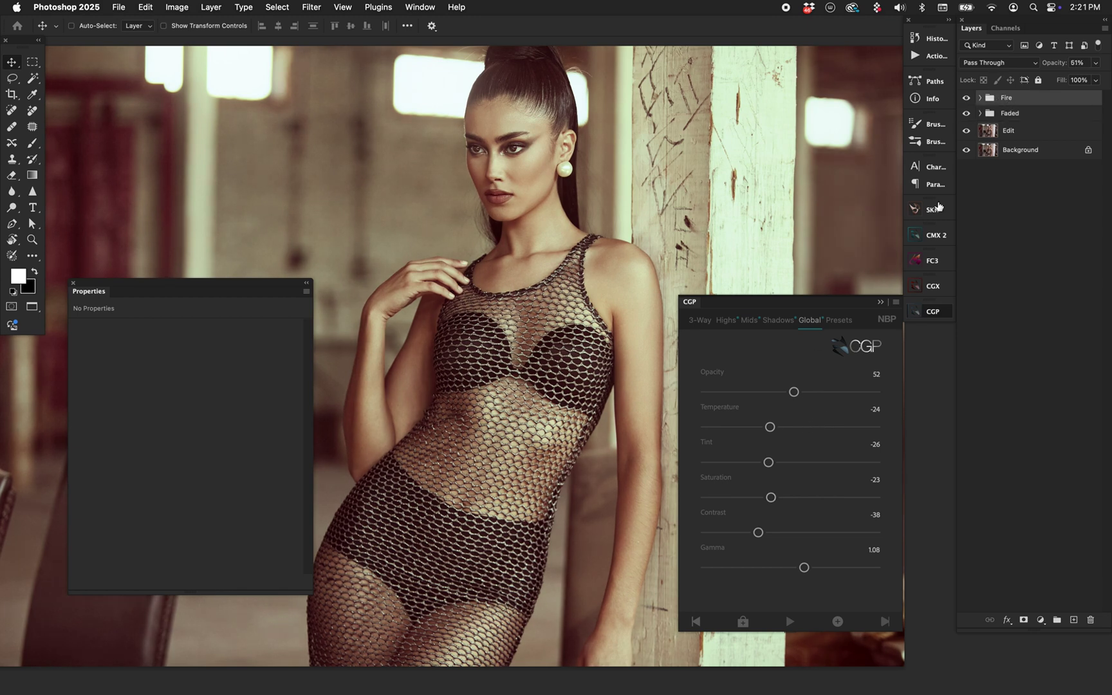
Step: Stack the Violet Pop preset as a separate group above Fire, and reduce its global opacity to about 70
{"action": "left_click", "coordinate": [839, 321]}
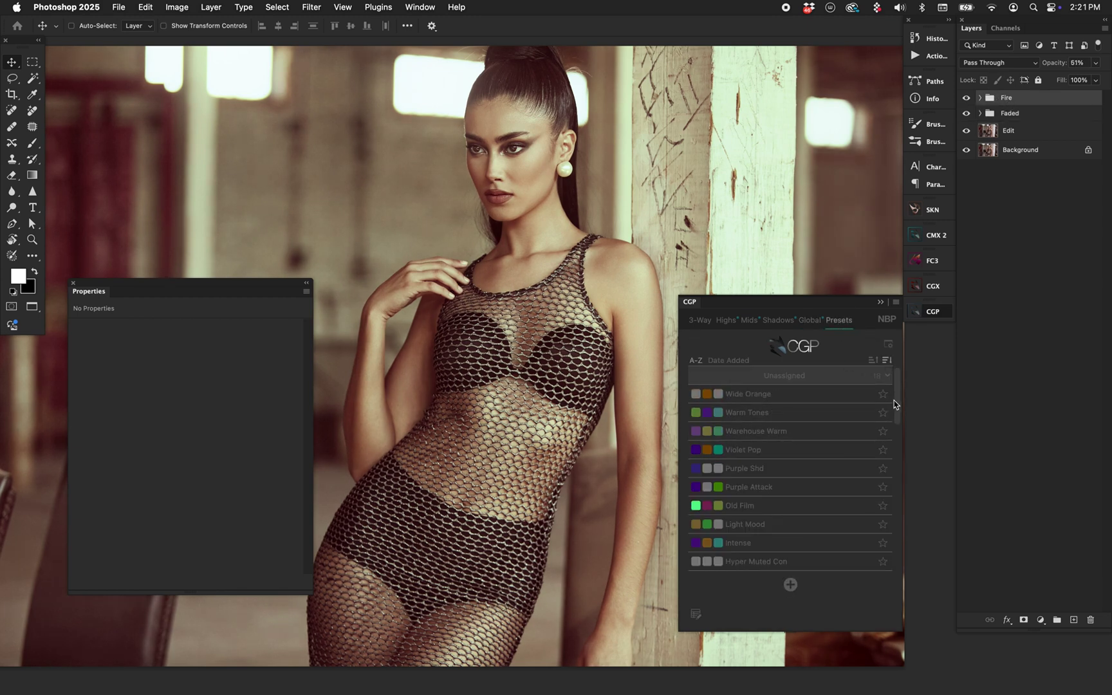
{"action": "left_click", "coordinate": [868, 450]}
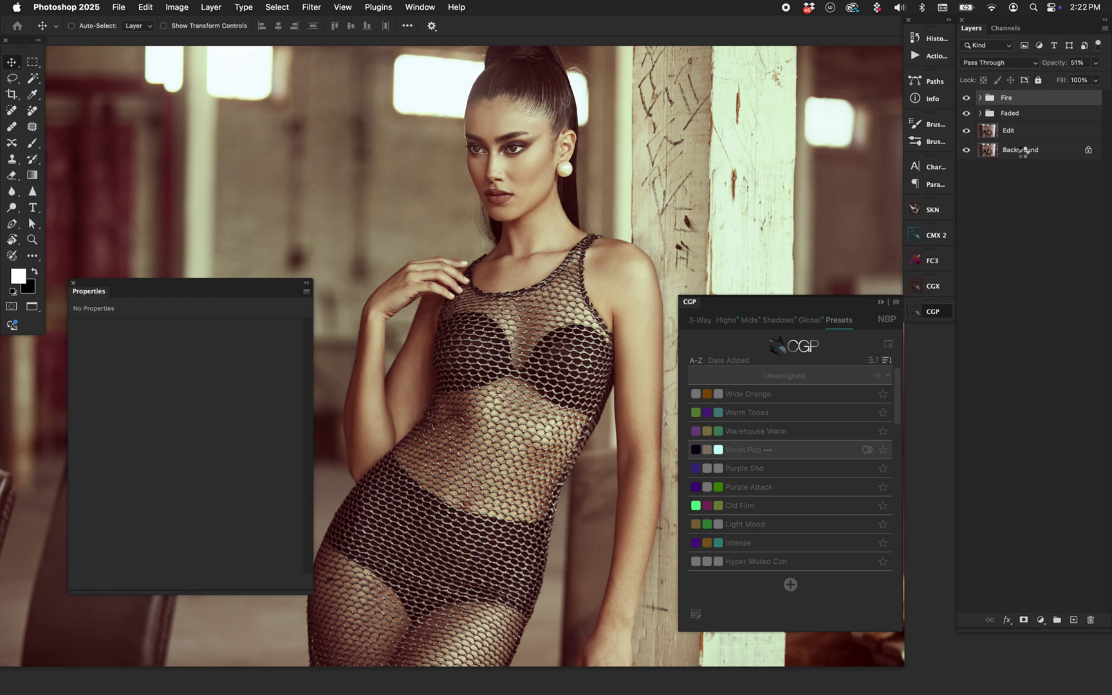
{"action": "left_click", "coordinate": [809, 320]}
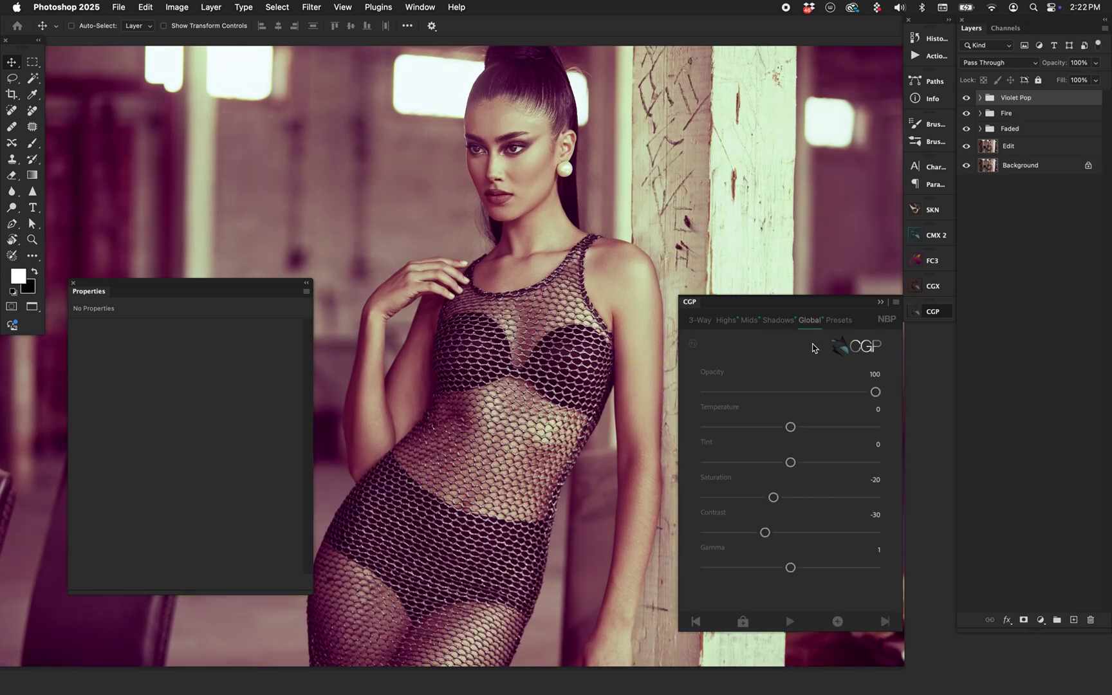
{"action": "left_click_drag", "start_coordinate": [876, 392], "coordinate": [824, 392]}
Step: Examine the 3-Way color wheels of the Violet Pop, Fire and Faded groups, and the Faded group's global settings
{"action": "left_click", "coordinate": [700, 320]}
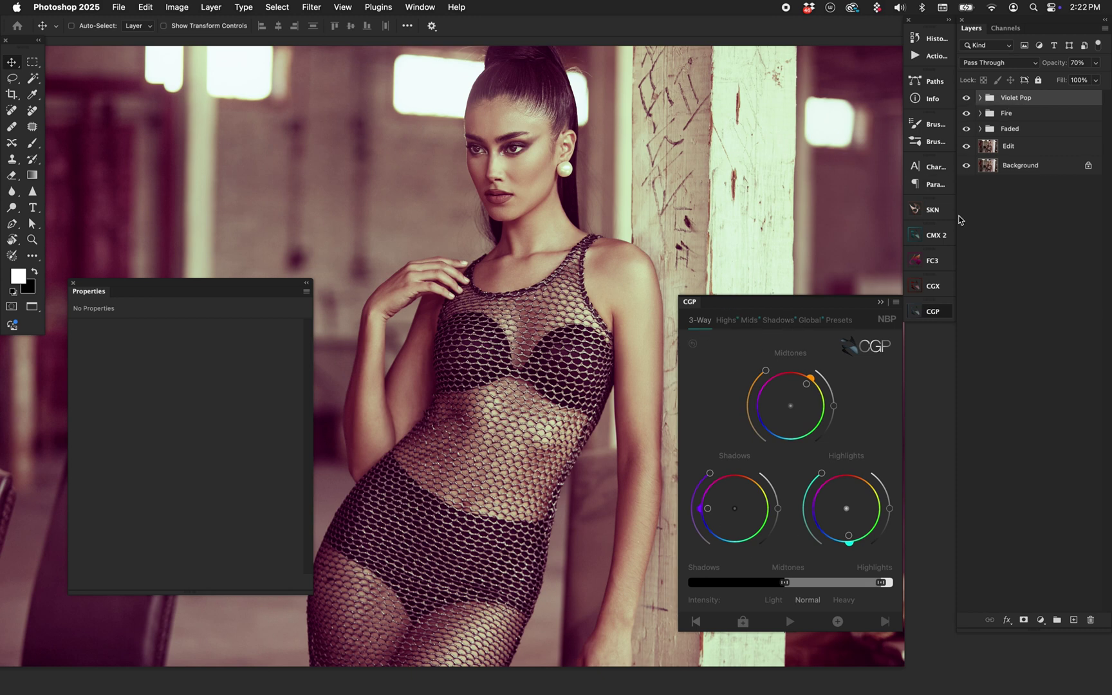
{"action": "left_click", "coordinate": [1019, 114]}
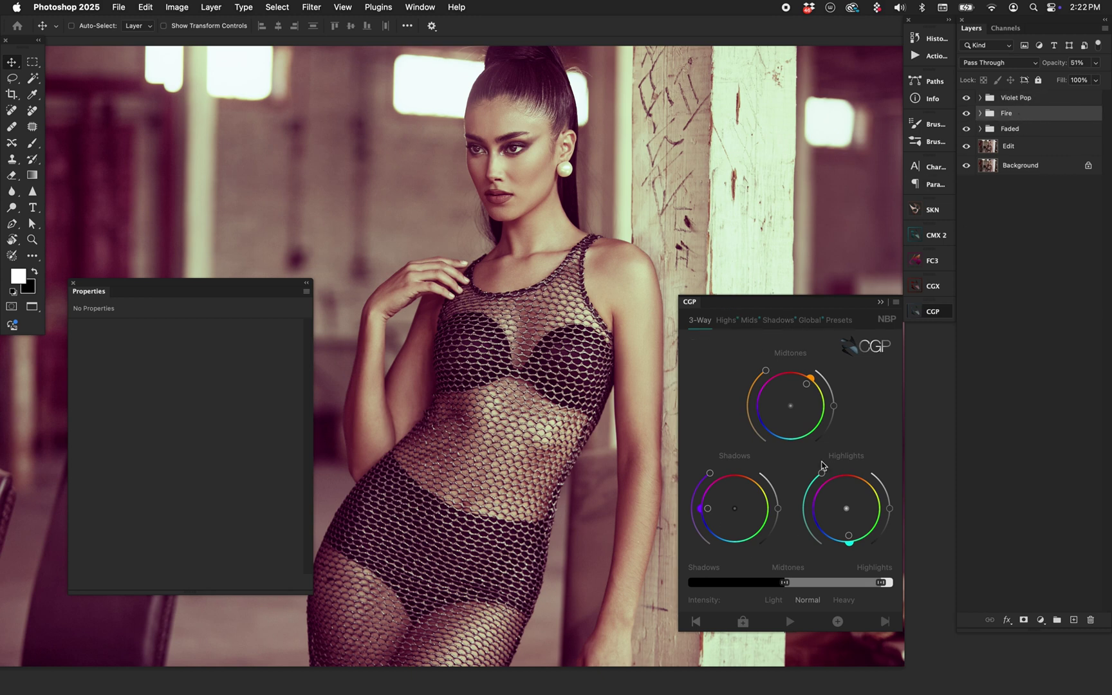
{"action": "left_click", "coordinate": [1017, 129]}
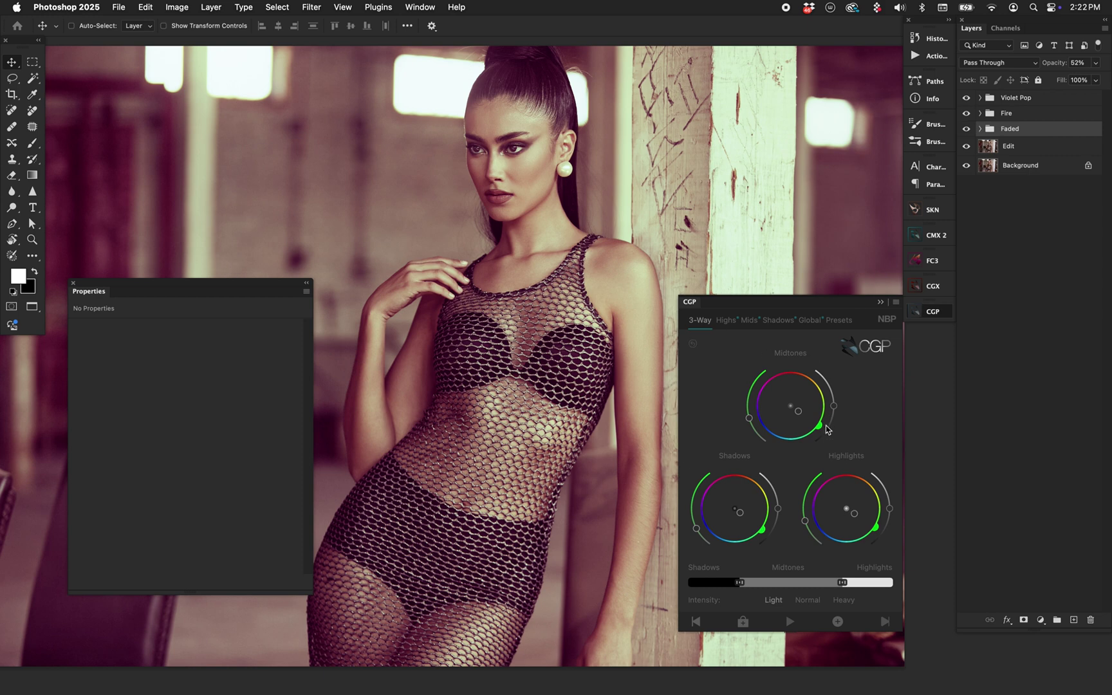
{"action": "left_click", "coordinate": [809, 320]}
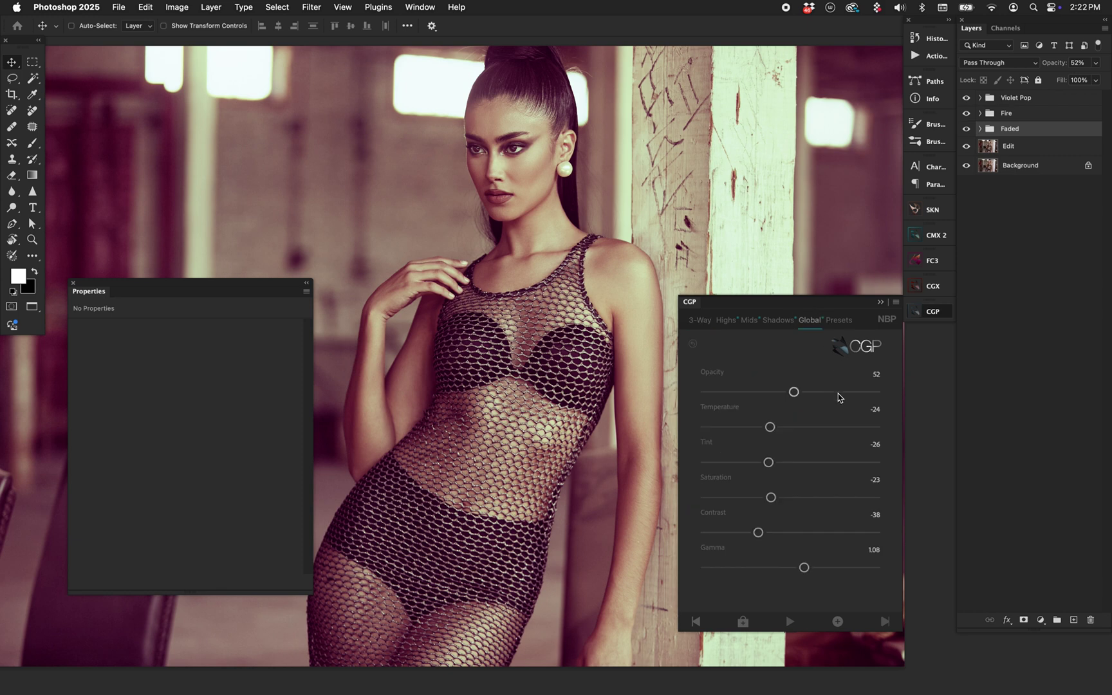
Step: Delete the Violet Pop, Fire and Faded groups together from the layer stack
{"action": "left_click", "coordinate": [840, 321]}
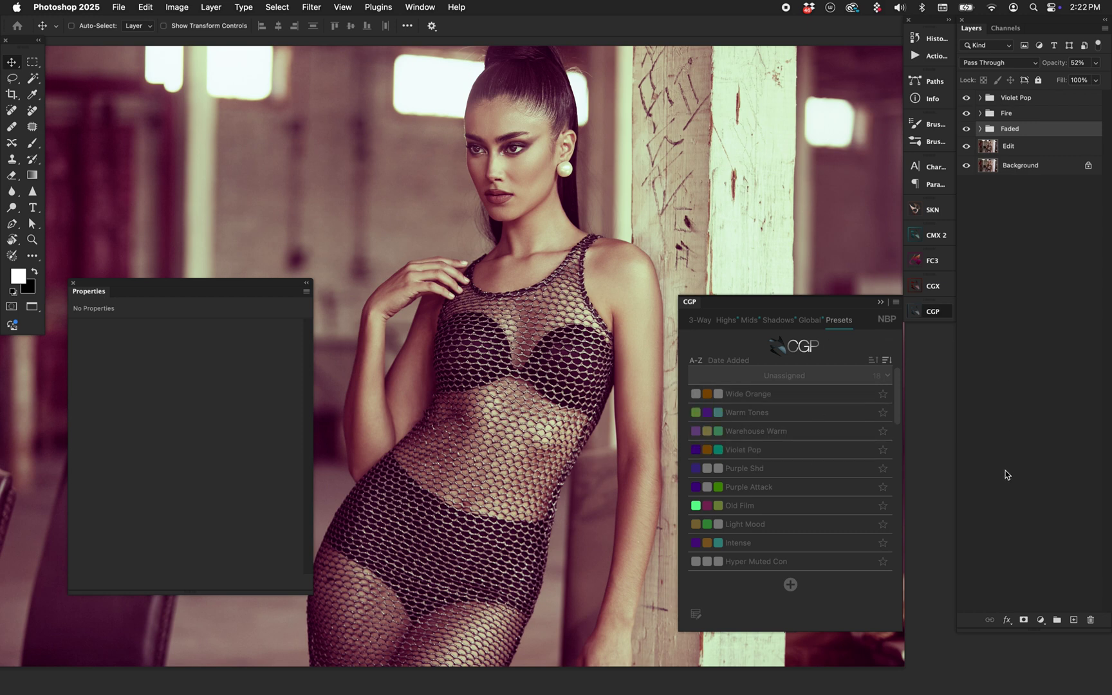
{"action": "left_click", "coordinate": [1036, 97], "text": "shift"}
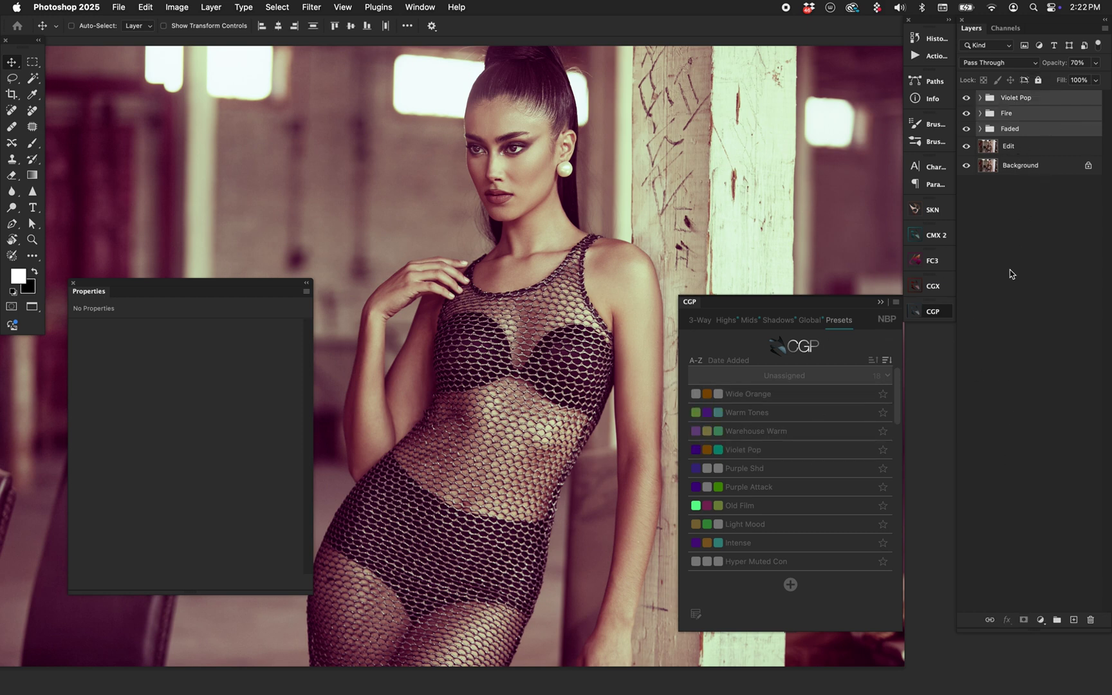
{"action": "key", "text": "Delete"}
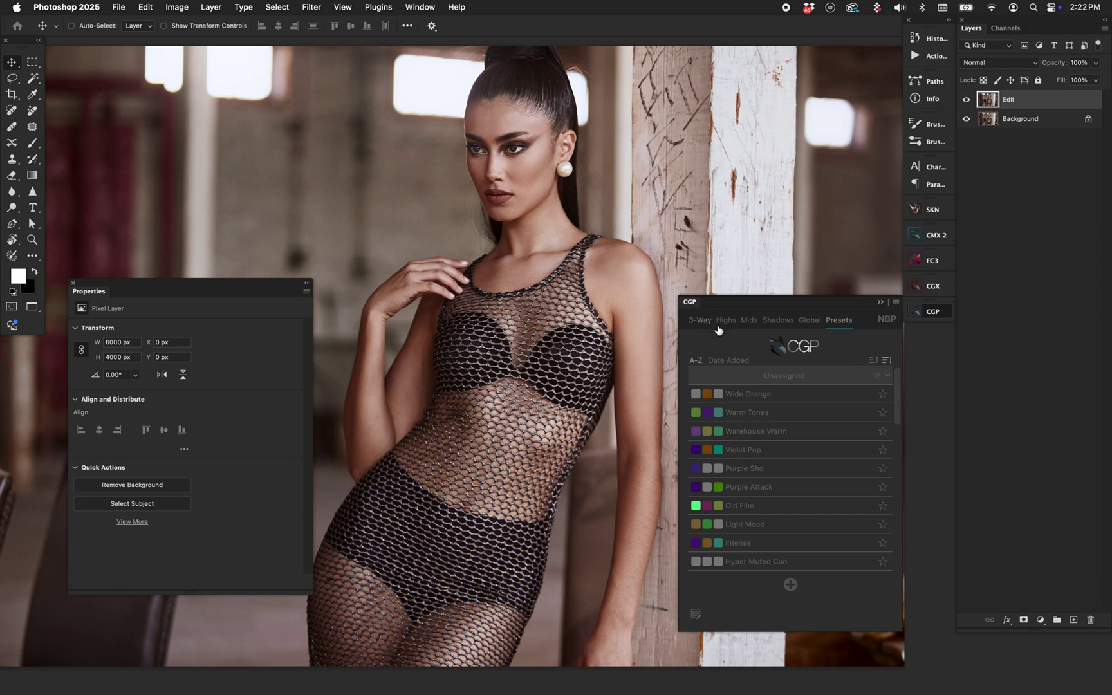
Step: Start a new 3-Way grade with shadows and midtones toward violet, highlights toward yellow, and the intensity set to Normal
{"action": "left_click", "coordinate": [700, 320]}
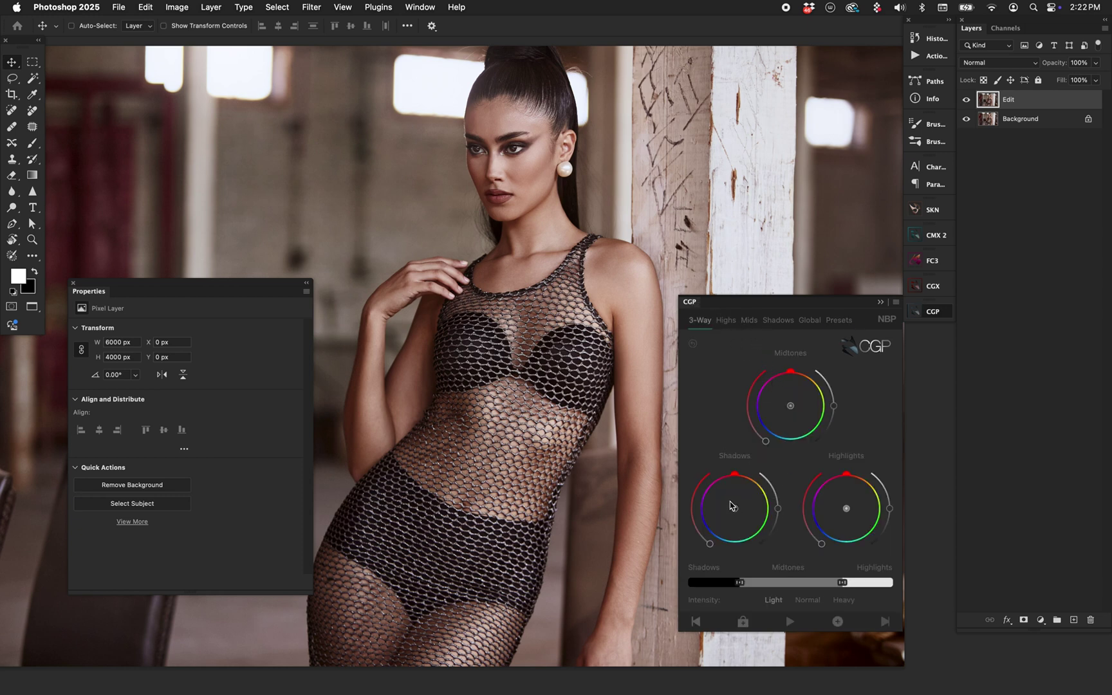
{"action": "left_click_drag", "start_coordinate": [730, 505], "coordinate": [731, 494]}
{"action": "left_click_drag", "start_coordinate": [855, 505], "coordinate": [851, 518]}
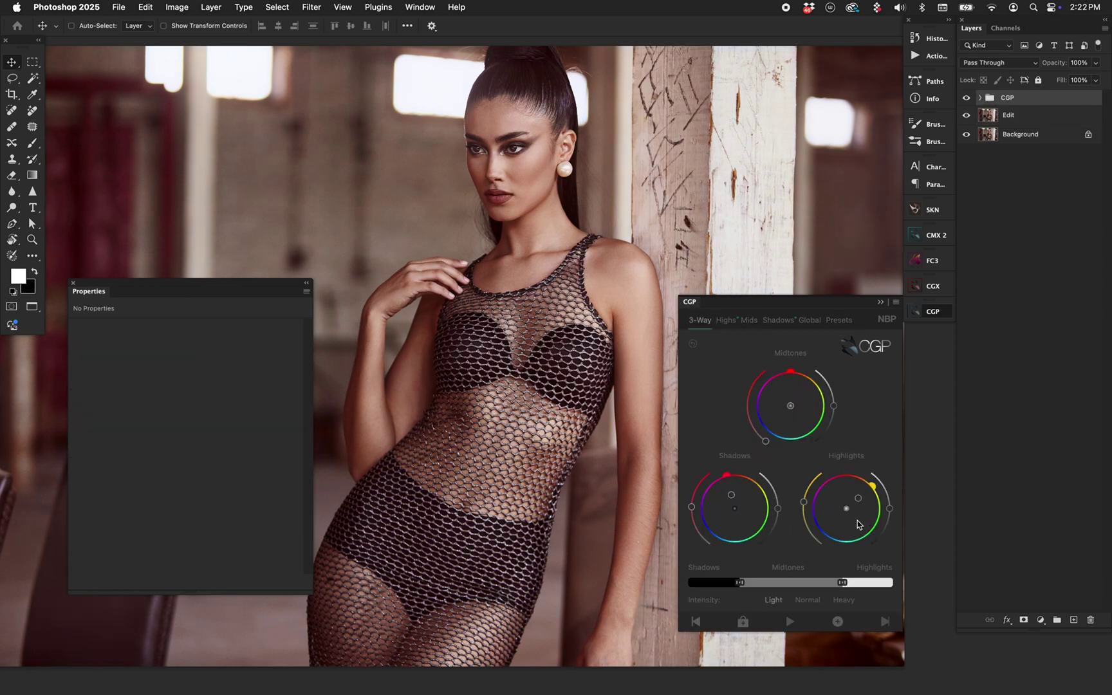
{"action": "left_click_drag", "start_coordinate": [794, 417], "coordinate": [782, 402]}
{"action": "left_click_drag", "start_coordinate": [734, 508], "coordinate": [724, 507]}
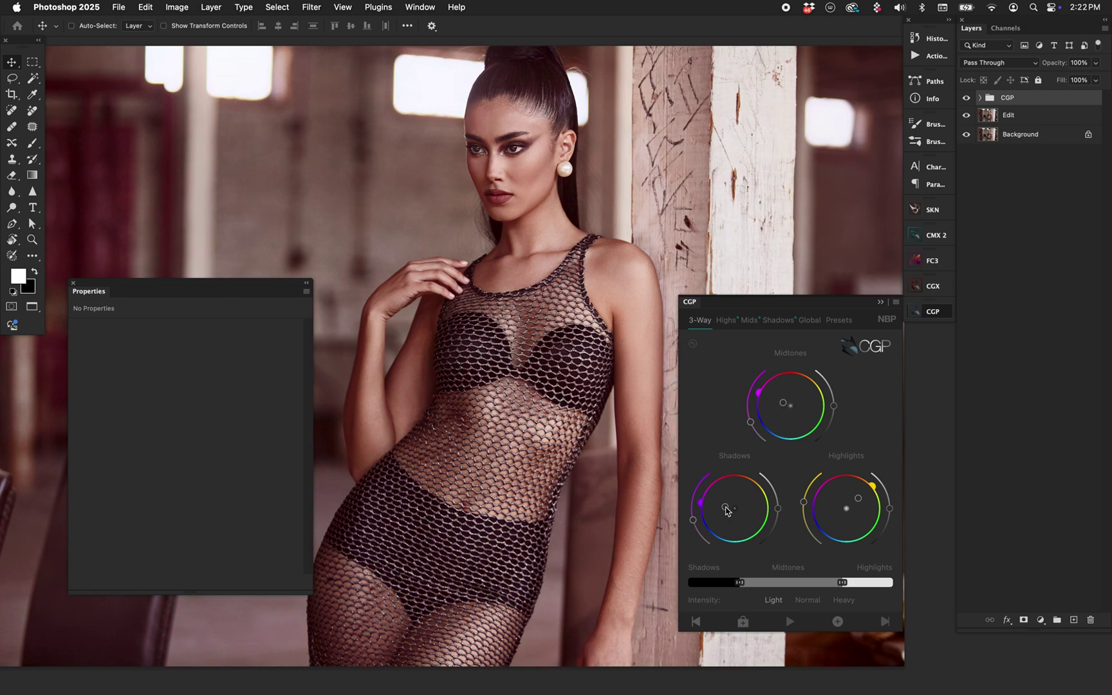
{"action": "left_click", "coordinate": [811, 605]}
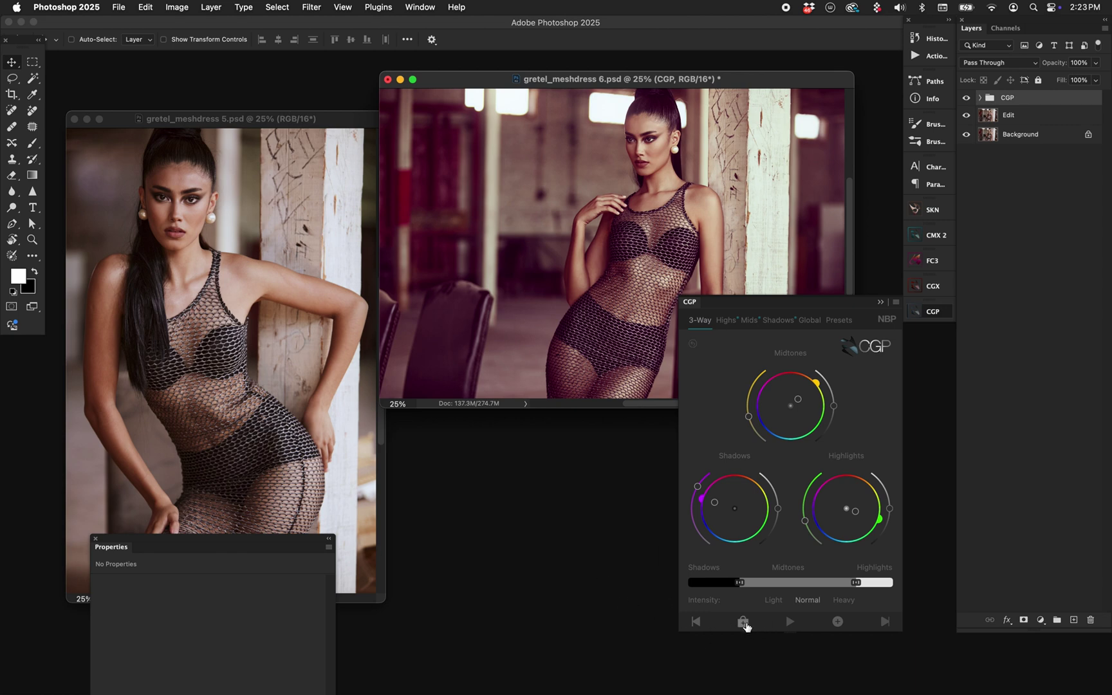
Step: Save the gretel_meshdress 6 grade as a temporary look, and apply it to gretel_meshdress 5
{"action": "left_click_drag", "start_coordinate": [746, 83], "coordinate": [748, 80]}
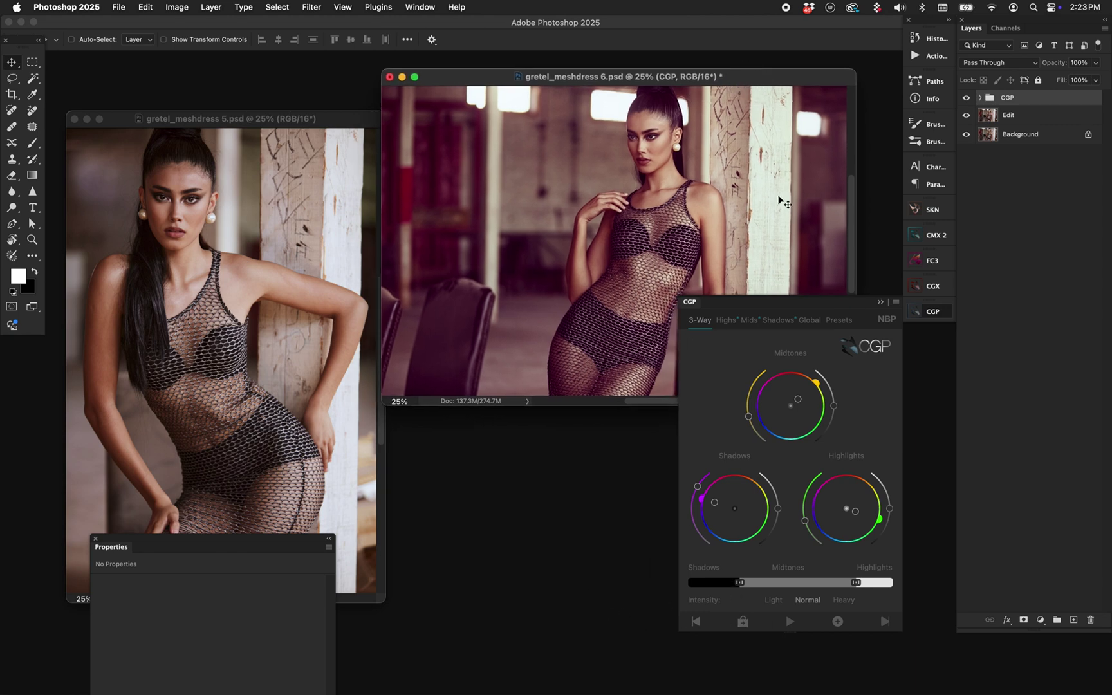
{"action": "left_click", "coordinate": [742, 622]}
{"action": "left_click", "coordinate": [304, 129]}
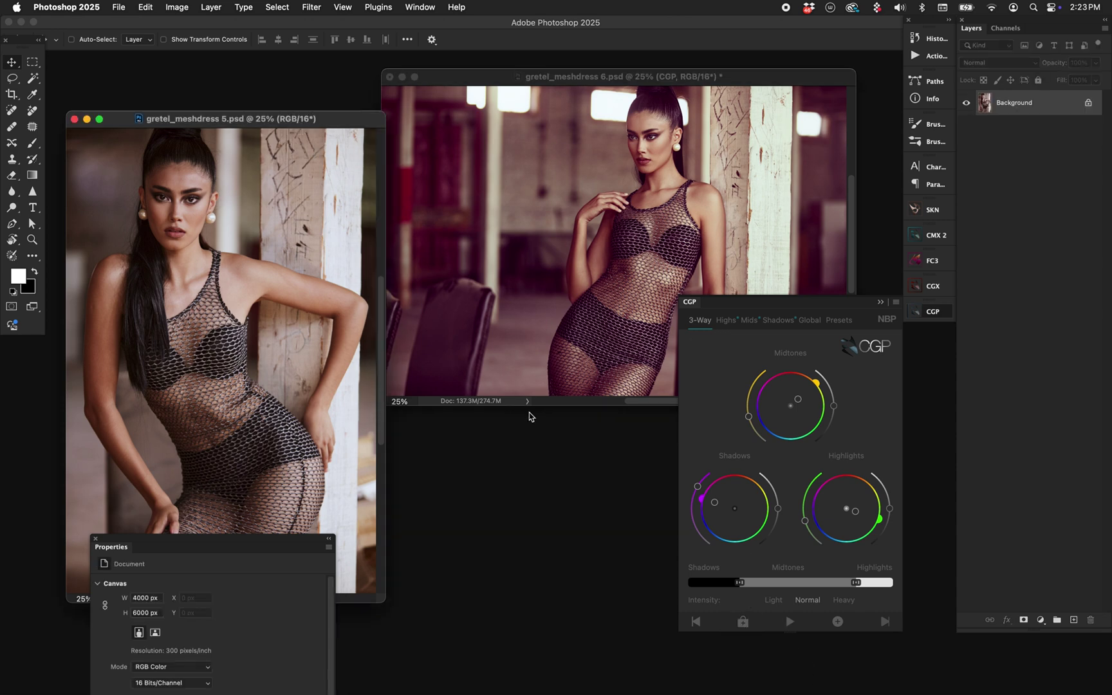
{"action": "left_click", "coordinate": [790, 622]}
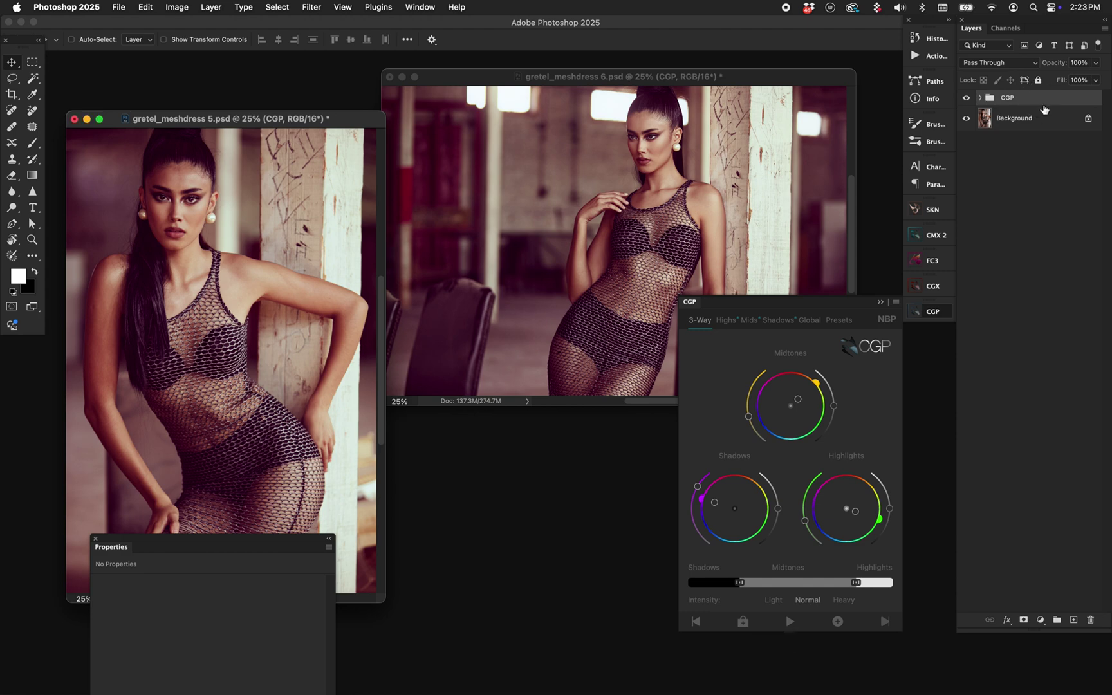
Step: Regrade gretel_meshdress 6 with the 3-Way wheels, shifting shadows toward magenta, highlights toward orange and midtones toward green
{"action": "left_click", "coordinate": [653, 289]}
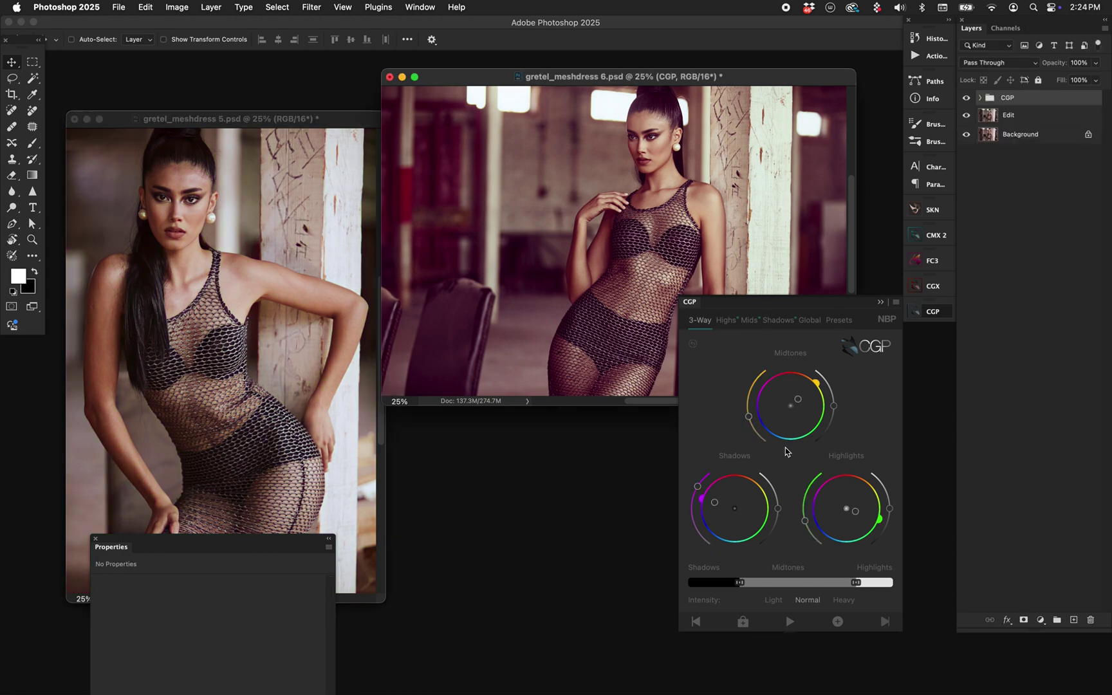
{"action": "left_click_drag", "start_coordinate": [476, 76], "coordinate": [428, 80]}
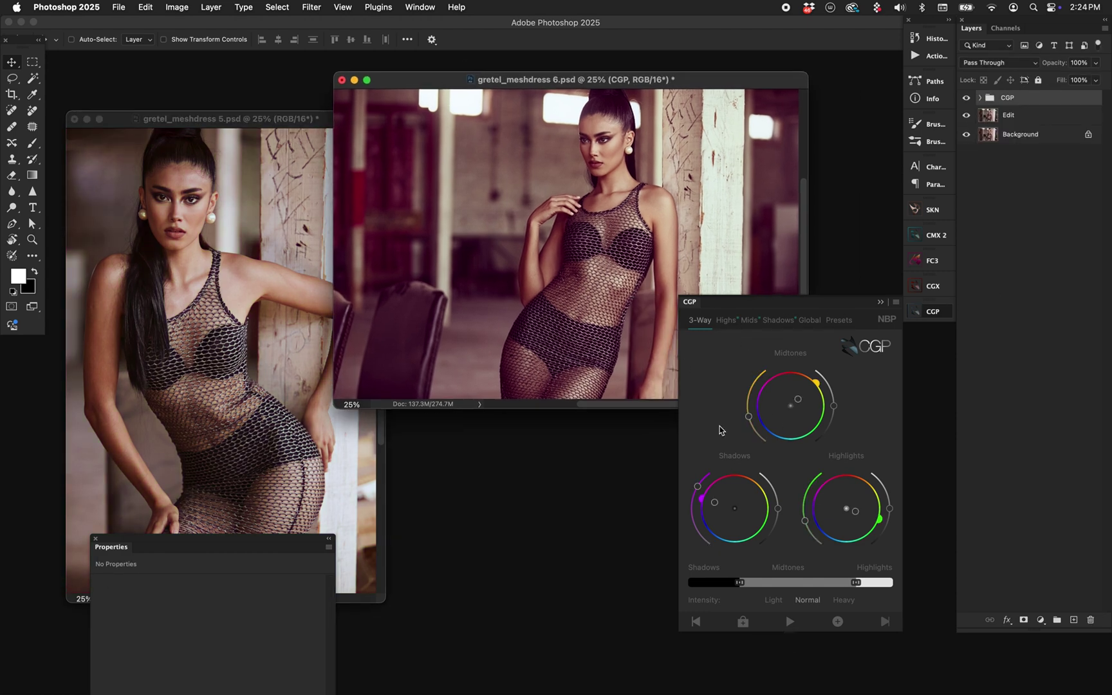
{"action": "mouse_move", "coordinate": [728, 503]}
{"action": "left_mouse_down"}
{"action": "mouse_move", "coordinate": [739, 533]}
{"action": "mouse_move", "coordinate": [736, 492]}
{"action": "mouse_move", "coordinate": [746, 522]}
{"action": "mouse_move", "coordinate": [737, 496]}
{"action": "mouse_move", "coordinate": [750, 505]}
{"action": "mouse_move", "coordinate": [715, 503]}
{"action": "left_mouse_up"}
{"action": "left_click_drag", "start_coordinate": [855, 511], "coordinate": [856, 490]}
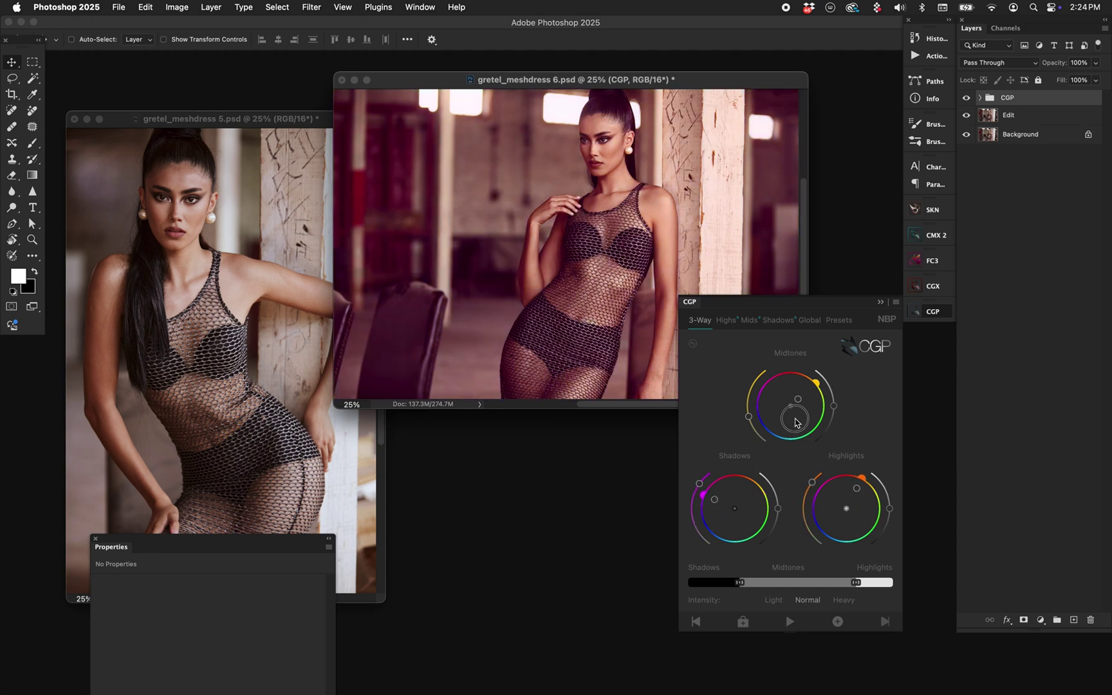
{"action": "mouse_move", "coordinate": [798, 399]}
{"action": "left_mouse_down"}
{"action": "mouse_move", "coordinate": [801, 424]}
{"action": "mouse_move", "coordinate": [803, 415]}
{"action": "mouse_move", "coordinate": [750, 423]}
{"action": "left_mouse_up"}
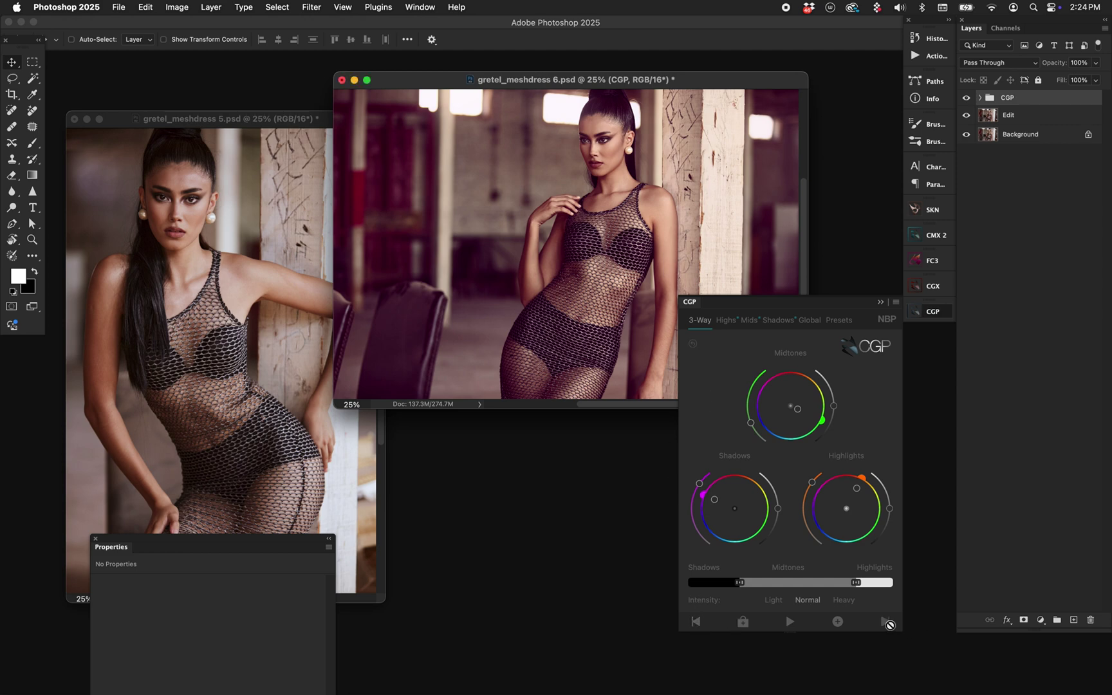
Step: Step back through the earlier grading states of gretel_meshdress 6, and return forward to the latest grade
{"action": "left_click", "coordinate": [695, 622]}
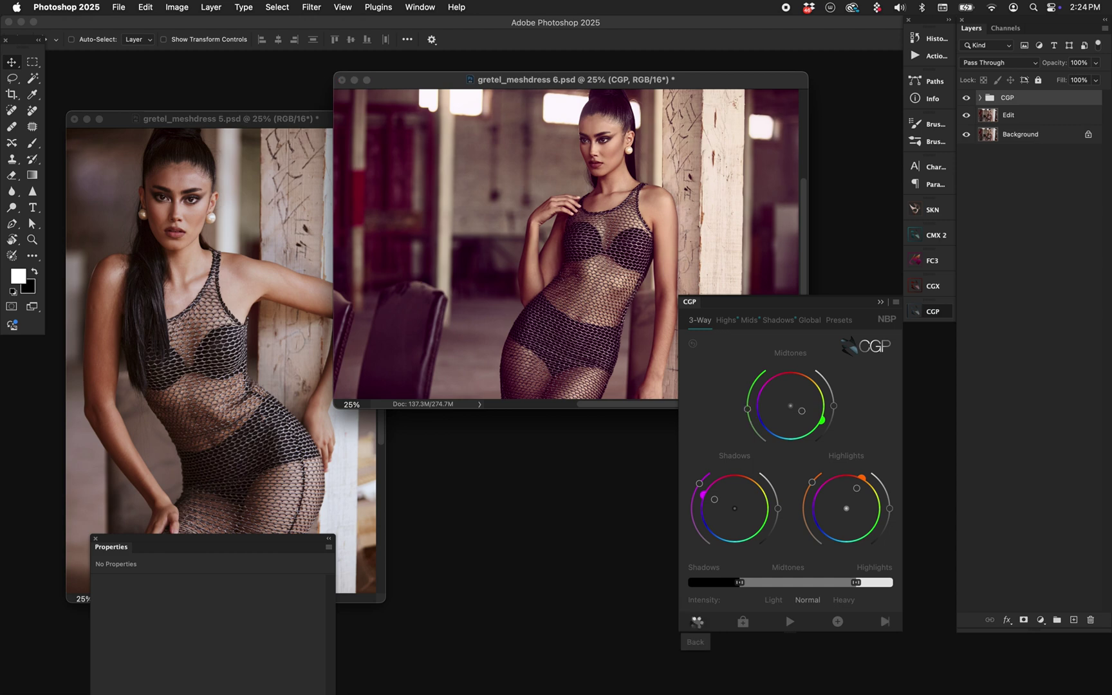
{"action": "left_click", "coordinate": [695, 622]}
{"action": "left_click", "coordinate": [695, 622]}
{"action": "left_click", "coordinate": [696, 623]}
{"action": "left_click", "coordinate": [699, 623]}
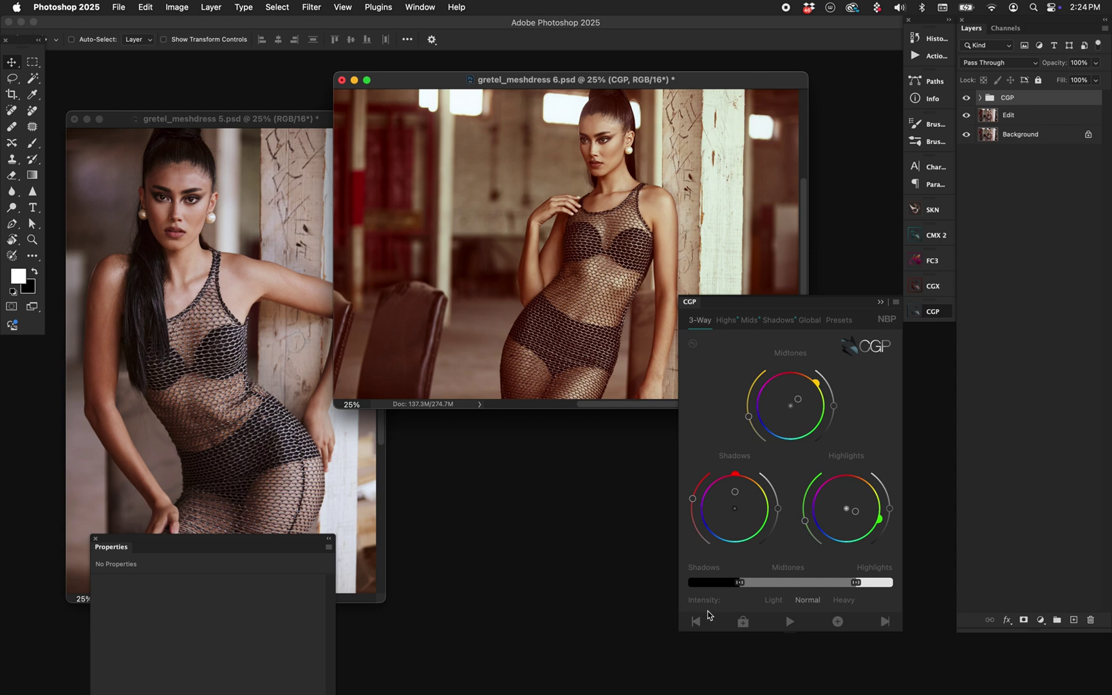
{"action": "left_click", "coordinate": [885, 621]}
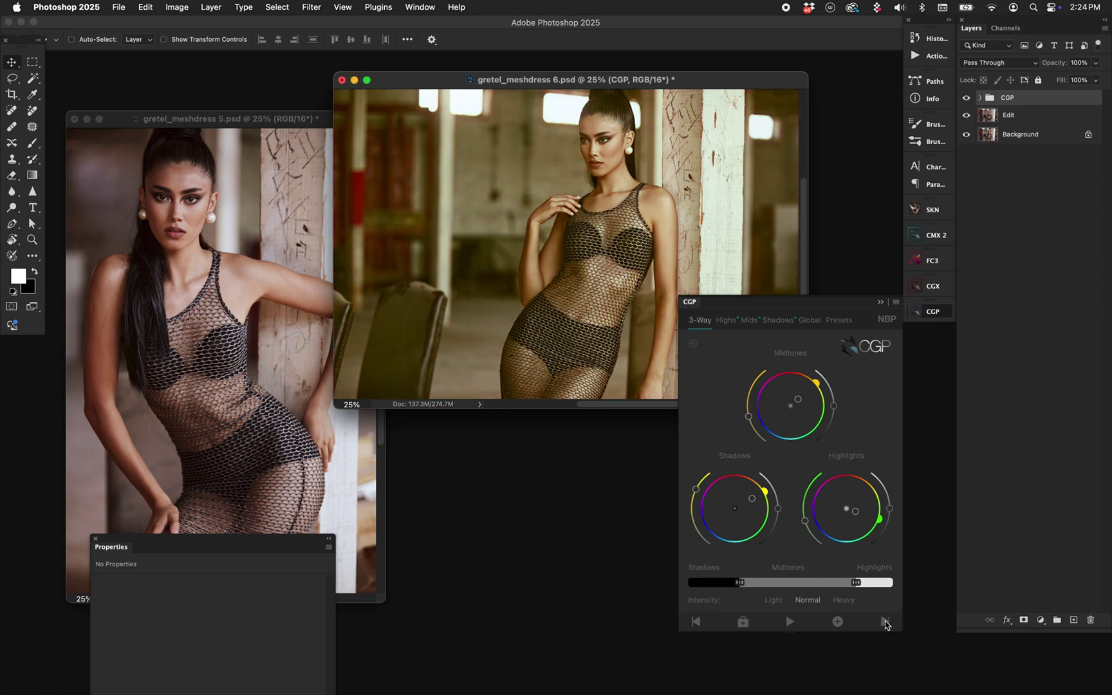
{"action": "left_click", "coordinate": [885, 622]}
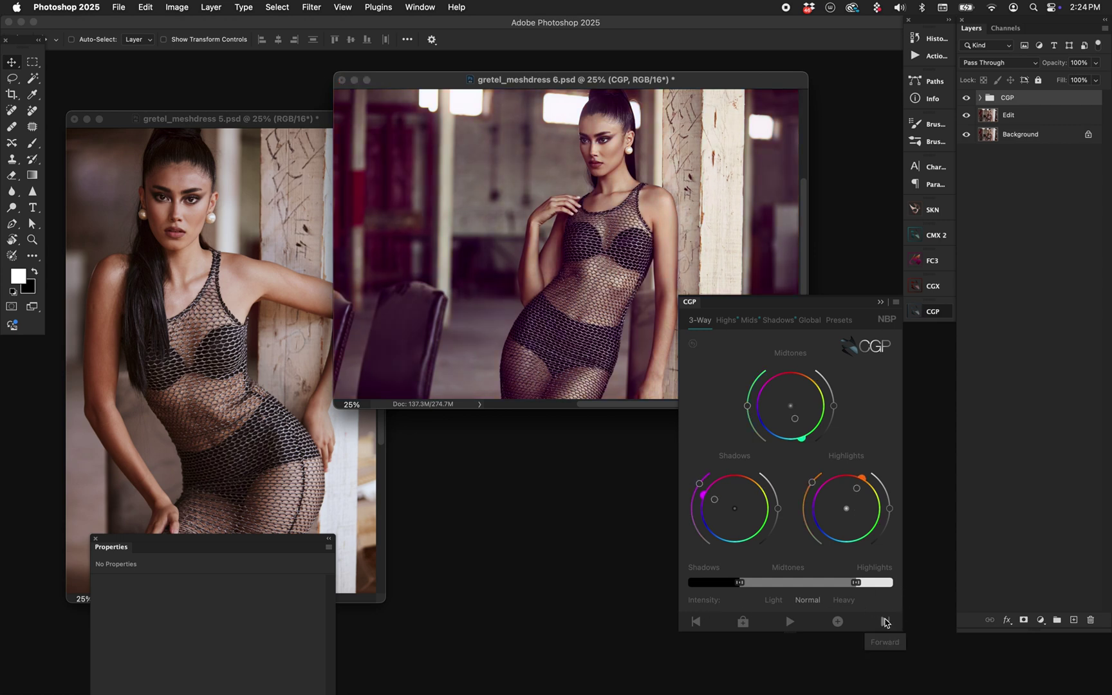
{"action": "left_click", "coordinate": [886, 622]}
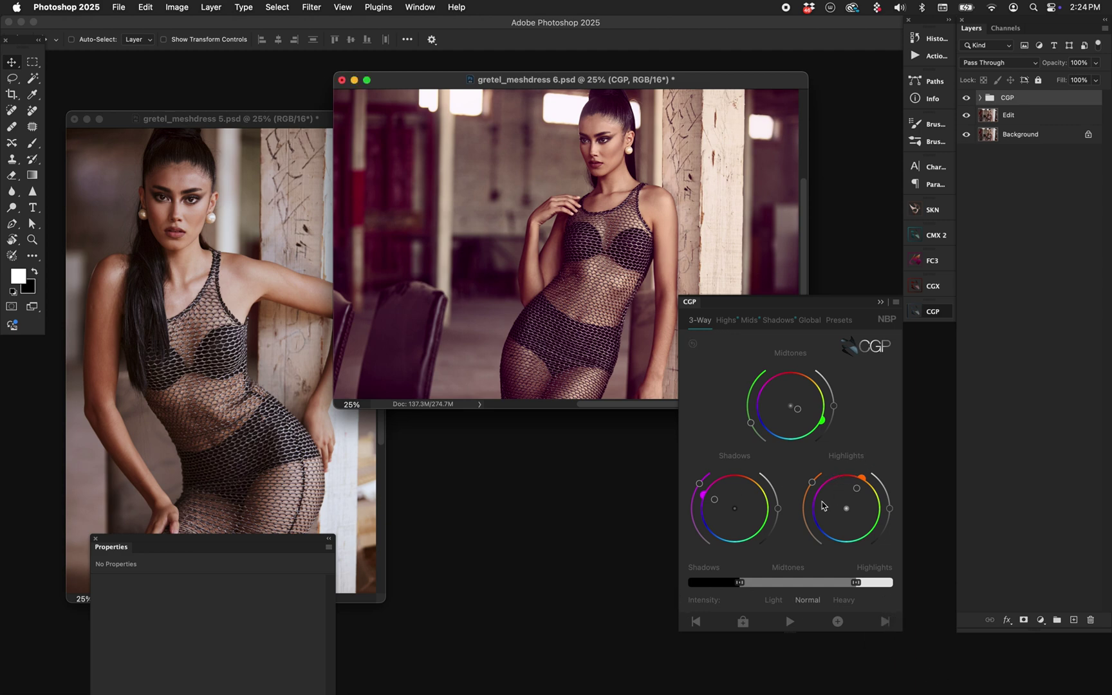
Step: Save the revised gretel_meshdress 6 grade as the temporary look, and apply it to gretel_meshdress 5
{"action": "left_click", "coordinate": [743, 622]}
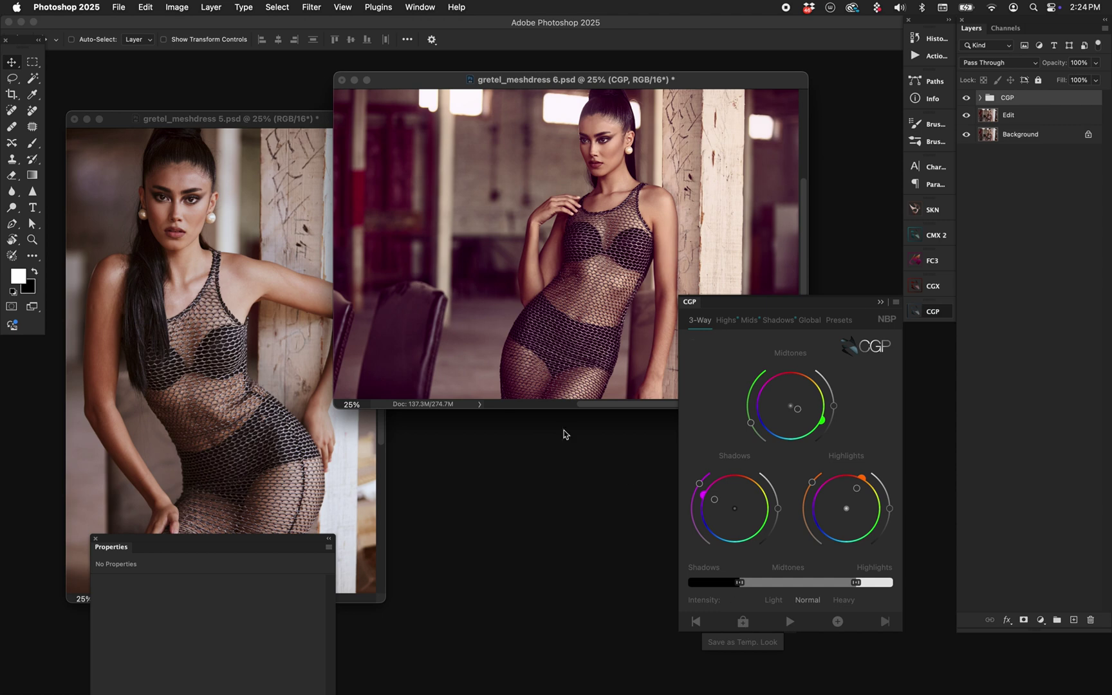
{"action": "left_click", "coordinate": [275, 295]}
{"action": "left_click", "coordinate": [790, 621]}
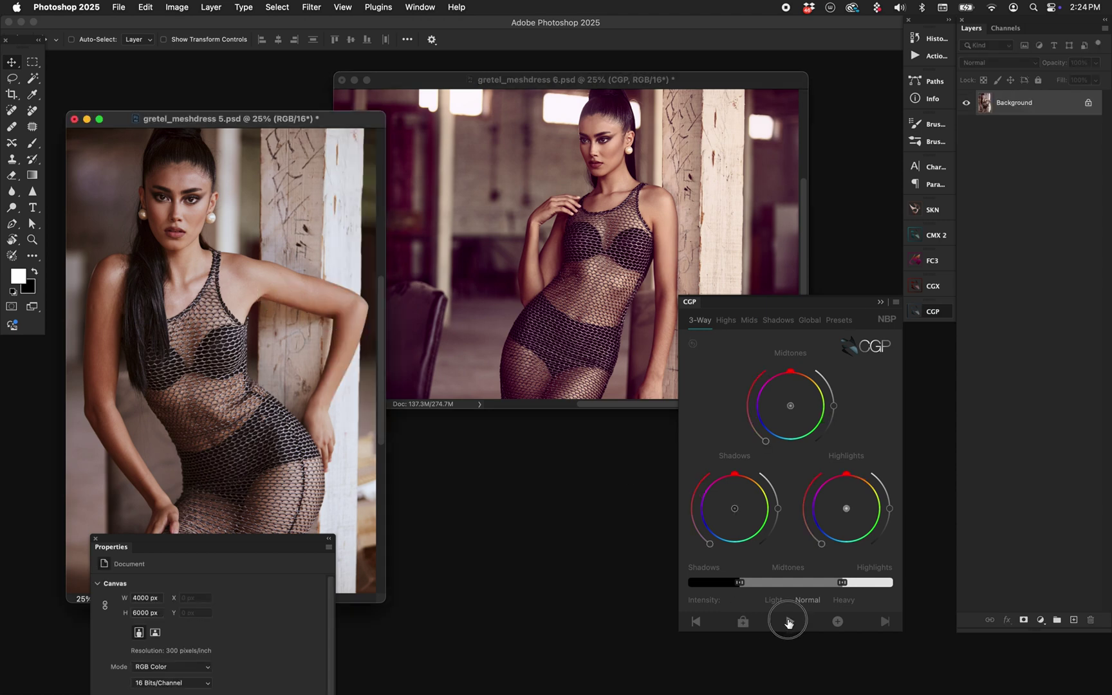
Step: Step the grade on gretel_meshdress 5 back through its earlier states to the version with blue shadows
{"action": "left_click", "coordinate": [696, 622]}
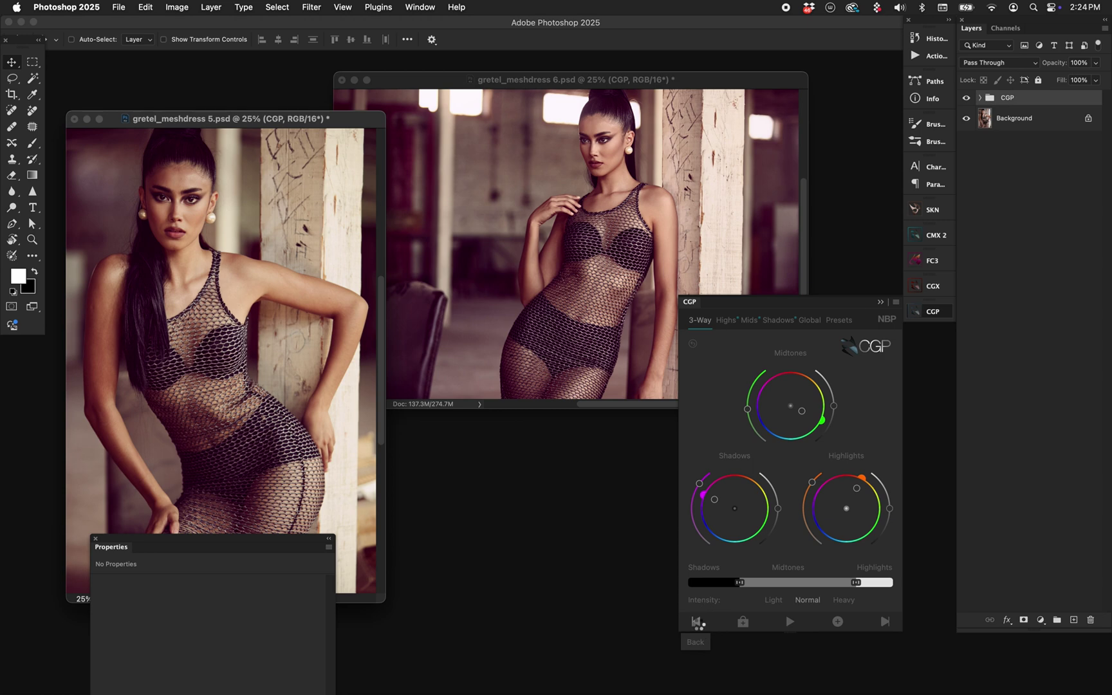
{"action": "left_click", "coordinate": [698, 624]}
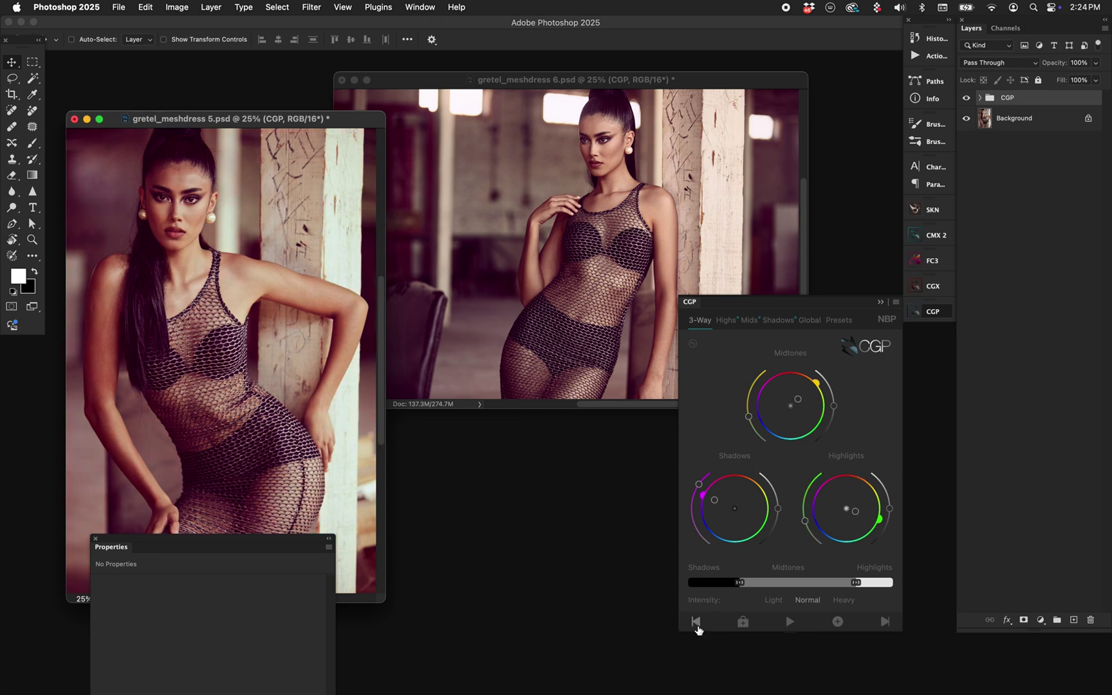
{"action": "left_click", "coordinate": [697, 627]}
{"action": "left_click", "coordinate": [698, 624]}
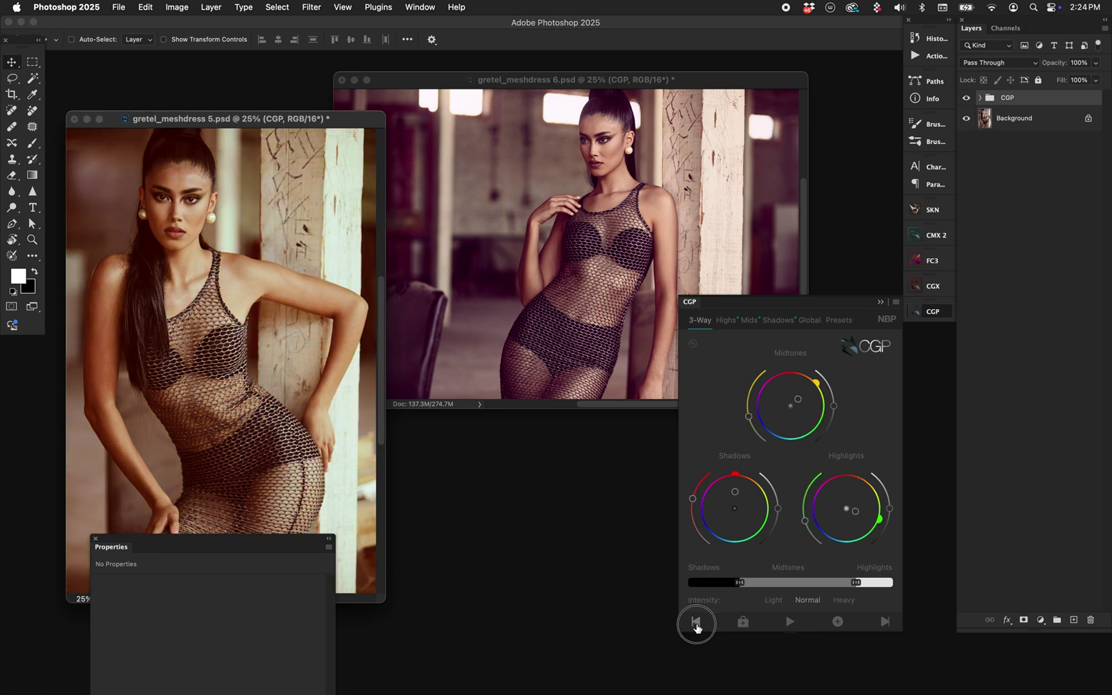
{"action": "left_click", "coordinate": [698, 624]}
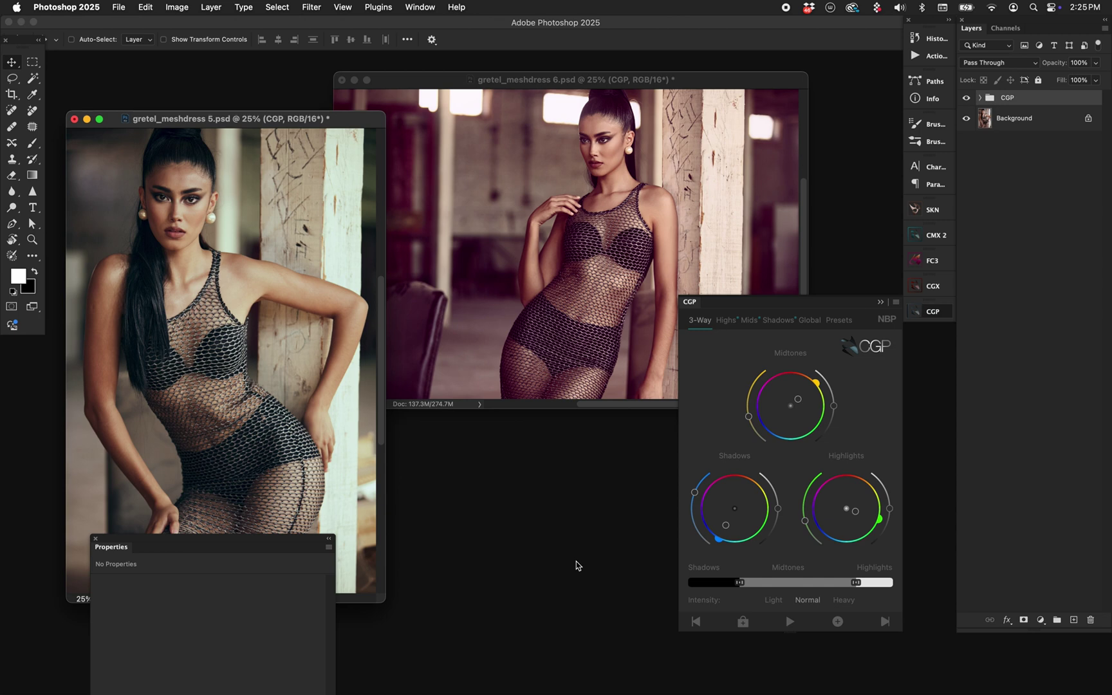
{"action": "left_click", "coordinate": [615, 255]}
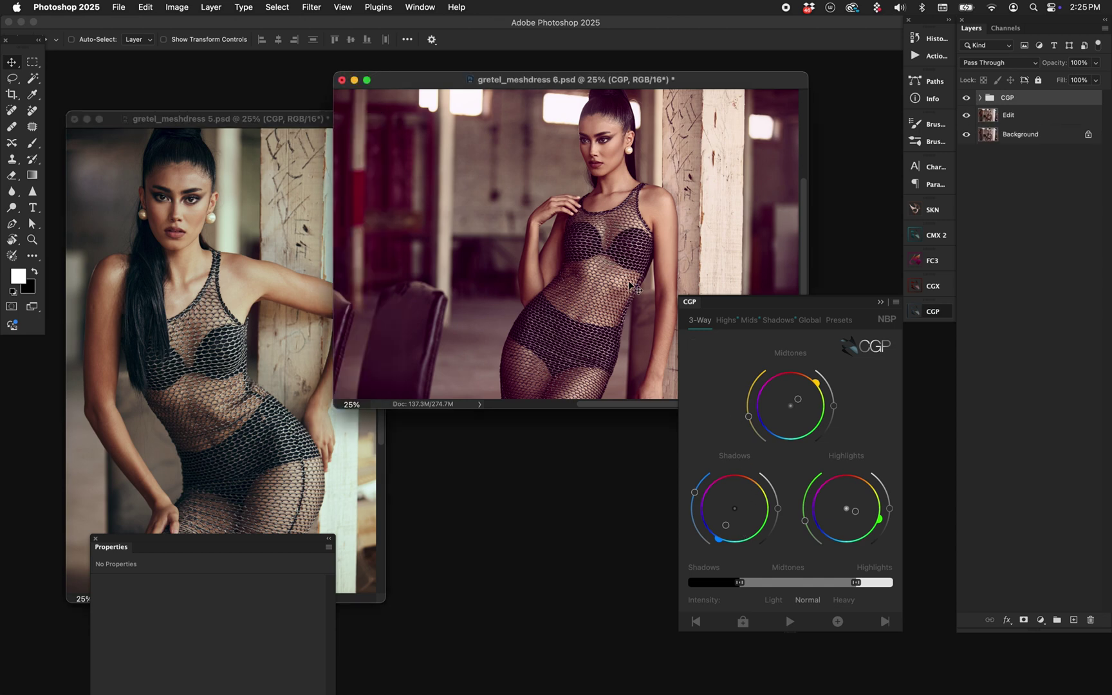
{"action": "left_click", "coordinate": [841, 319]}
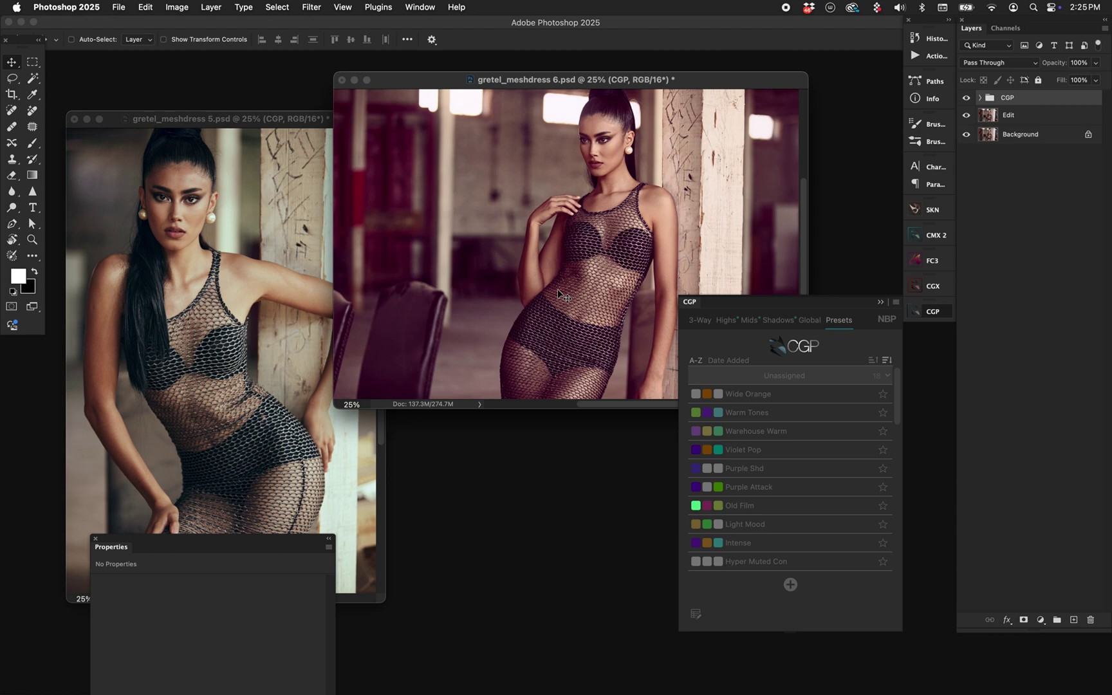
Step: Step the grade on gretel_meshdress 5 forward through its history to the state with blue shadows, orange highlights and green midtones
{"action": "left_click", "coordinate": [318, 492]}
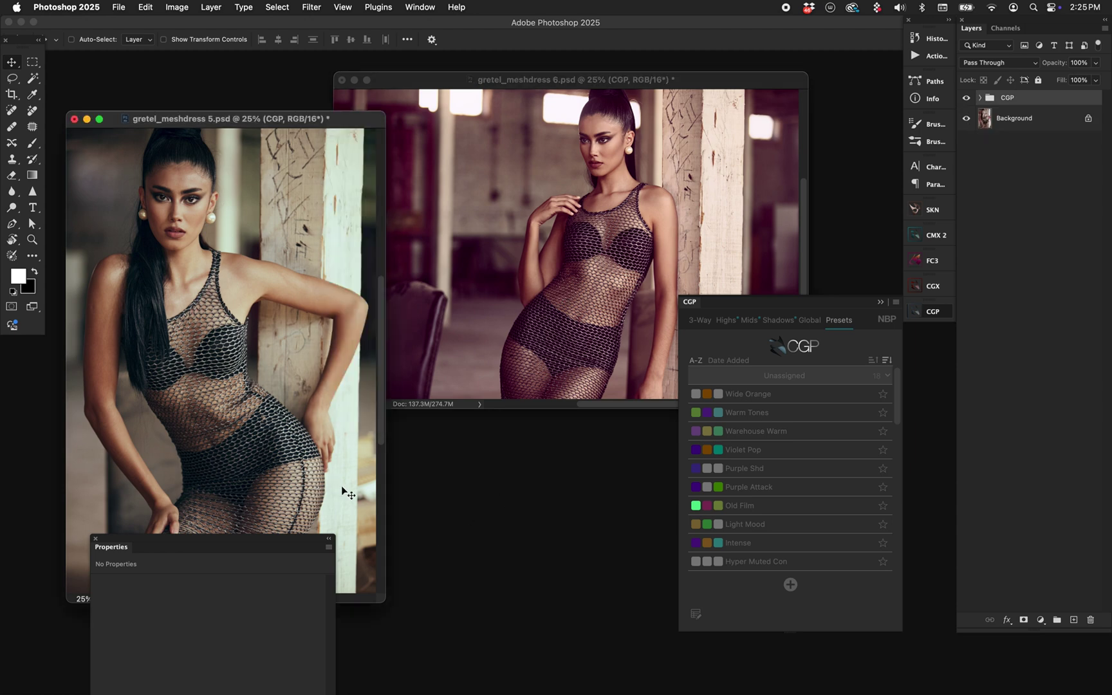
{"action": "left_click", "coordinate": [791, 414]}
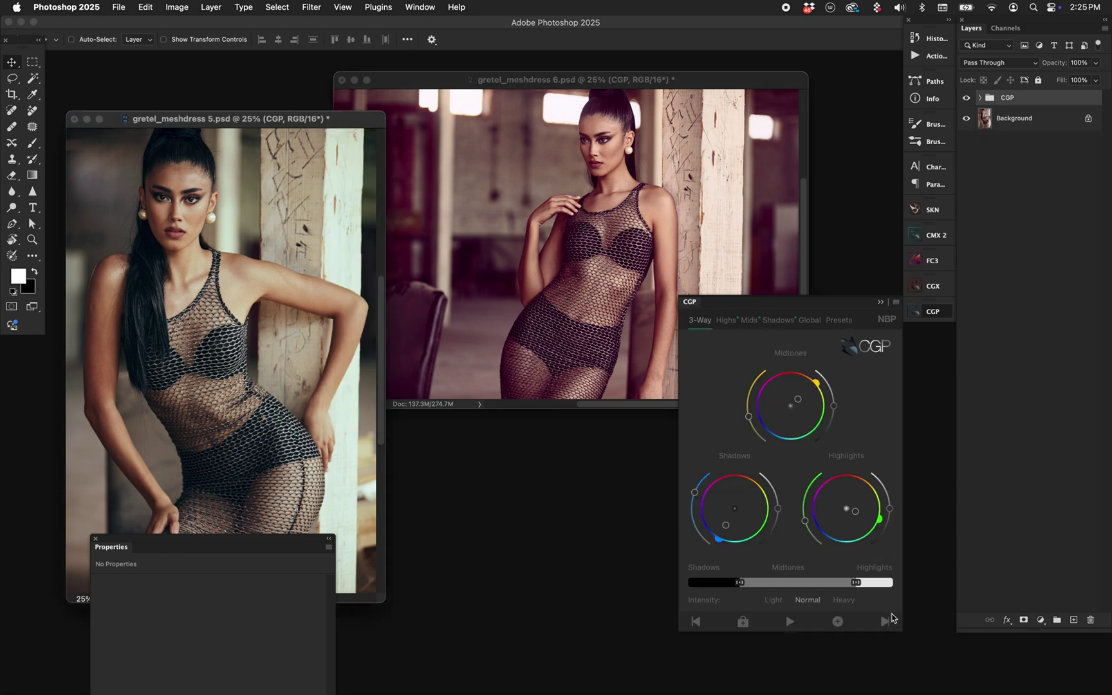
{"action": "left_click", "coordinate": [884, 621]}
{"action": "left_click", "coordinate": [886, 622]}
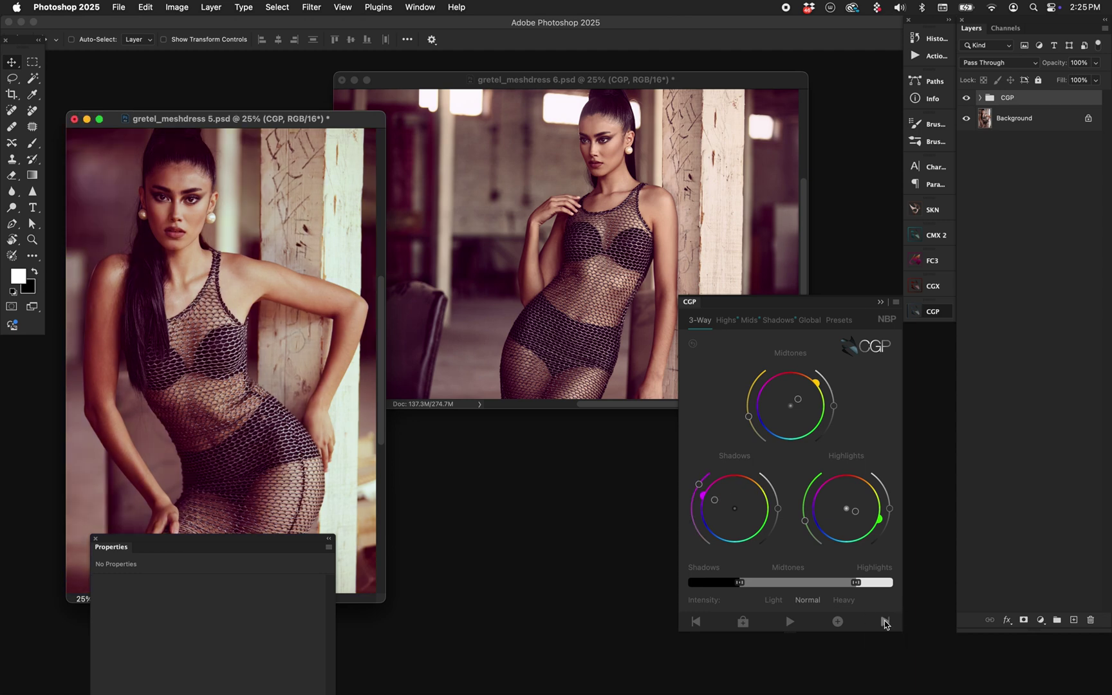
{"action": "left_click", "coordinate": [885, 622]}
{"action": "left_click", "coordinate": [885, 622]}
{"action": "left_click", "coordinate": [885, 623]}
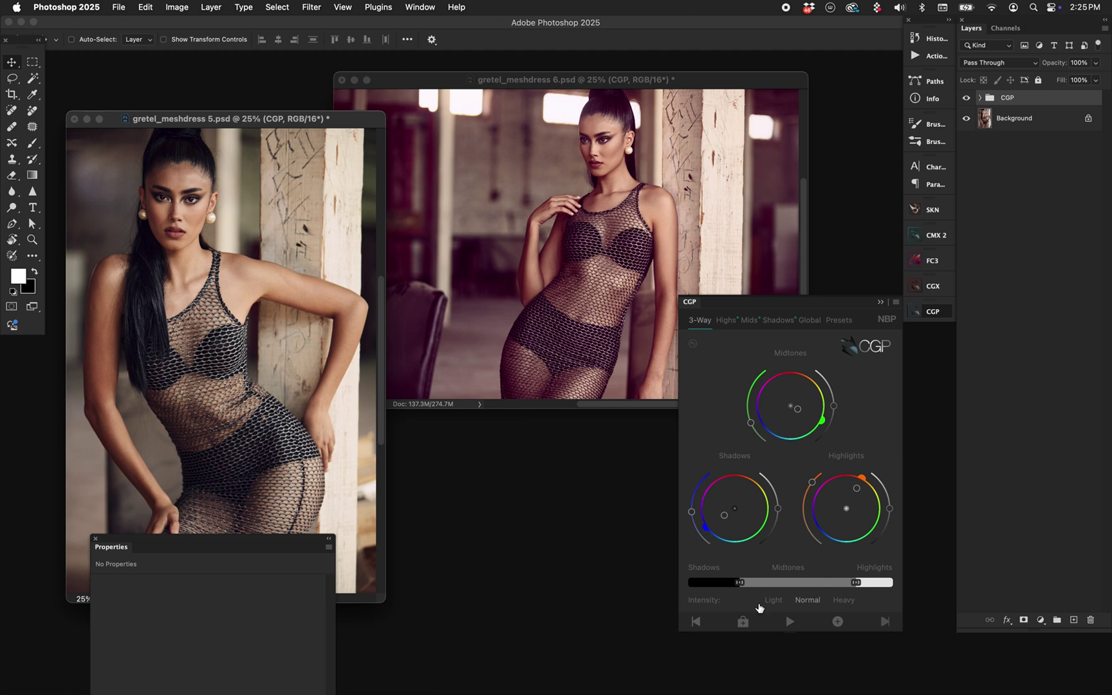
Step: Push the shadows of gretel_meshdress 5 further toward blue, save the grade as the temporary look, and apply it to gretel_meshdress 6
{"action": "left_click", "coordinate": [721, 525]}
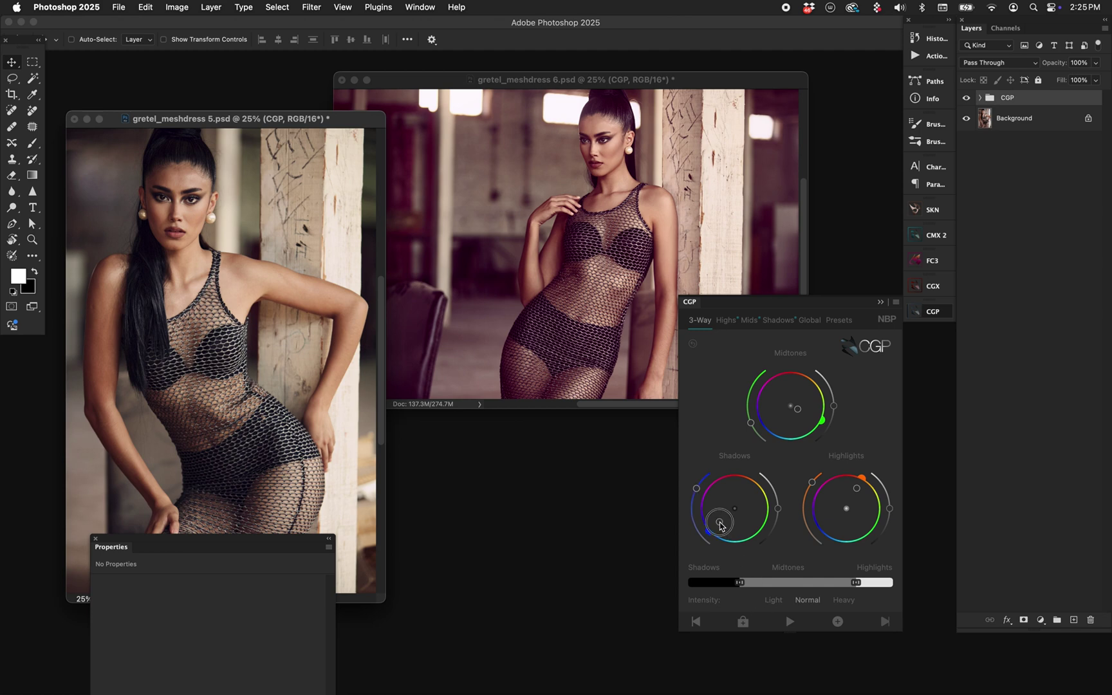
{"action": "left_click", "coordinate": [743, 622]}
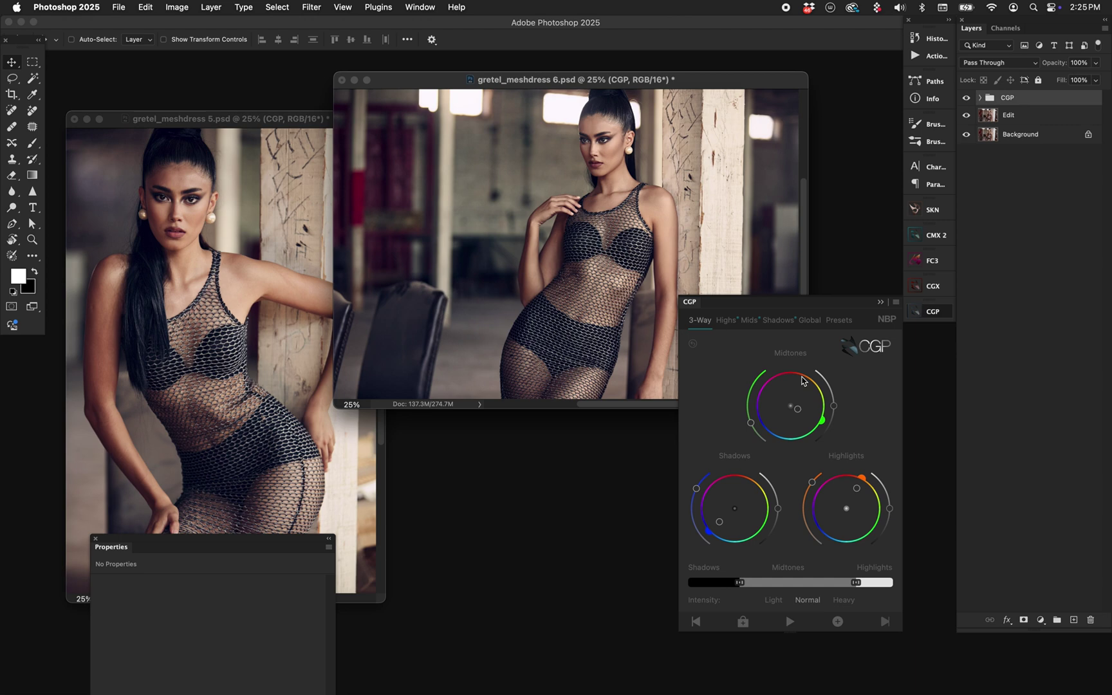
Step: Browse the preset categories, collapsing Unassigned, Utility, Corrective and Creative and leaving the Casts presets expanded
{"action": "left_click", "coordinate": [839, 320]}
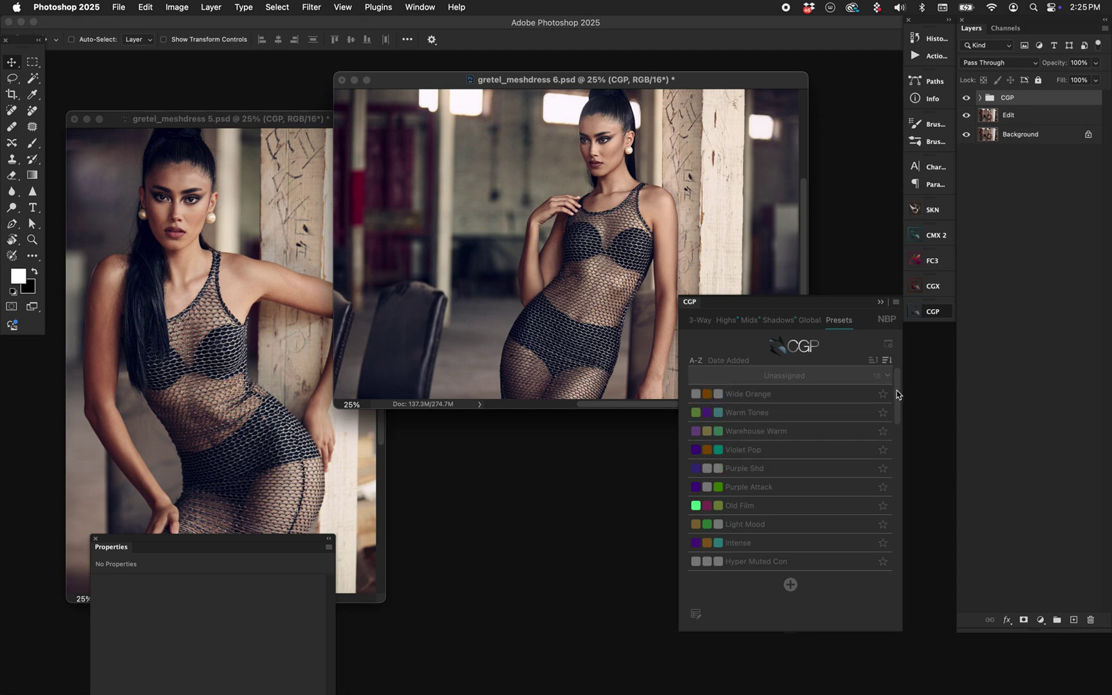
{"action": "left_click", "coordinate": [887, 376]}
{"action": "left_click", "coordinate": [889, 413]}
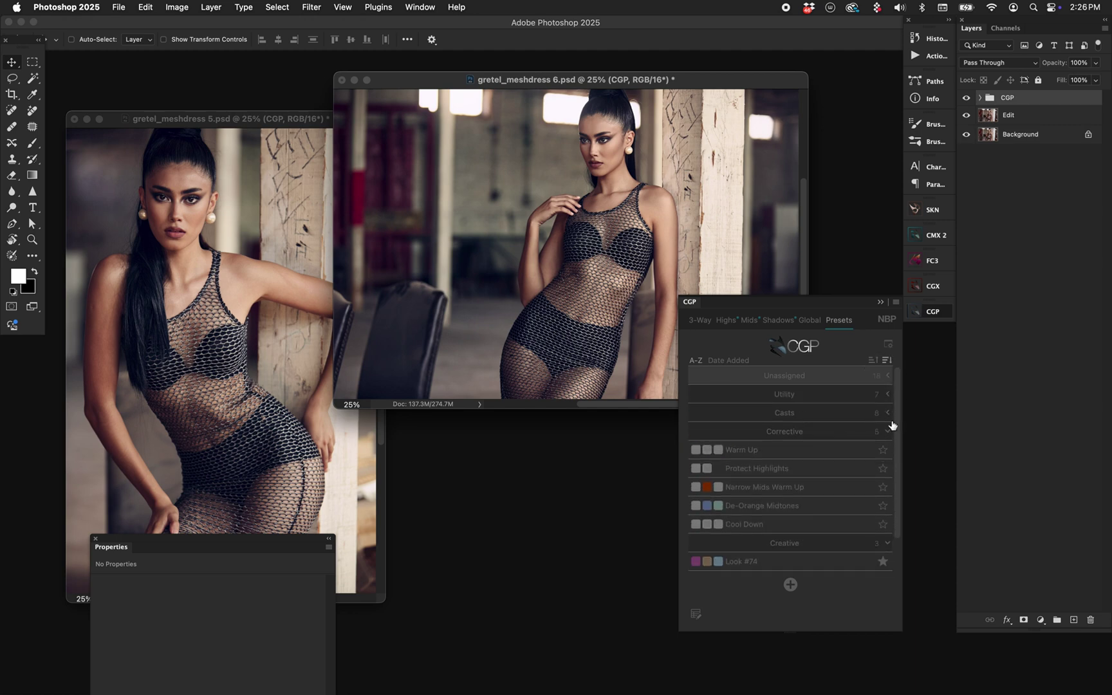
{"action": "left_click", "coordinate": [889, 431]}
{"action": "left_click", "coordinate": [889, 449]}
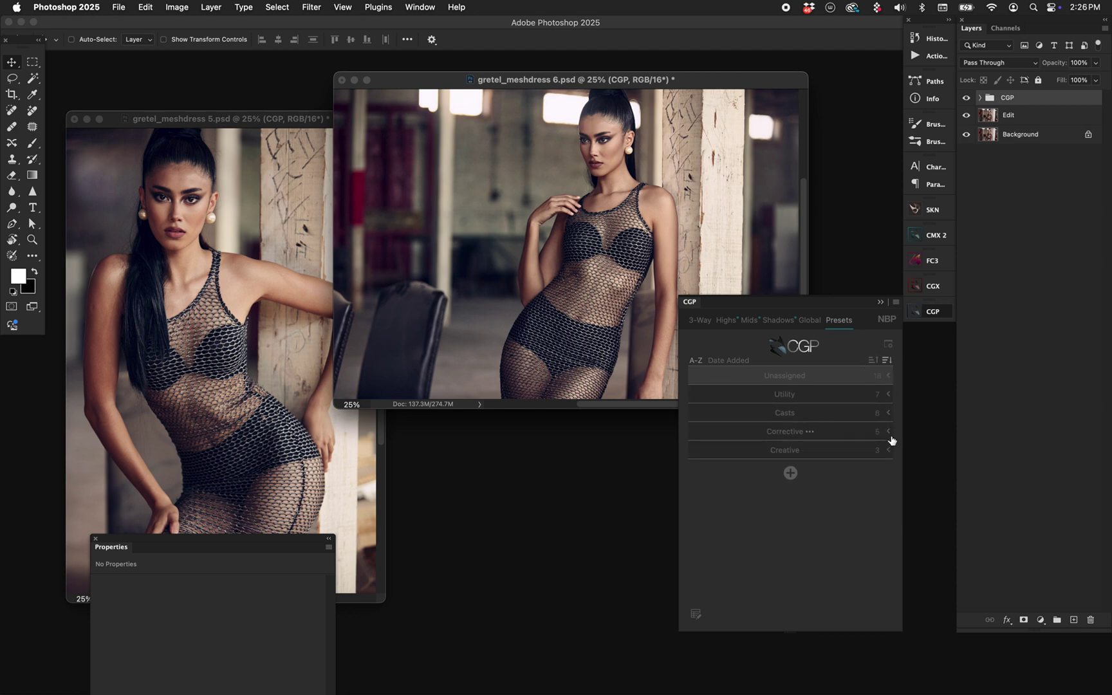
{"action": "left_click", "coordinate": [890, 432]}
{"action": "left_click", "coordinate": [888, 431]}
{"action": "left_click", "coordinate": [888, 412]}
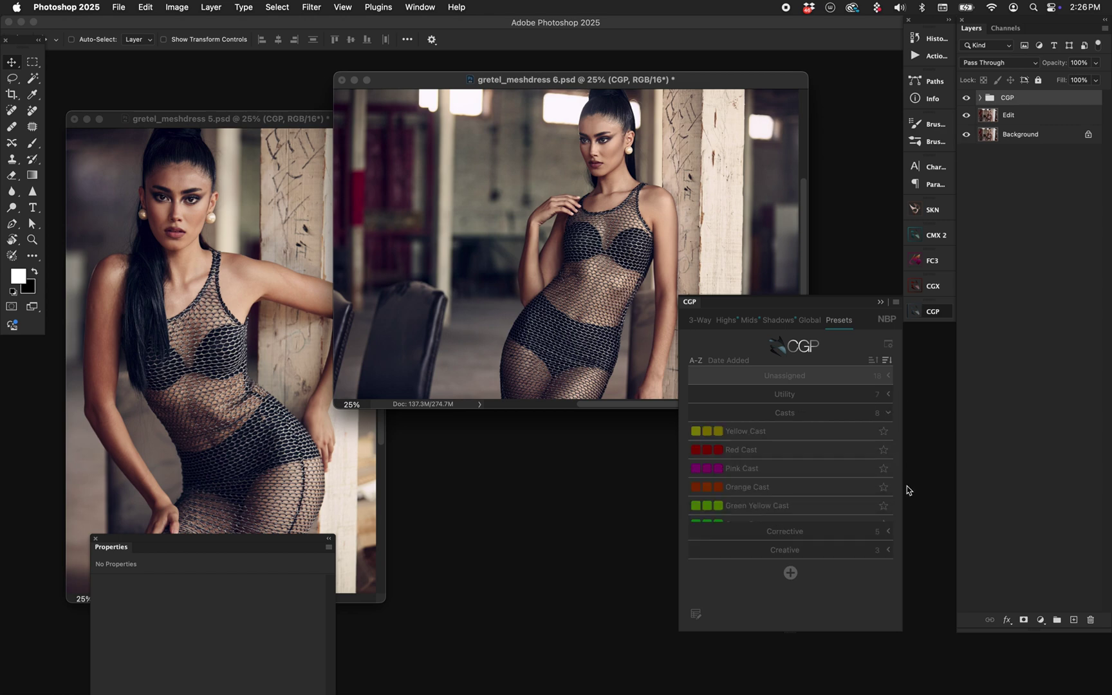
Step: Try the Green, Pink, Red, Yellow and Cyan Cast presets one after another on gretel_meshdress 6
{"action": "left_click", "coordinate": [812, 522]}
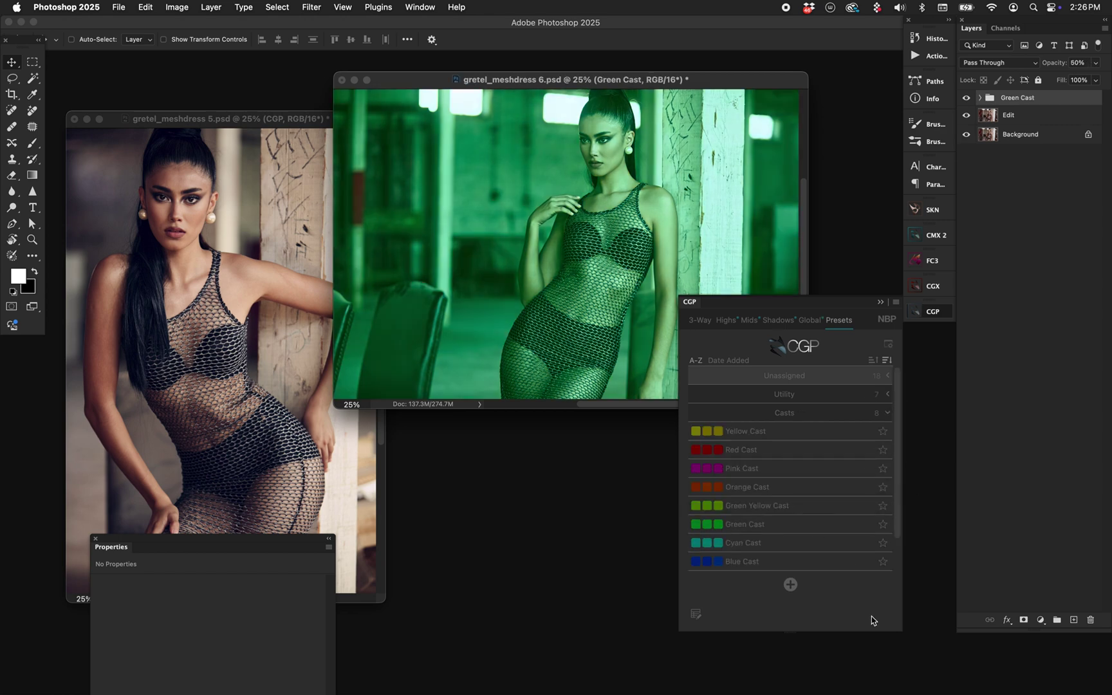
{"action": "left_click", "coordinate": [820, 469]}
{"action": "left_click", "coordinate": [819, 452]}
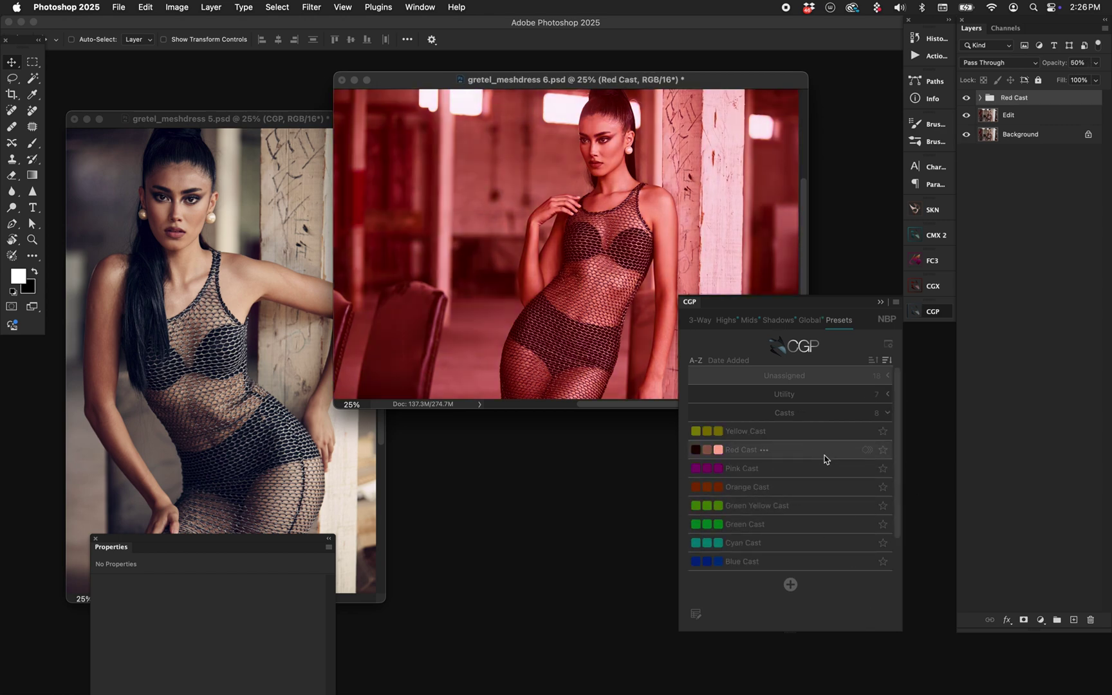
{"action": "left_click", "coordinate": [816, 432]}
{"action": "left_click", "coordinate": [817, 544]}
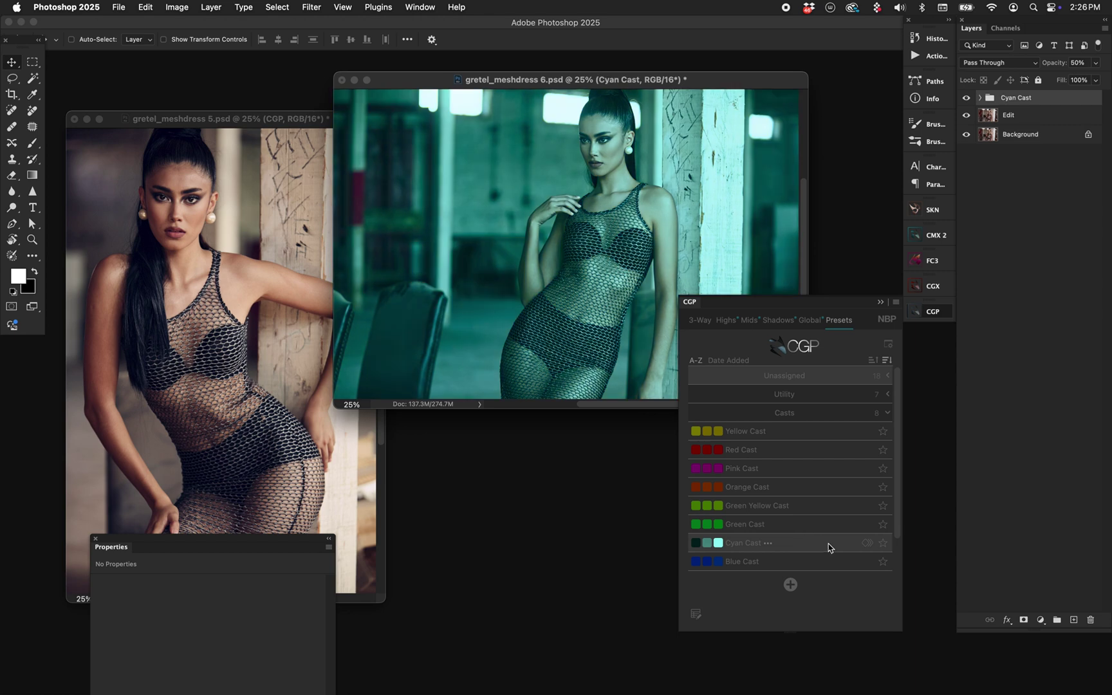
Step: Apply the Green Yellow Cast preset to gretel_meshdress 6, and stack Red Cast and Cyan Cast above it as separate groups
{"action": "left_click", "coordinate": [815, 507]}
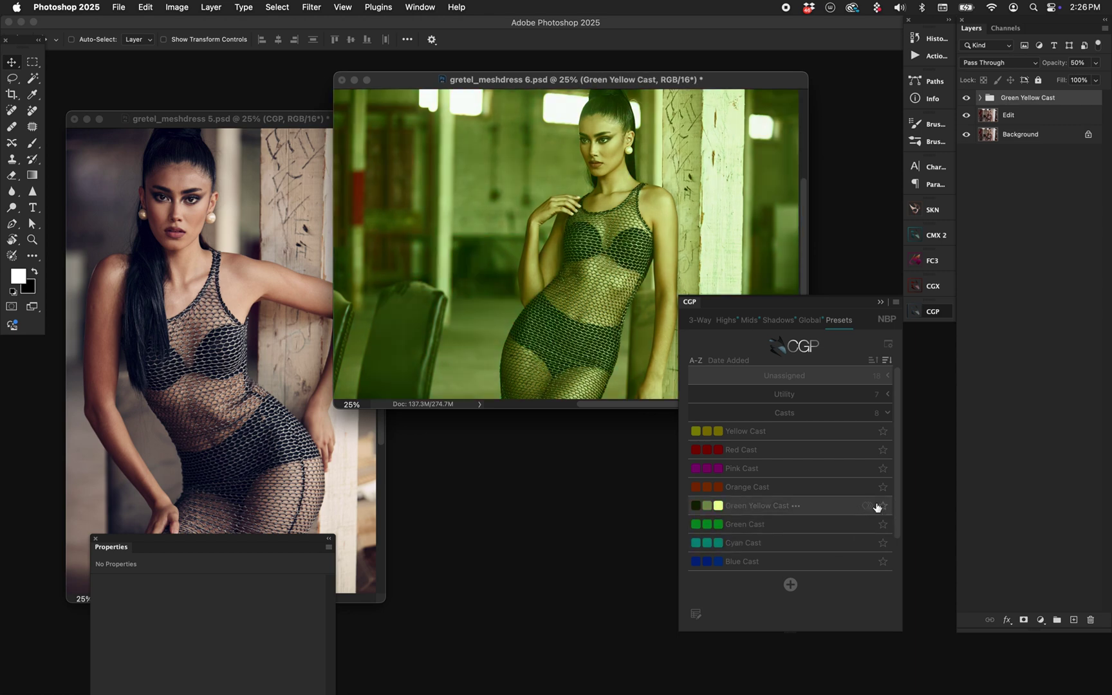
{"action": "left_click", "coordinate": [866, 450]}
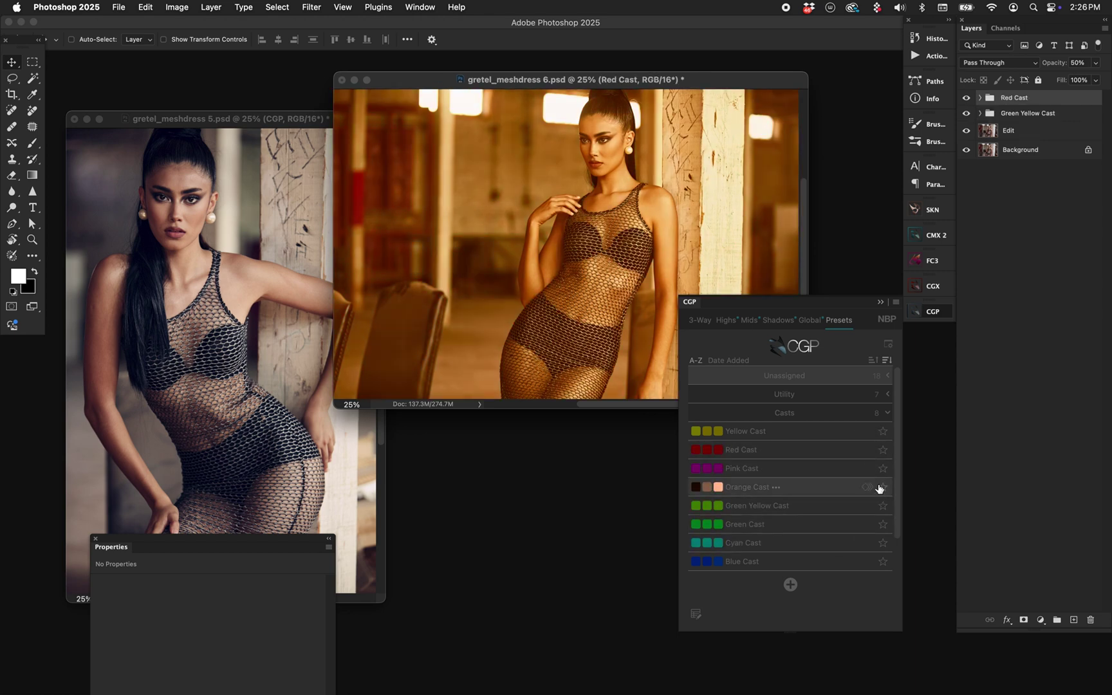
{"action": "left_click", "coordinate": [869, 545]}
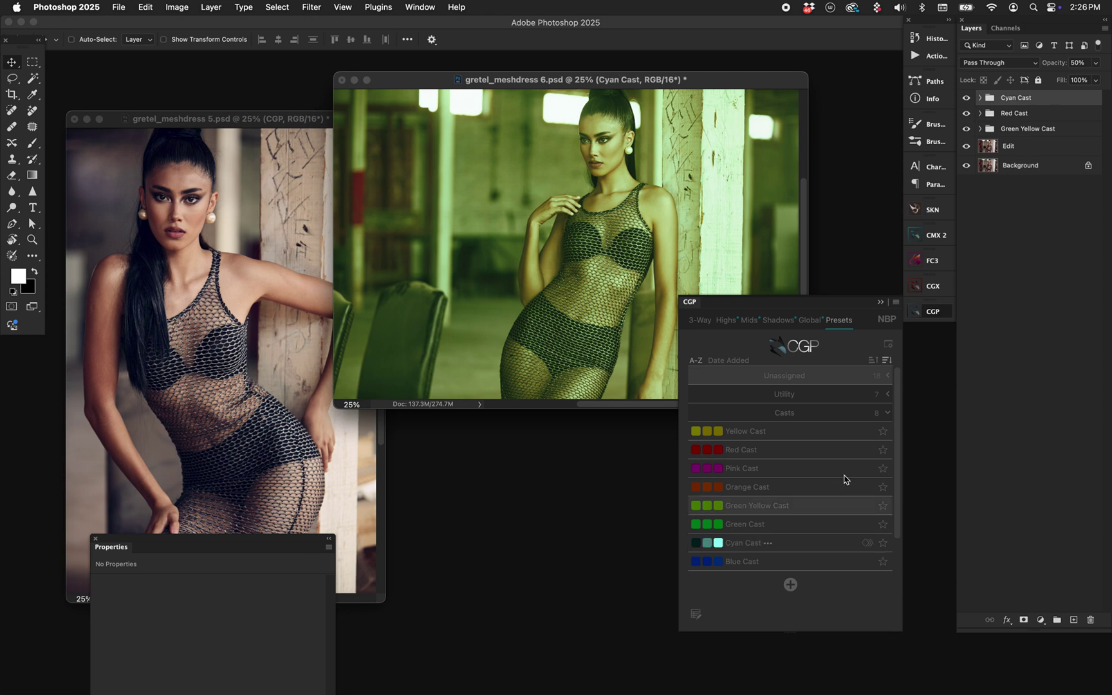
Step: Reduce the global opacity of the Red Cast, Cyan Cast and Green Yellow Cast groups, setting Green Yellow Cast to 39
{"action": "left_click", "coordinate": [810, 320]}
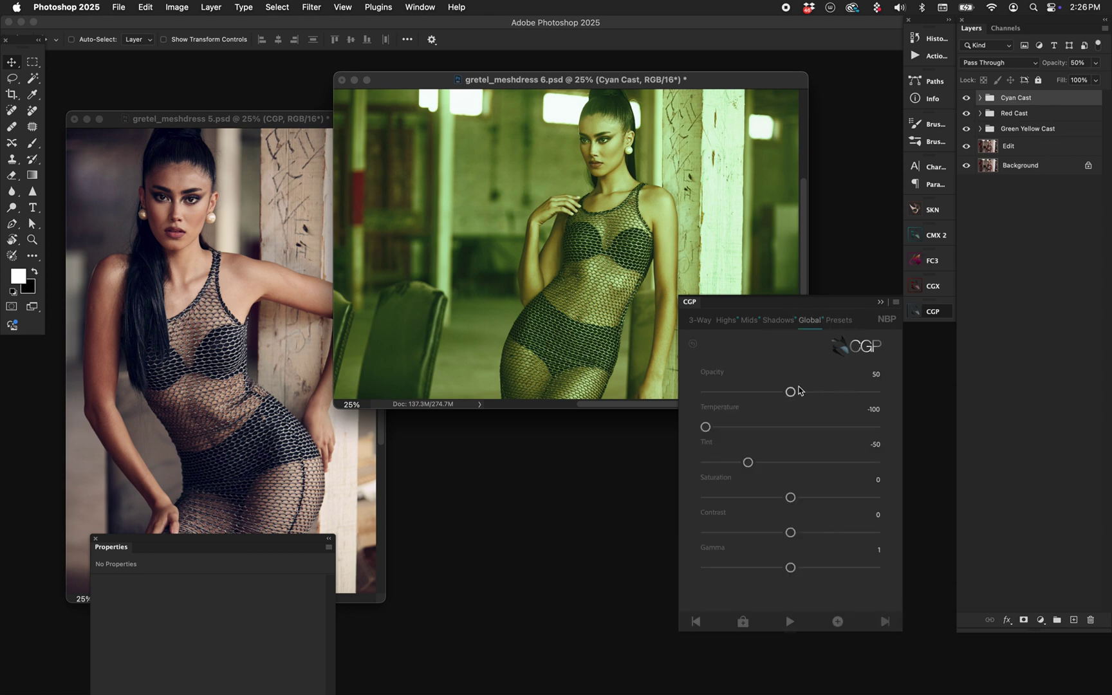
{"action": "left_click", "coordinate": [1008, 113]}
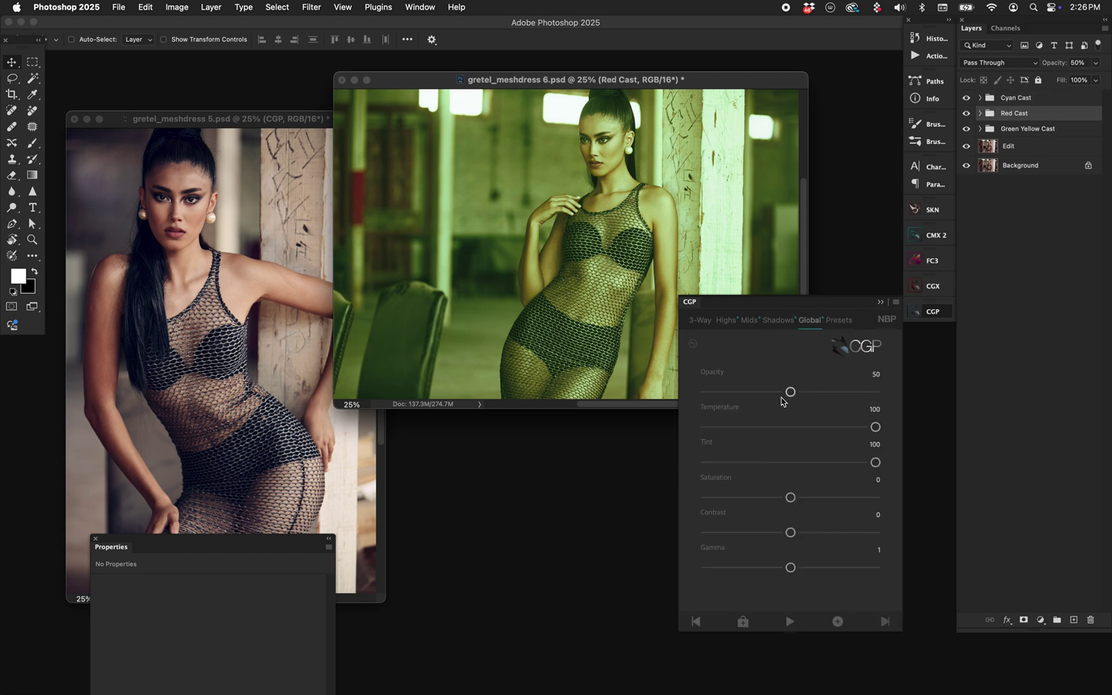
{"action": "left_click", "coordinate": [1016, 98]}
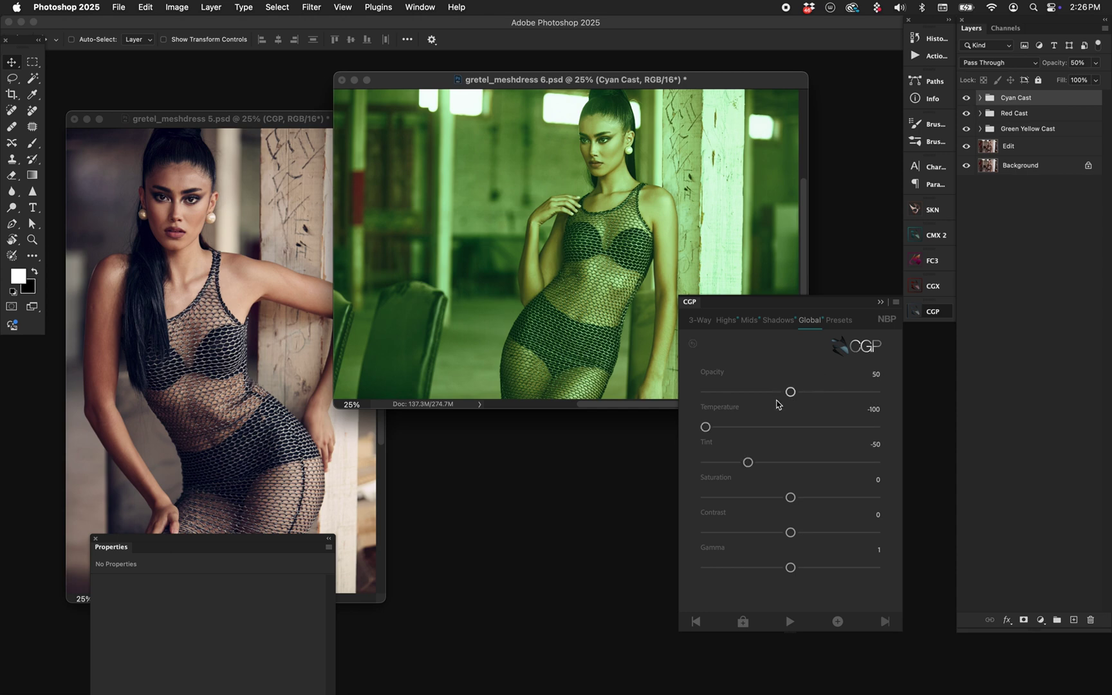
{"action": "left_click", "coordinate": [1032, 132]}
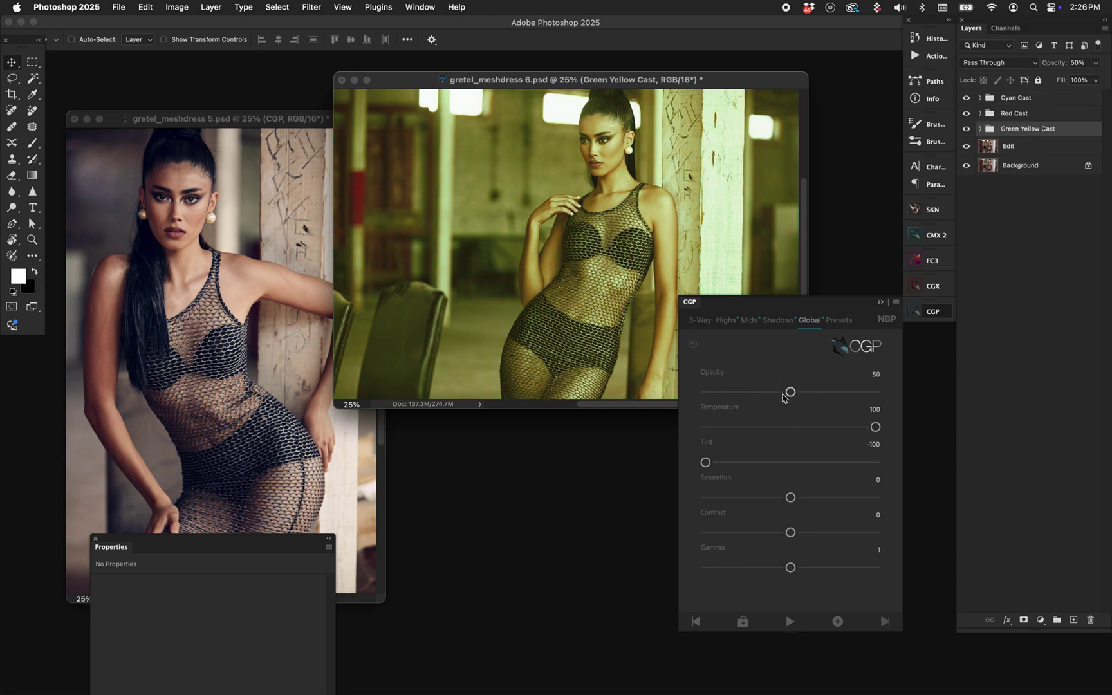
{"action": "left_click_drag", "start_coordinate": [782, 394], "coordinate": [765, 395]}
Step: Delete the Cyan Cast, Red Cast and Green Yellow Cast groups from gretel_meshdress 6, and bring back the 3-Way wheels
{"action": "left_click", "coordinate": [1027, 98], "text": "shift"}
{"action": "key", "text": "Delete"}
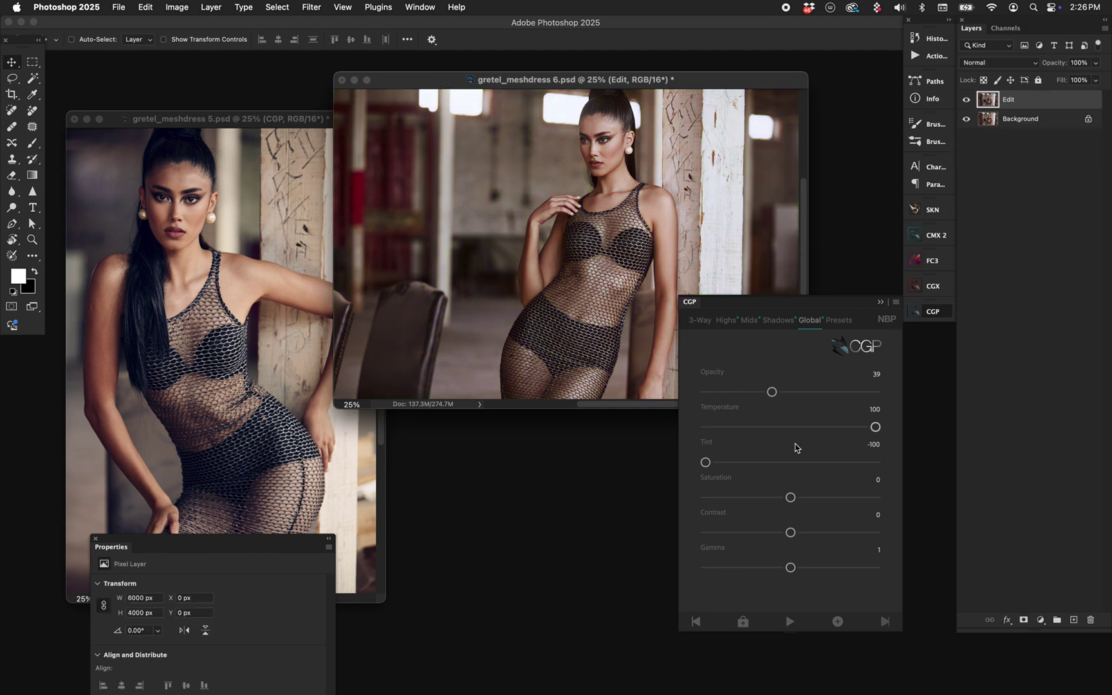
{"action": "left_click", "coordinate": [702, 321]}
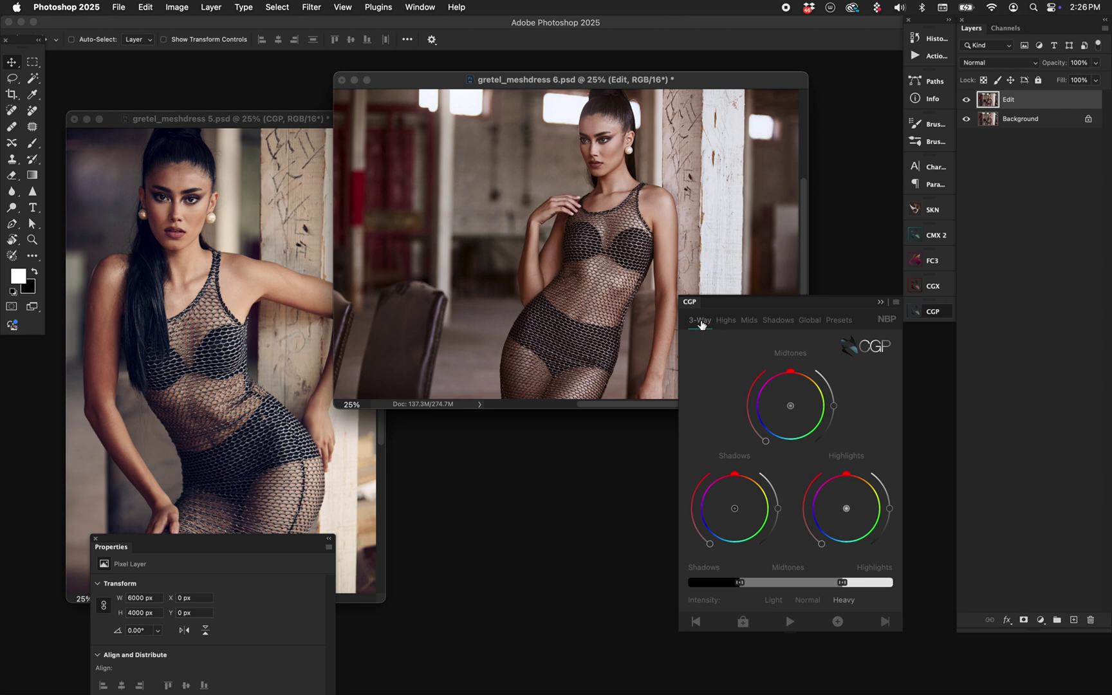
Step: Show gretel_meshdress 6 in full screen mode, enlarged and positioned beside the CGP panel
{"action": "left_click", "coordinate": [321, 330]}
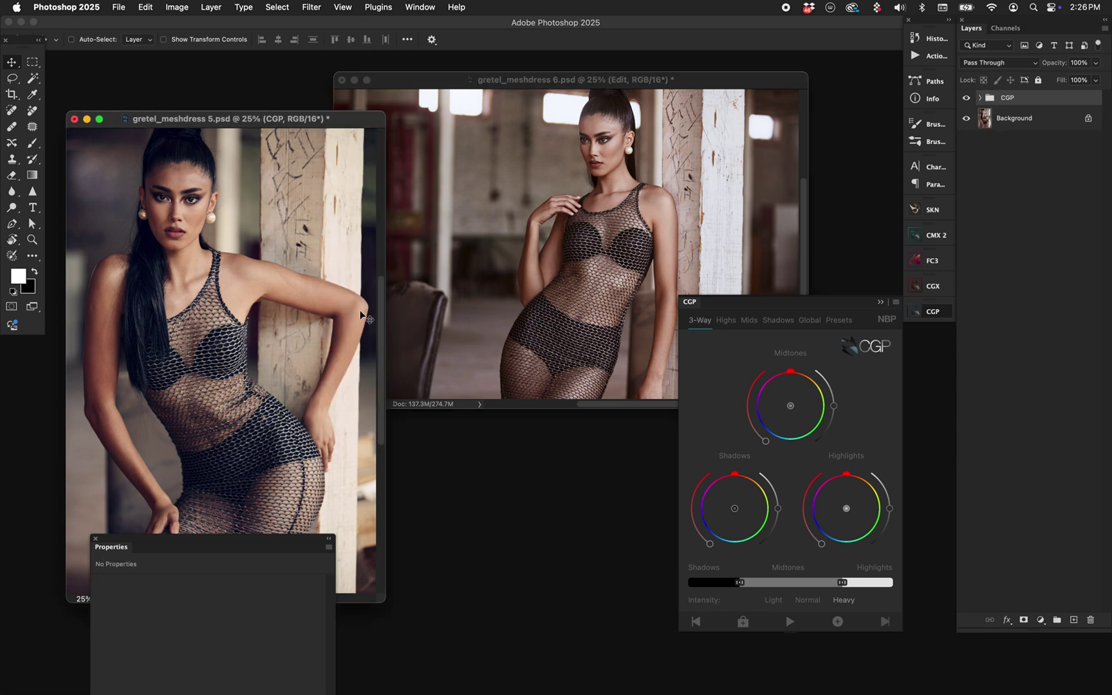
{"action": "left_click", "coordinate": [487, 247]}
{"action": "key", "text": "f"}
{"action": "scroll", "coordinate": [487, 246], "scroll_direction": "up", "scroll_amount": 3}
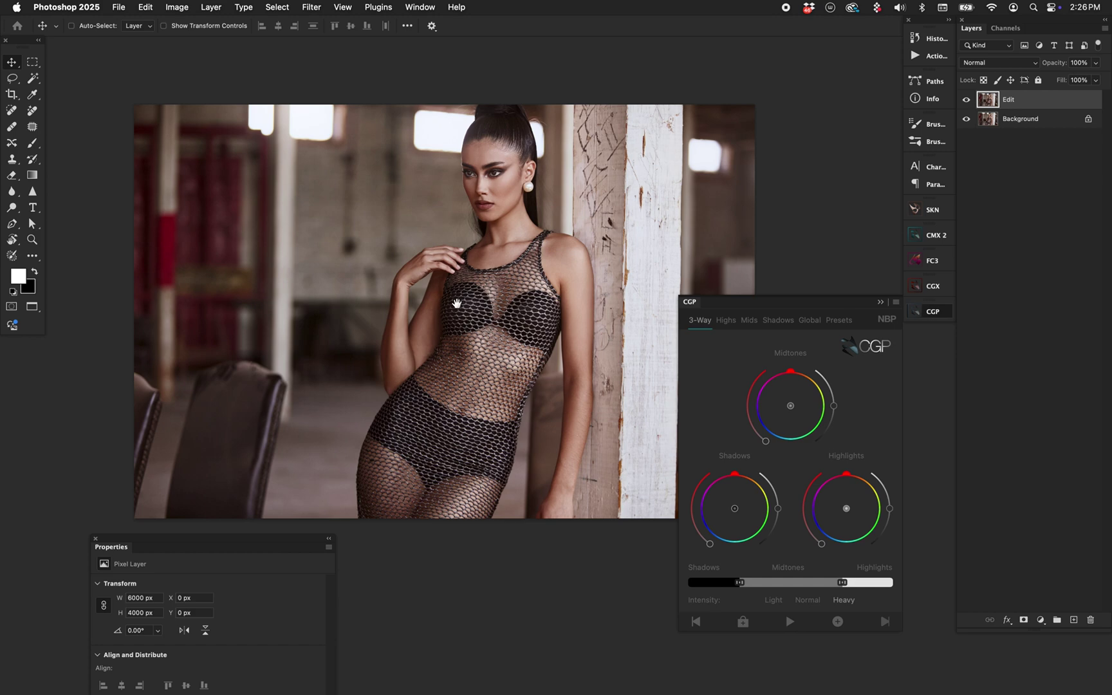
{"action": "scroll", "coordinate": [431, 290], "scroll_direction": "down", "scroll_amount": 2}
{"action": "scroll", "coordinate": [431, 290], "scroll_direction": "right", "scroll_amount": 2}
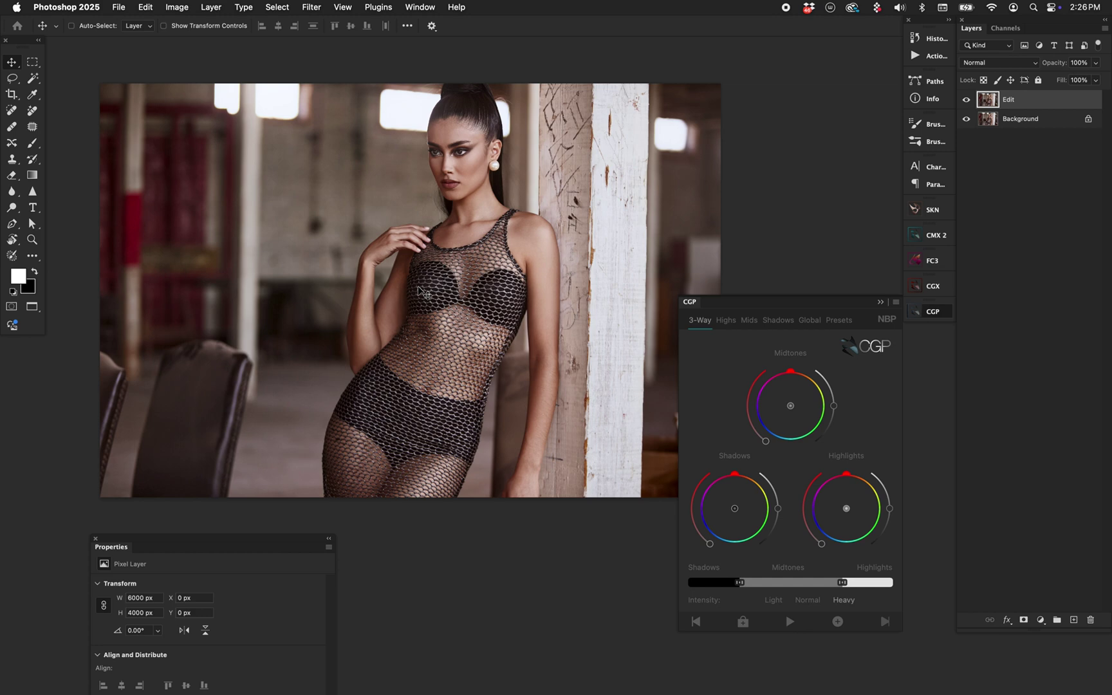